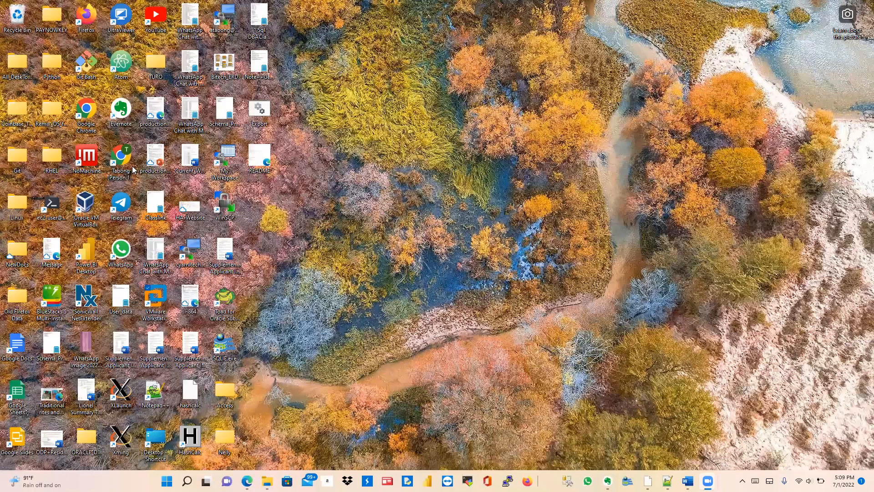
# Step: Launch Oracle VM VirtualBox Manager from its desktop shortcut
pyautogui.doubleClick(87, 208)
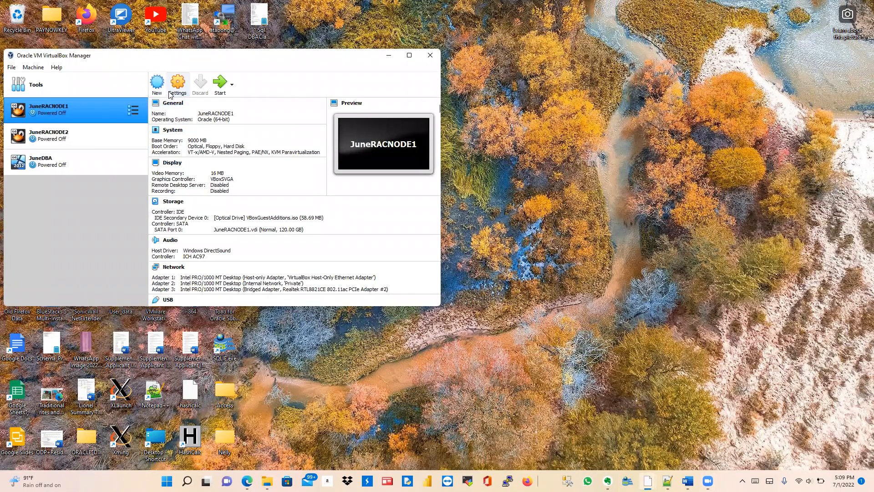
# Step: Create a new VM named JuneDBA1 with type Microsoft Windows and version Windows 2012 (64-bit)
pyautogui.click(157, 87)
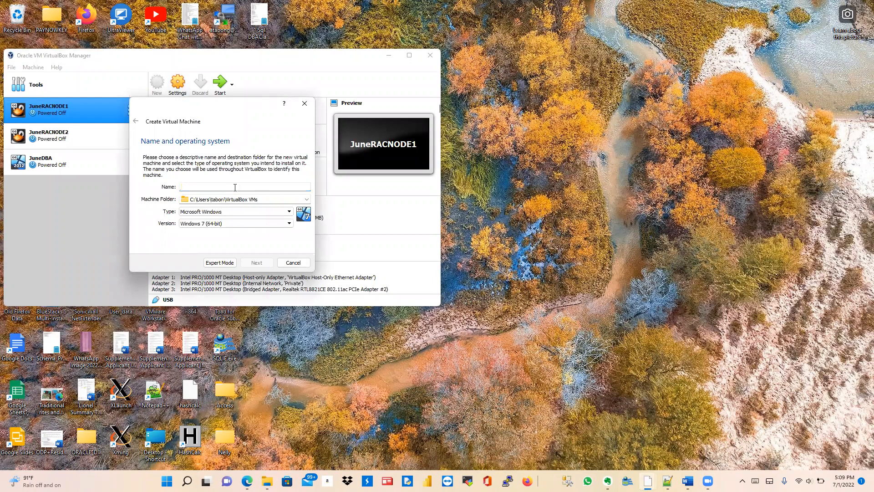
pyautogui.write('JuneDBA1')
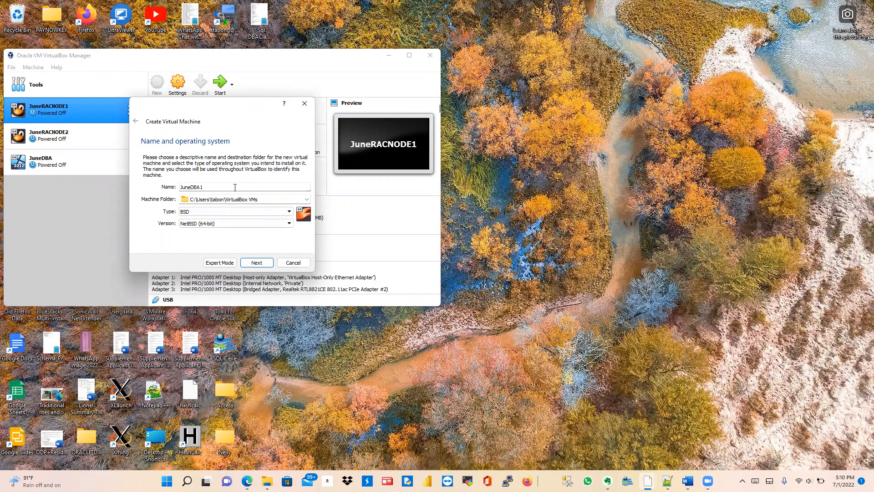
pyautogui.click(260, 212)
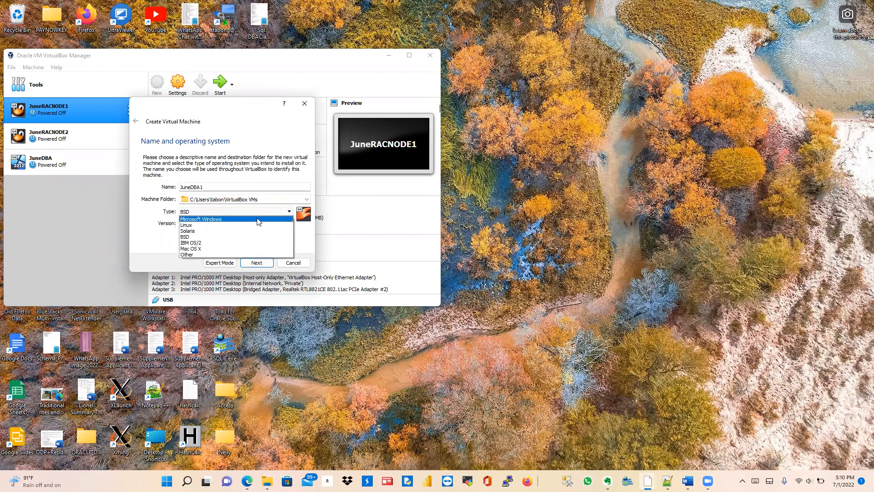
pyautogui.click(259, 219)
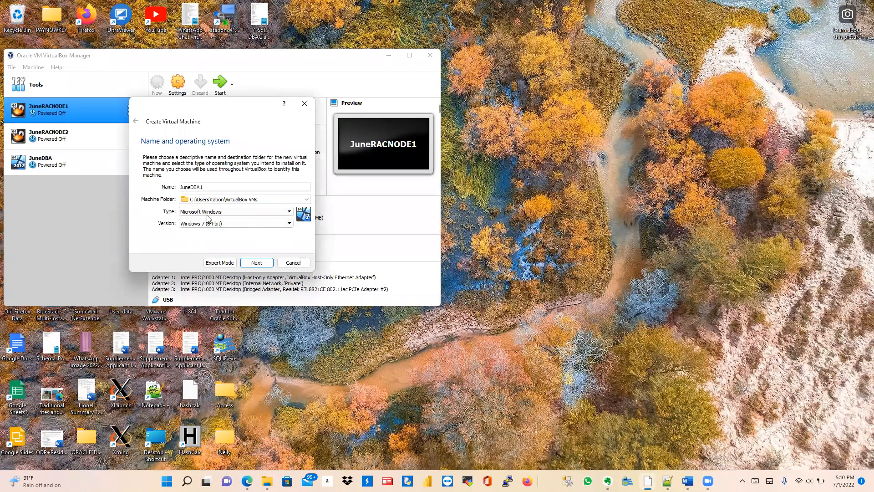
pyautogui.click(246, 225)
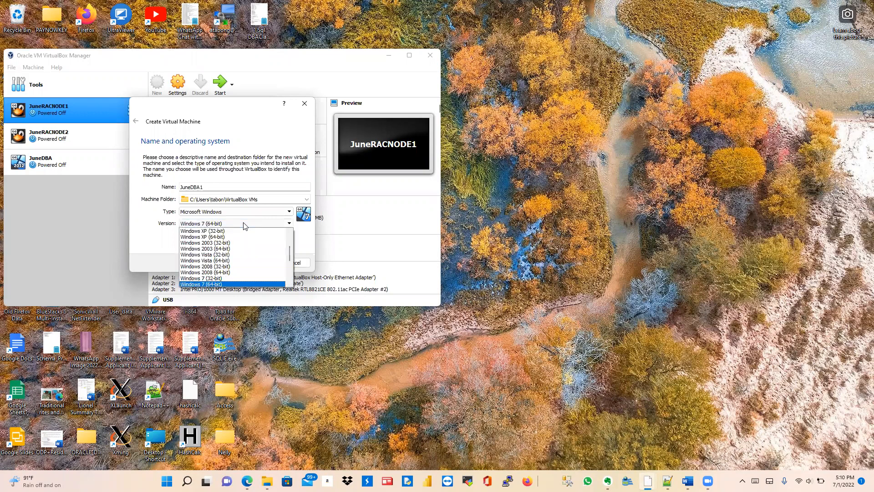
pyautogui.scroll(-2, 217, 258)
pyautogui.scroll(-1, 216, 256)
pyautogui.click(214, 259)
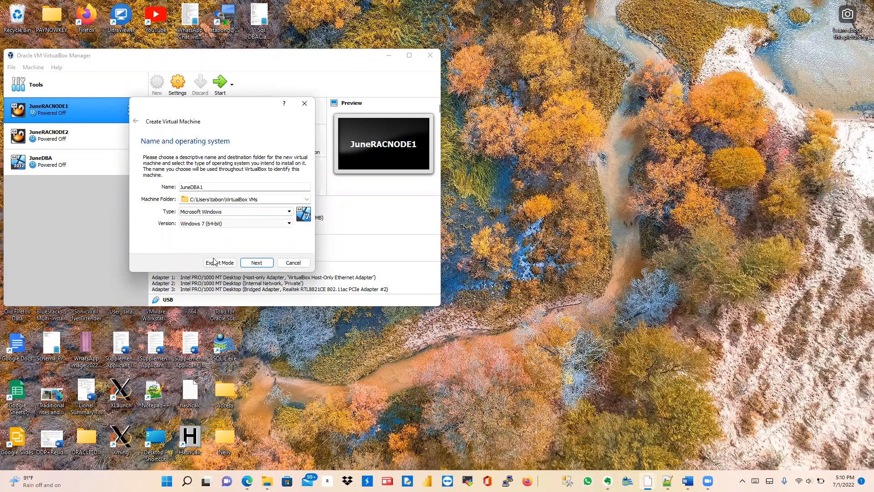
pyautogui.click(255, 264)
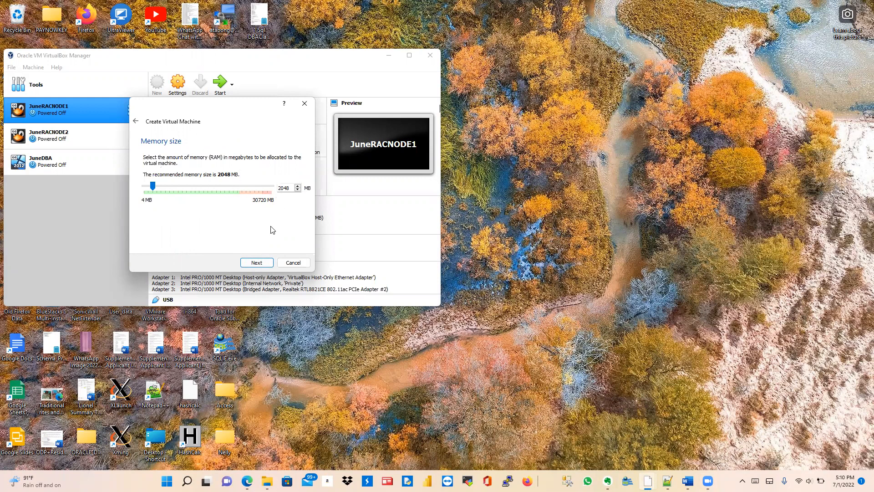
# Step: Keep 2048 MB memory and create a new virtual hard disk of type VDI
pyautogui.click(257, 262)
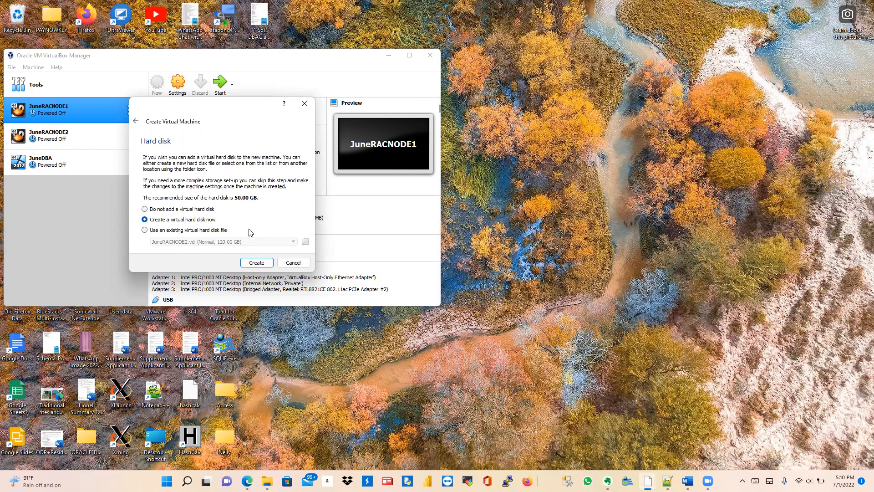
pyautogui.click(254, 263)
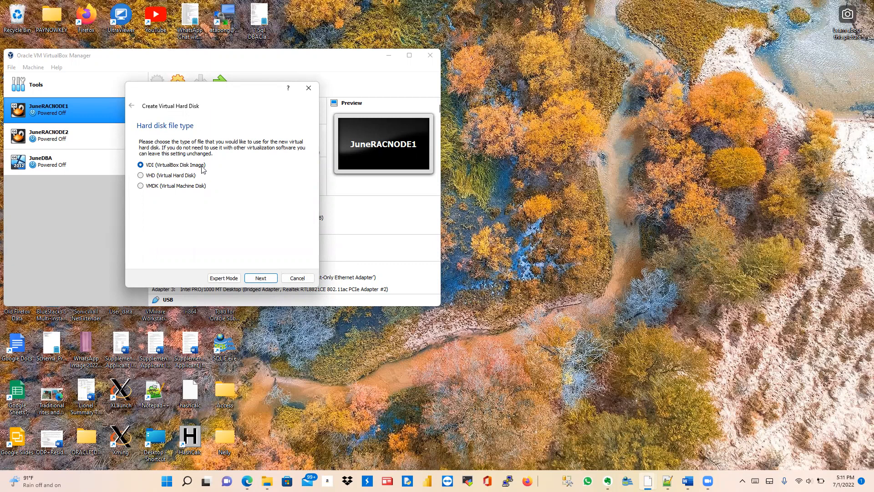
pyautogui.click(261, 278)
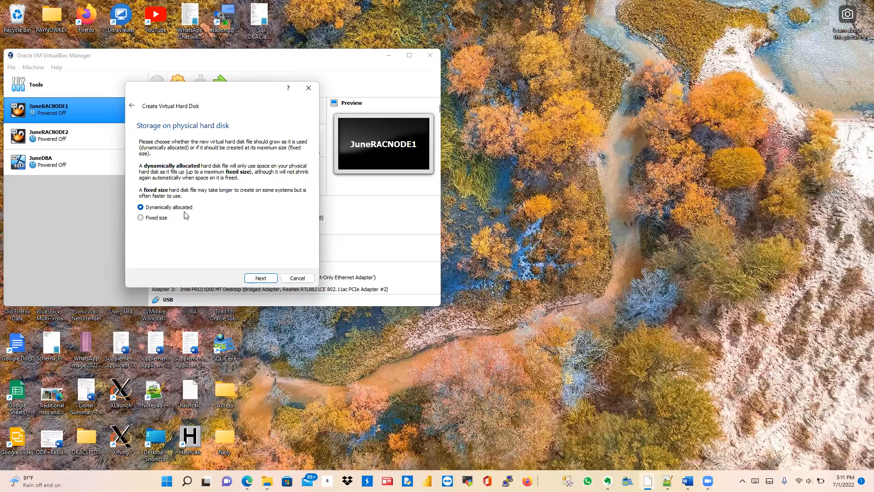
# Step: Keep dynamic allocation, set the disk size to 25 GB and create JuneDBA1
pyautogui.click(262, 278)
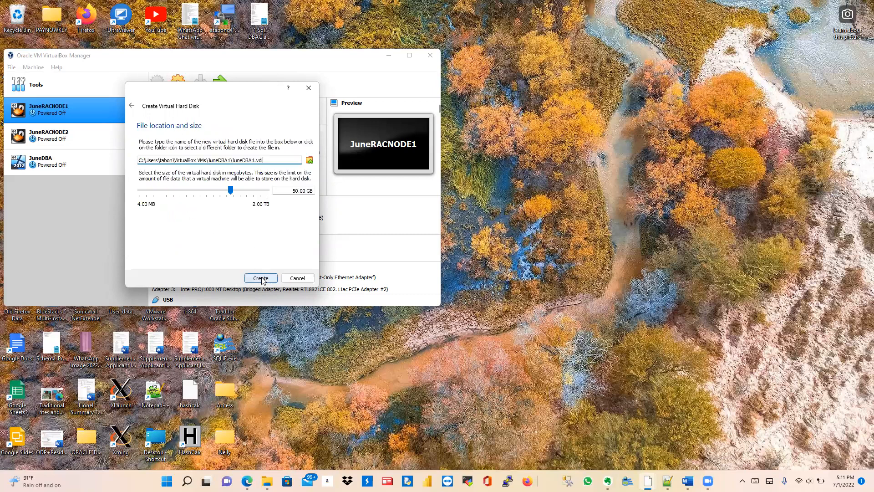
pyautogui.click(292, 192)
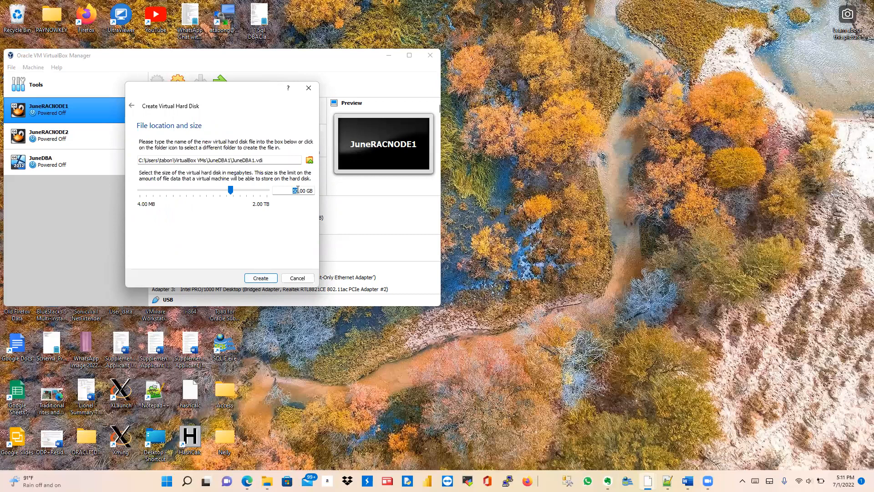
pyautogui.write('25')
pyautogui.click(260, 278)
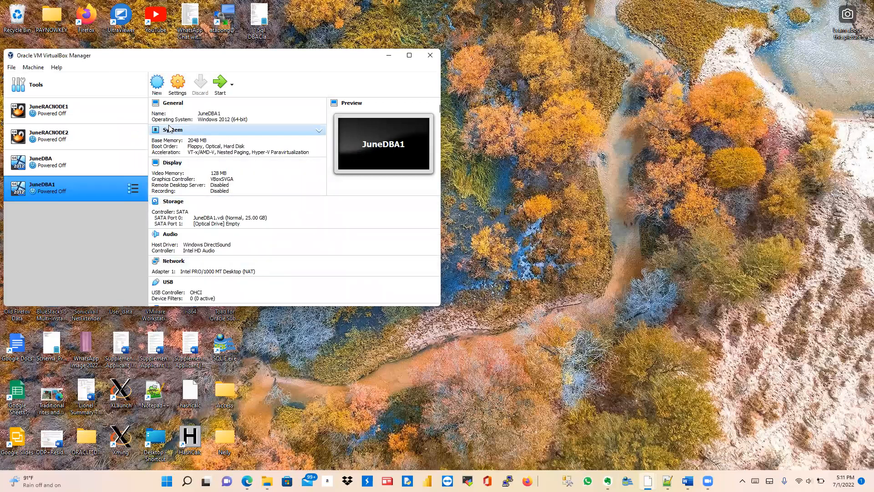
# Step: In JuneDBA1's settings, move Optical above Floppy in the System boot order
pyautogui.click(178, 86)
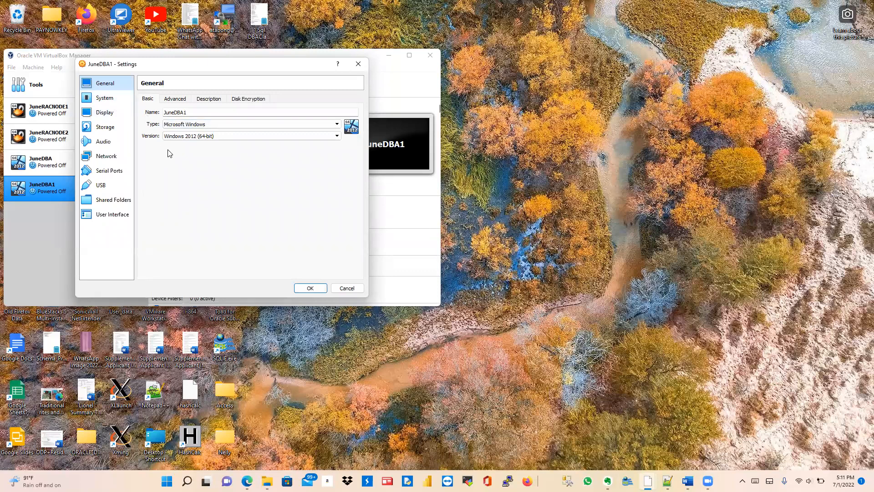
pyautogui.click(110, 101)
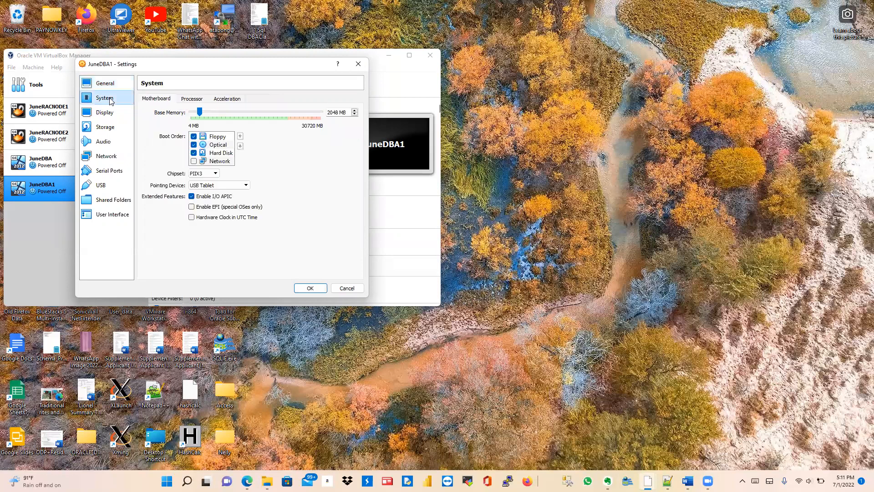
pyautogui.click(221, 147)
pyautogui.click(240, 137)
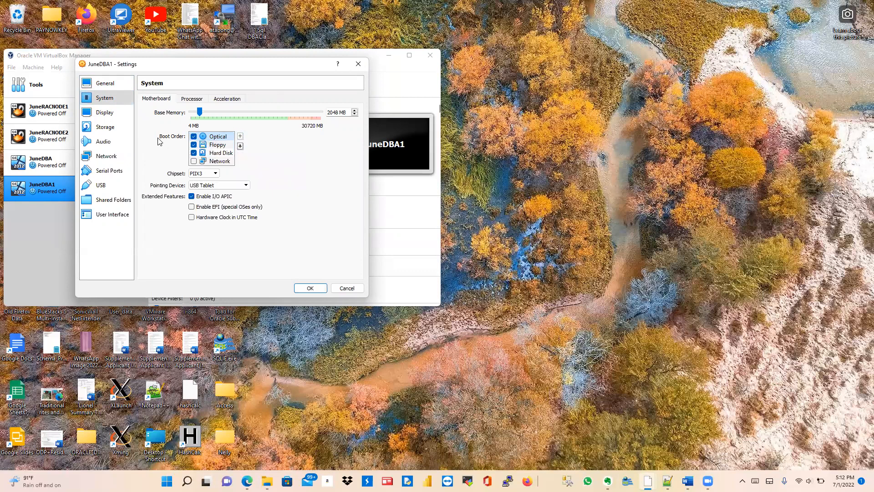
pyautogui.click(108, 114)
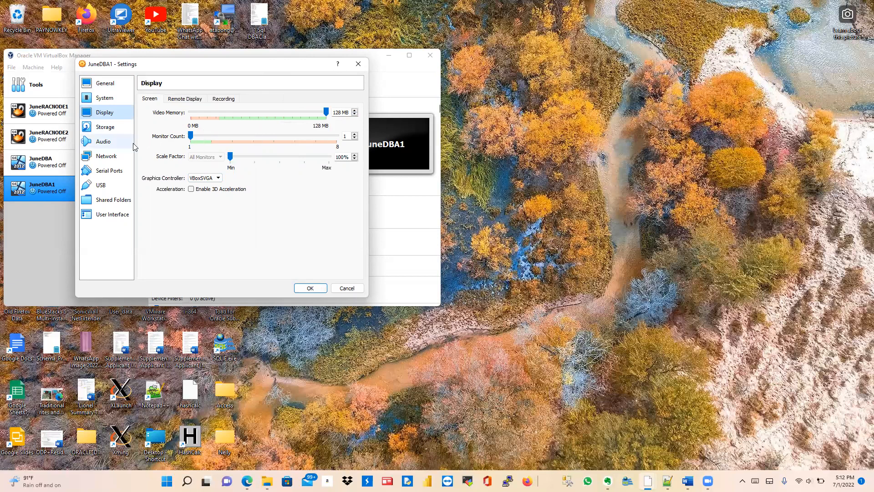
pyautogui.click(101, 131)
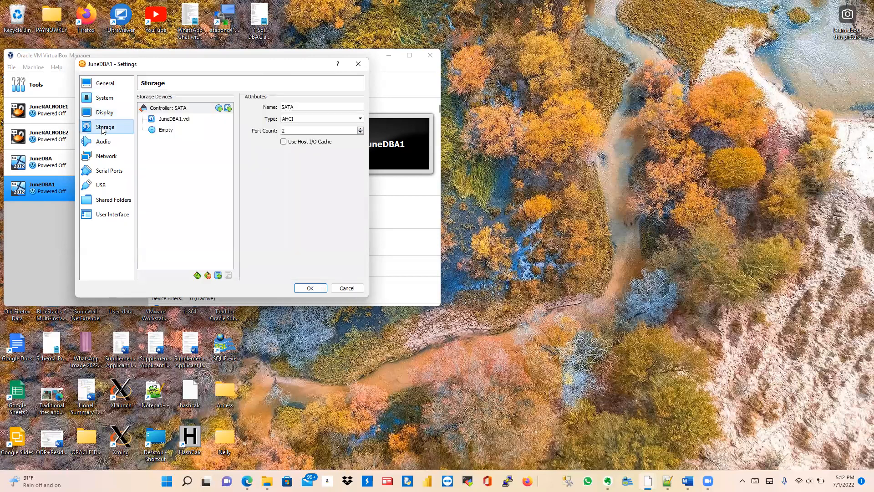
# Step: Select the empty optical drive in Storage and choose to browse for a disc image file
pyautogui.click(166, 131)
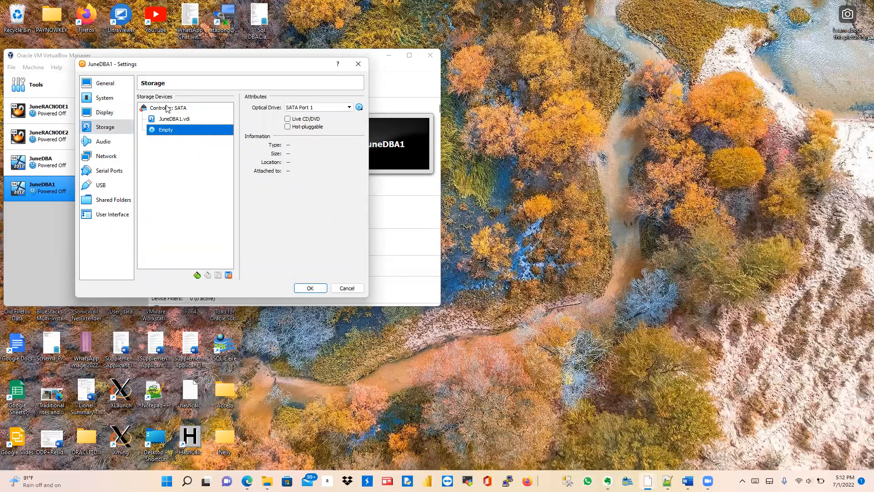
pyautogui.click(167, 109)
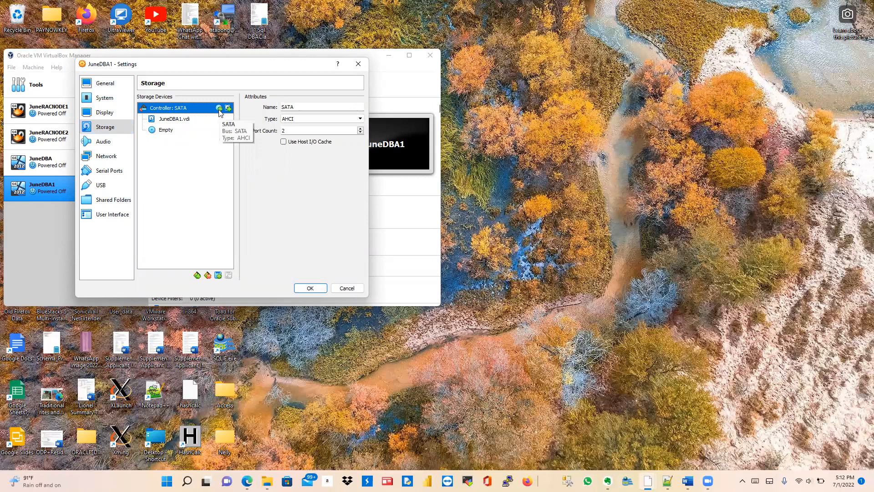
pyautogui.click(166, 130)
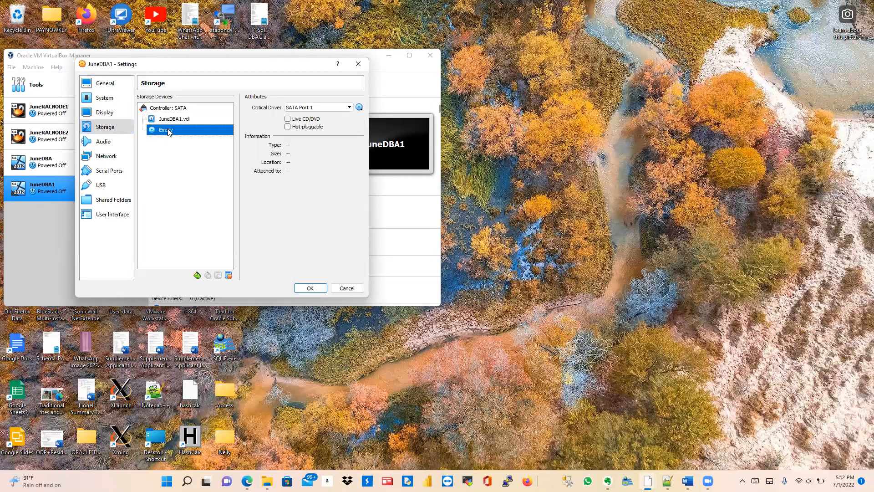
pyautogui.click(359, 109)
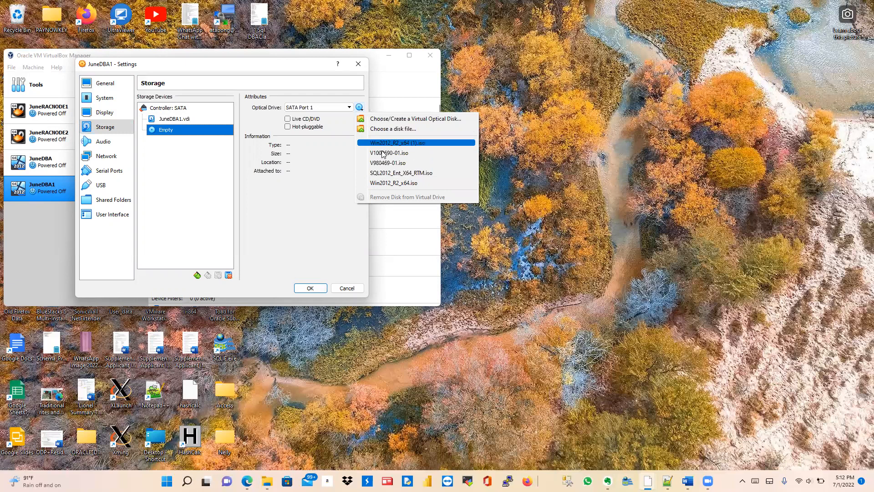
pyautogui.press('Down')
pyautogui.press('Down')
pyautogui.press('Down')
pyautogui.press('Down')
pyautogui.press('Down')
pyautogui.press('Down')
pyautogui.press('Down')
pyautogui.press('Down')
pyautogui.press('Down')
pyautogui.press('Down')
pyautogui.press('Down')
pyautogui.press('Down')
pyautogui.press('Down')
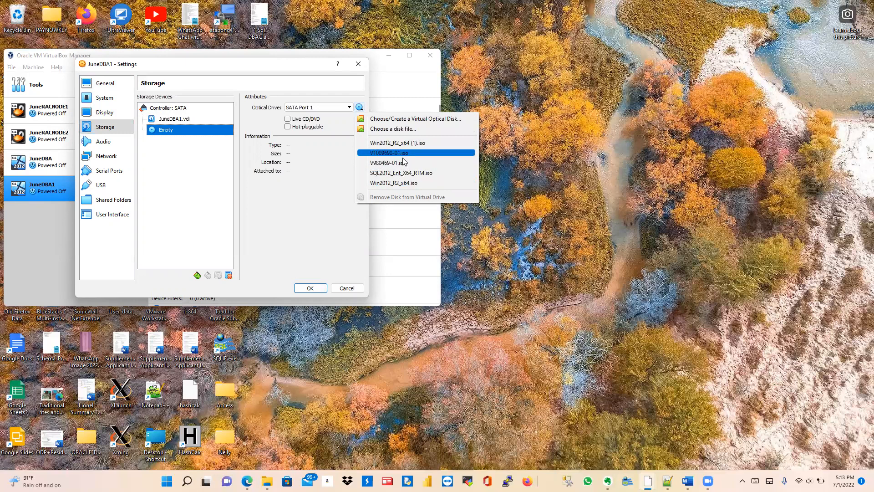
pyautogui.click(386, 129)
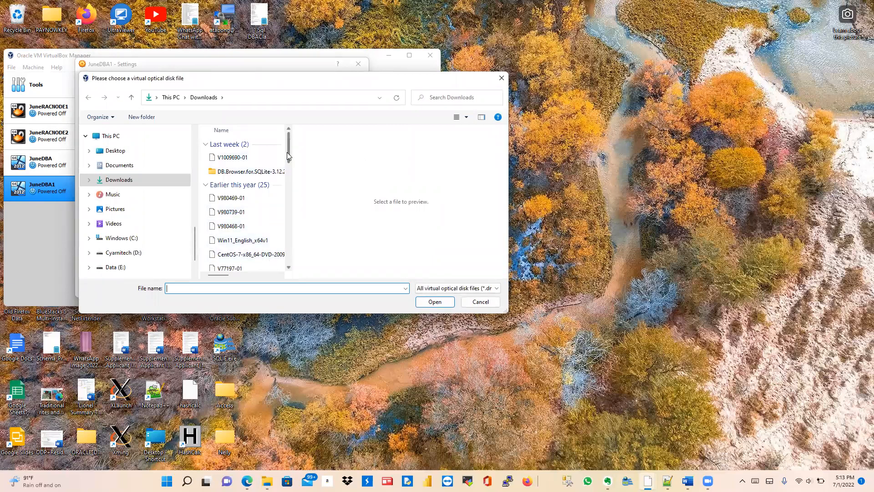
# Step: Attach Win2012_R2_x64.iso from Downloads to JuneDBA1's SATA optical drive
pyautogui.moveTo(288, 150); pyautogui.dragTo(298, 248)
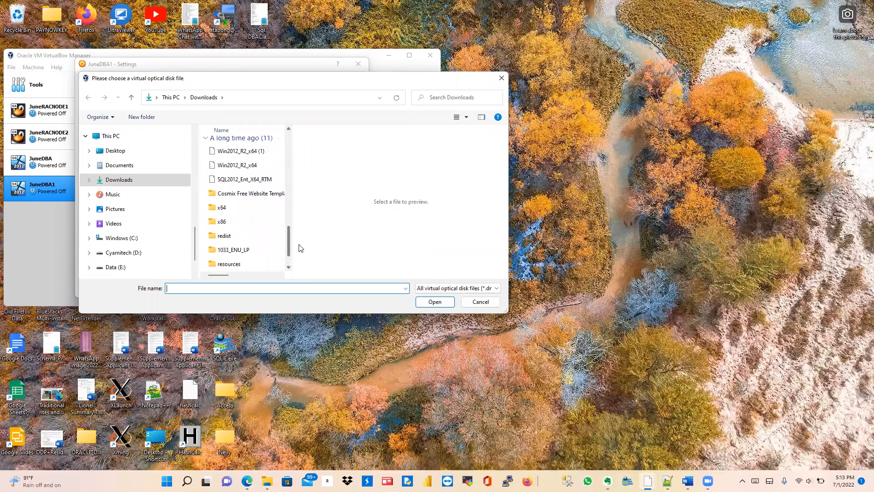
pyautogui.click(232, 166)
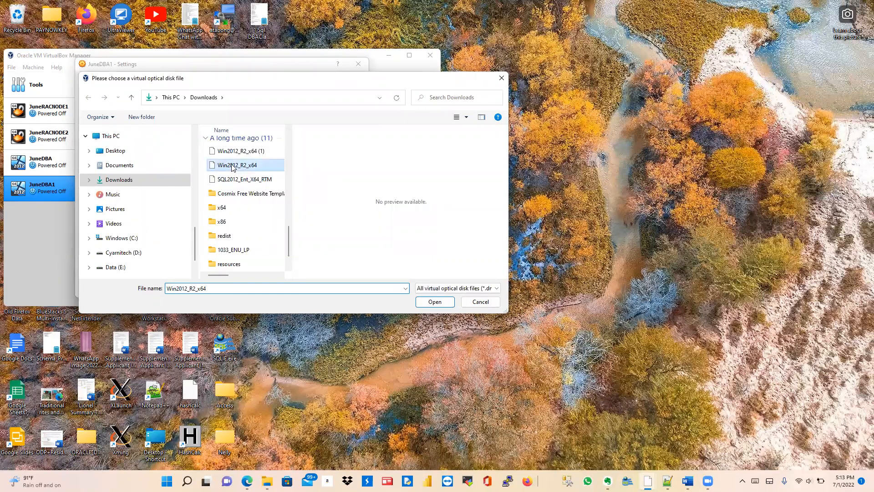
pyautogui.click(434, 302)
pyautogui.click(183, 132)
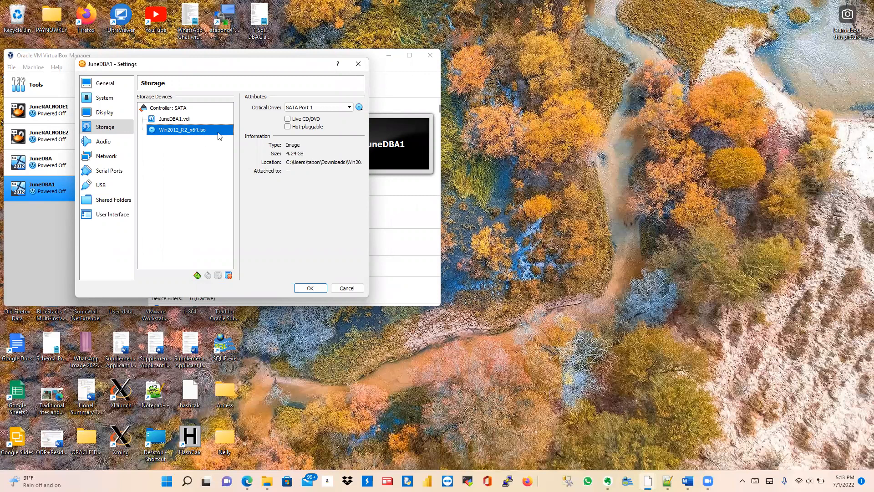
# Step: Set network adapter 1 to Bridged Adapter with promiscuous mode Allow All
pyautogui.click(112, 159)
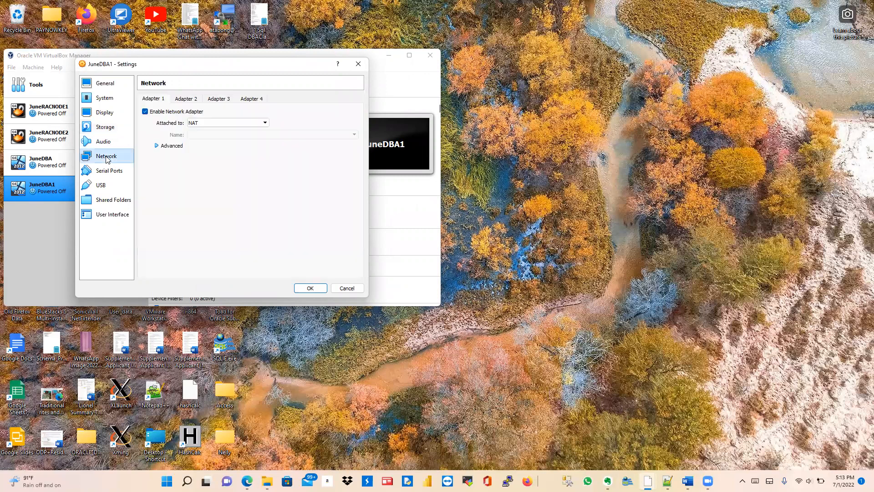
pyautogui.click(215, 122)
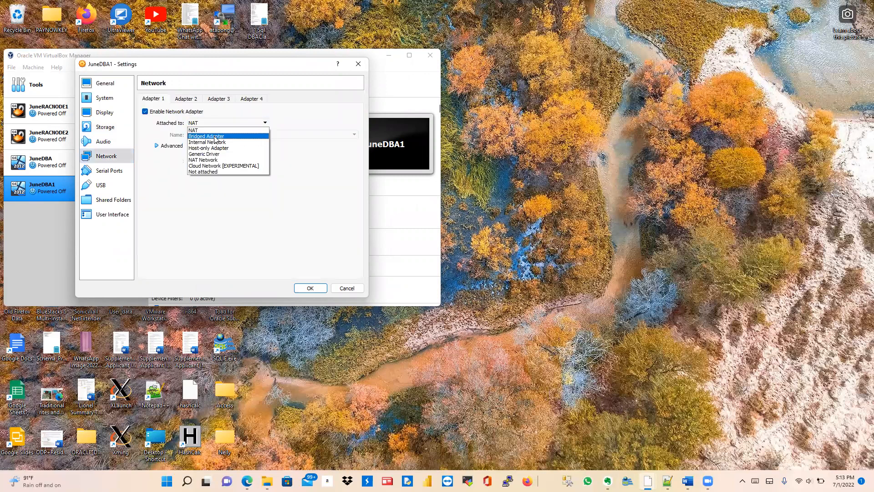
pyautogui.click(214, 145)
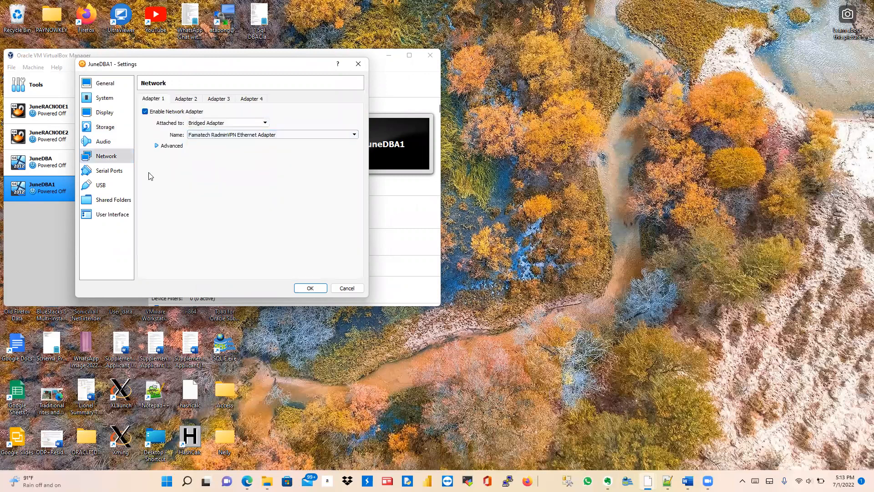
pyautogui.click(157, 145)
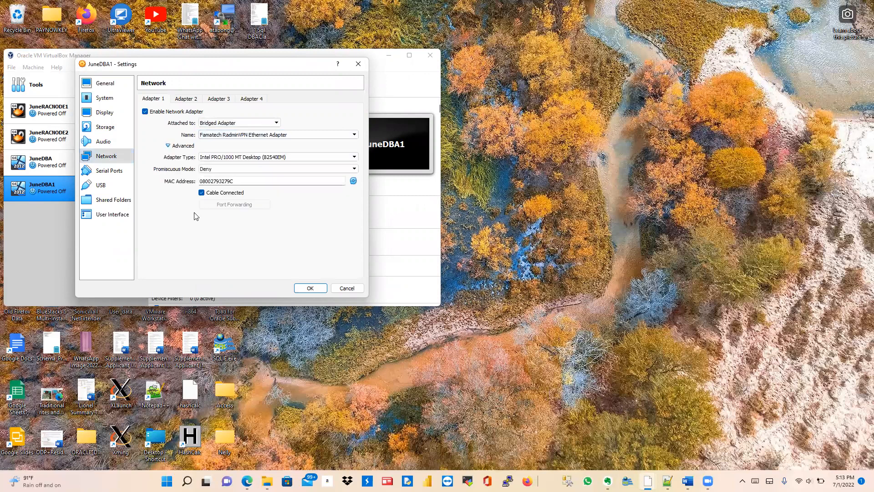
pyautogui.click(252, 169)
pyautogui.click(249, 187)
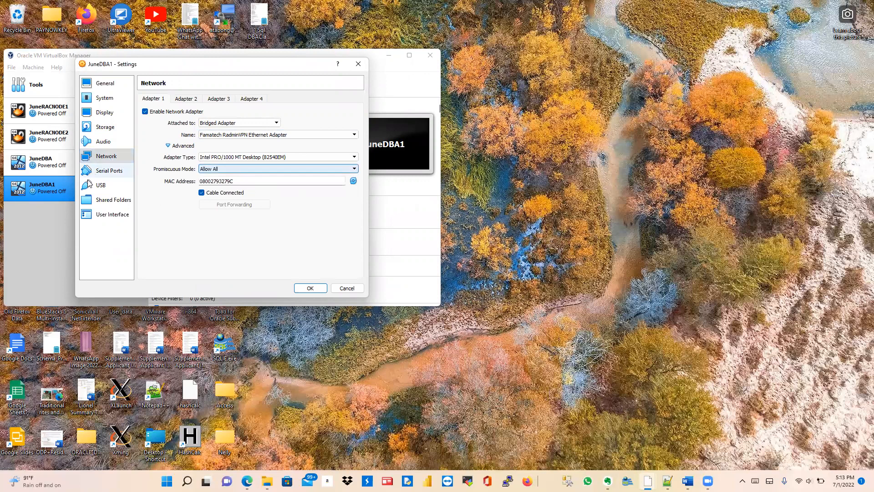
# Step: Review the Display, Storage, Audio and Serial Ports pages, then save the settings
pyautogui.click(106, 113)
pyautogui.click(105, 128)
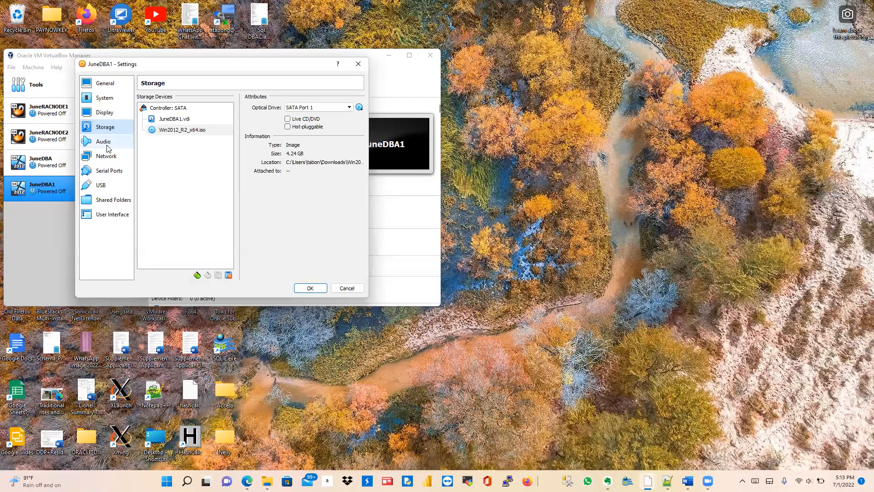
pyautogui.click(105, 143)
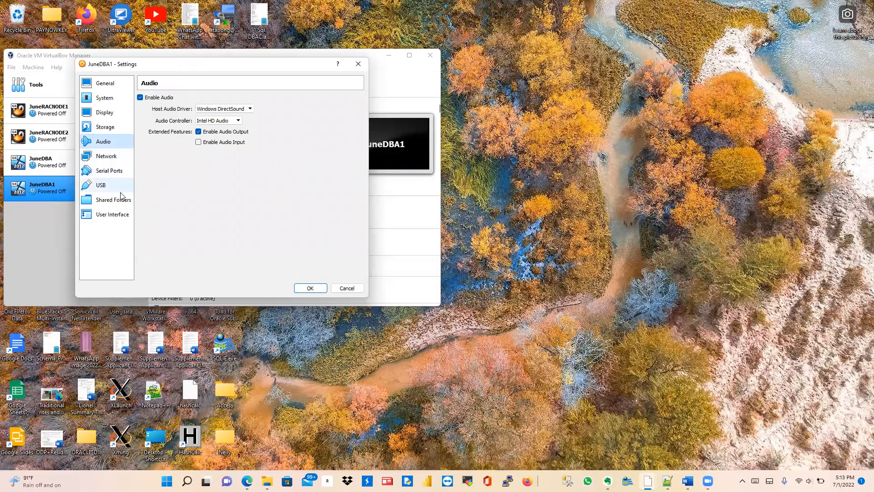
pyautogui.click(108, 172)
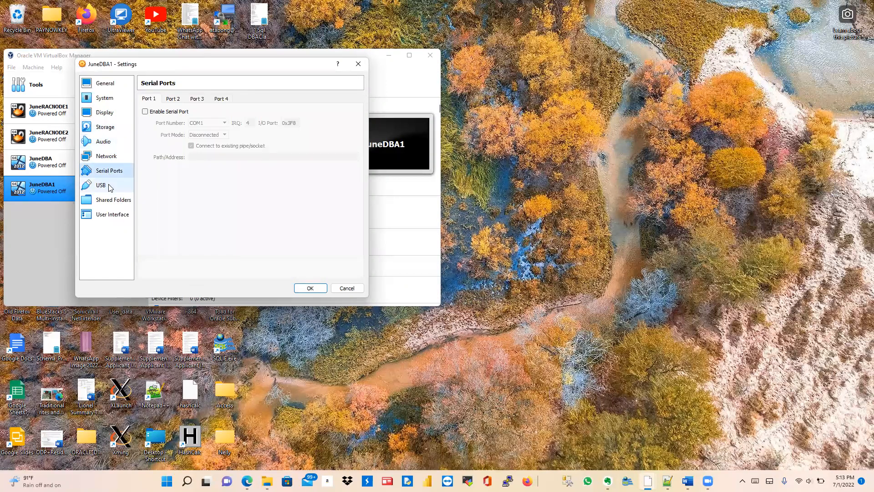
pyautogui.click(323, 290)
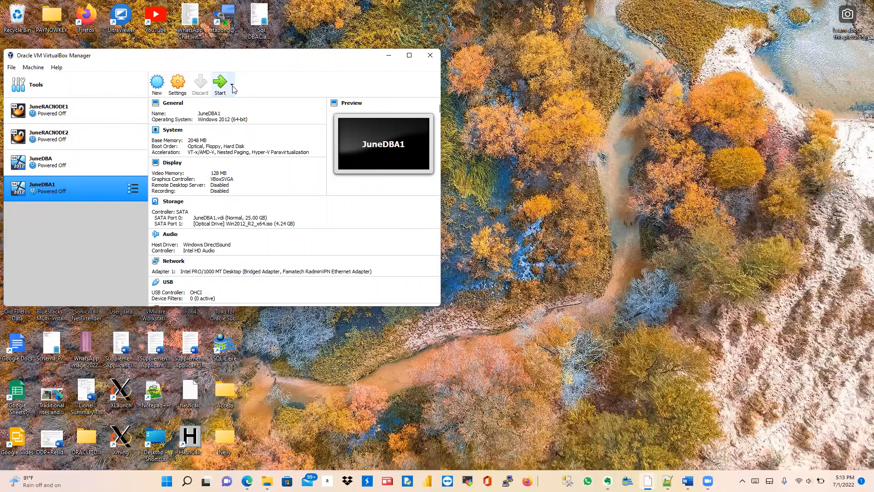
# Step: Start JuneDBA1 with Normal Start and dismiss the keyboard and mouse notification bars
pyautogui.click(232, 85)
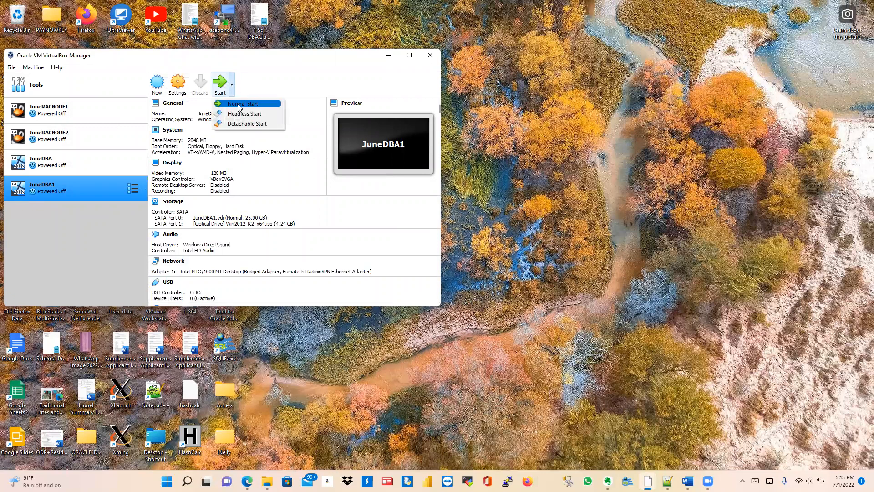
pyautogui.click(239, 104)
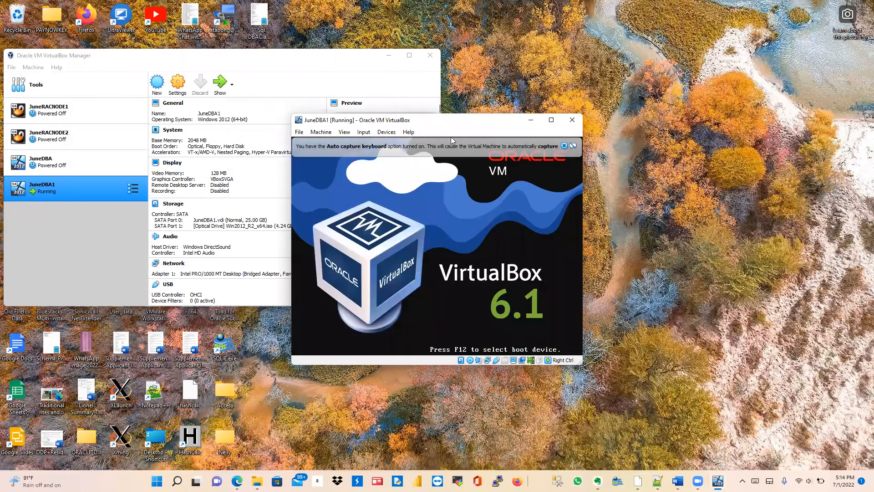
pyautogui.click(334, 19)
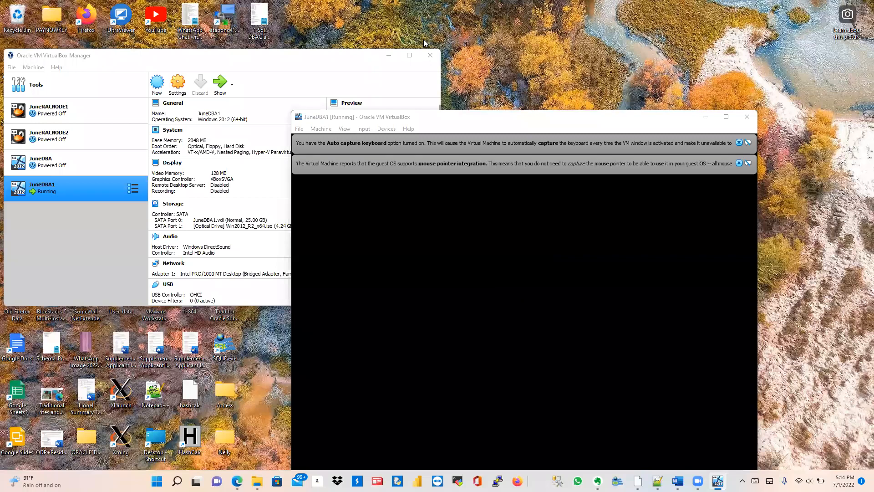
pyautogui.click(739, 142)
pyautogui.click(738, 143)
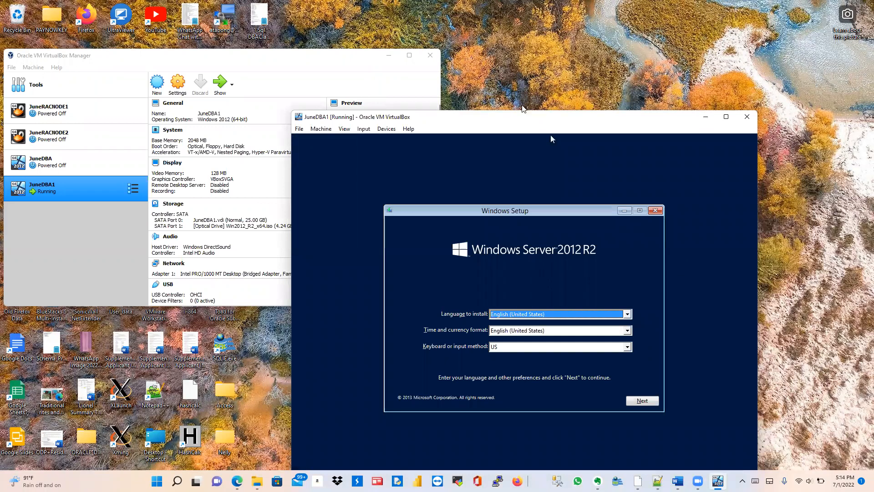
# Step: Keep the default language and keyboard settings and begin the Windows Server 2012 R2 installation
pyautogui.moveTo(523, 116); pyautogui.dragTo(481, 35)
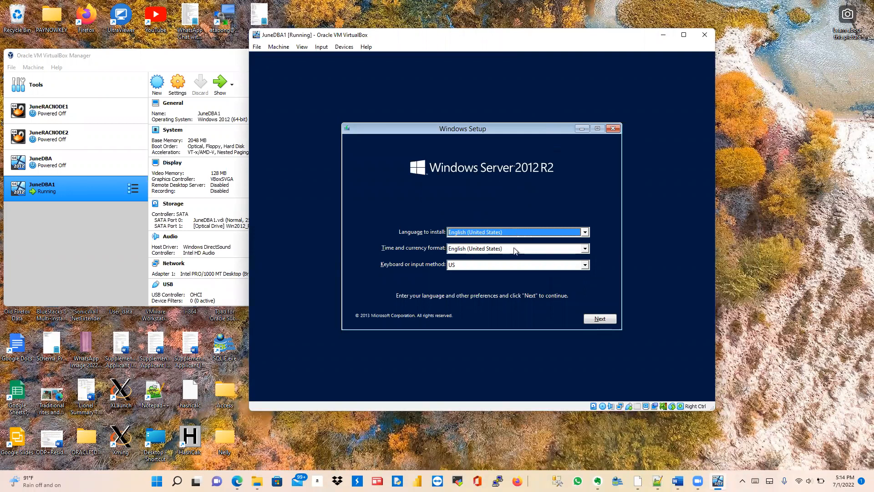
pyautogui.click(596, 319)
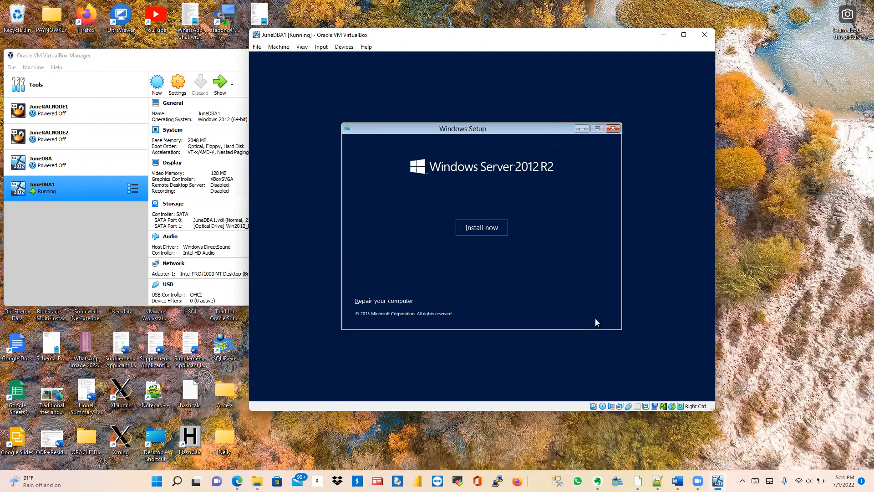
pyautogui.click(481, 227)
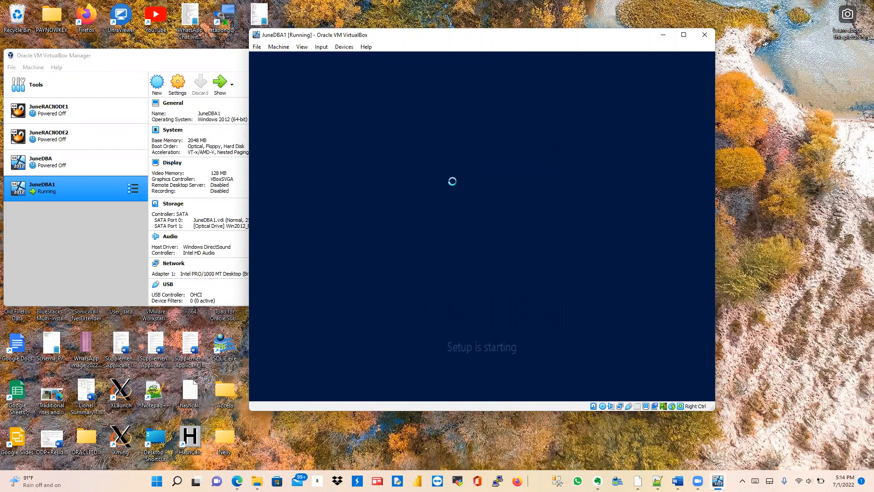
pyautogui.click(355, 19)
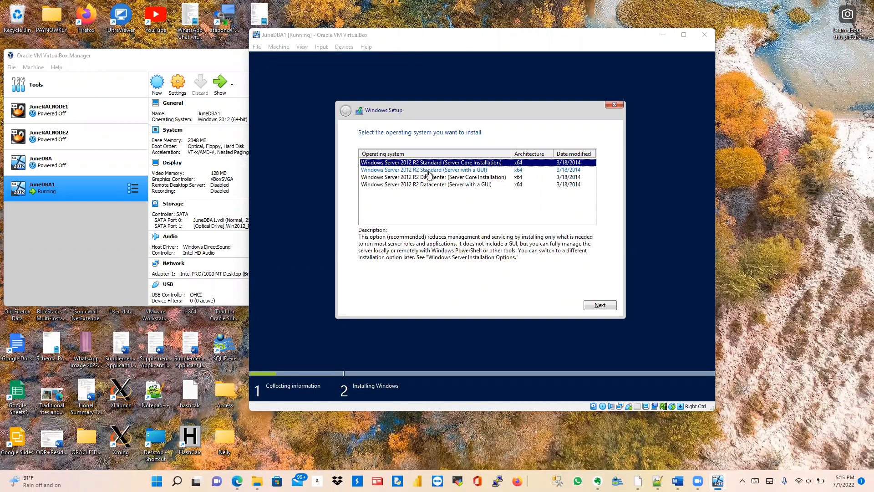
# Step: Install Windows Server 2012 R2 Standard (Server with a GUI), accepting the license, as a Custom install on Drive 0's 25 GB unallocated space
pyautogui.click(471, 171)
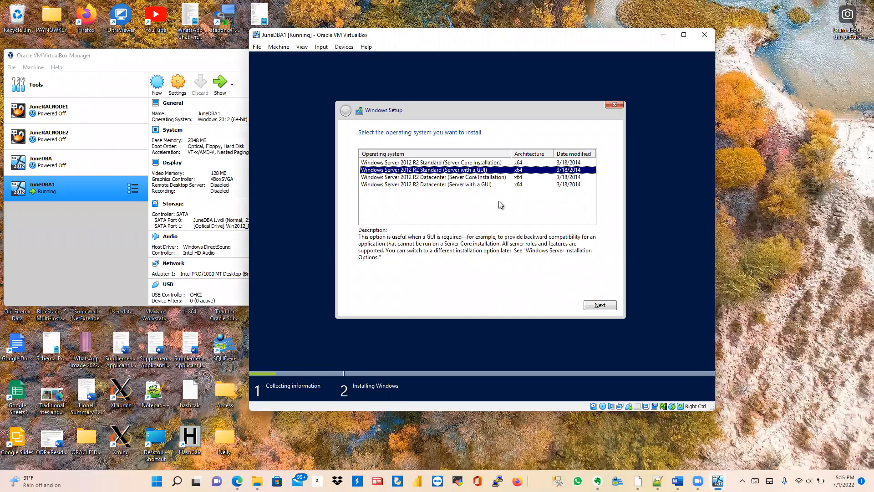
pyautogui.click(600, 306)
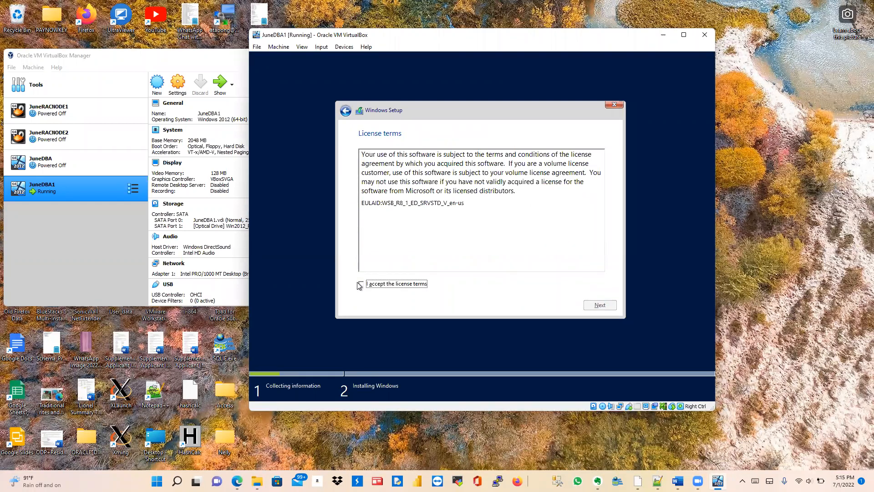
pyautogui.click(360, 284)
pyautogui.click(590, 305)
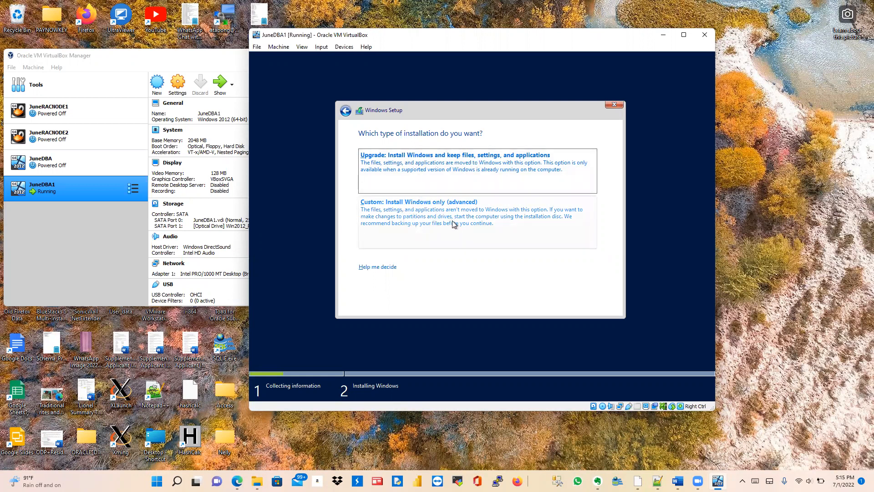
pyautogui.click(463, 217)
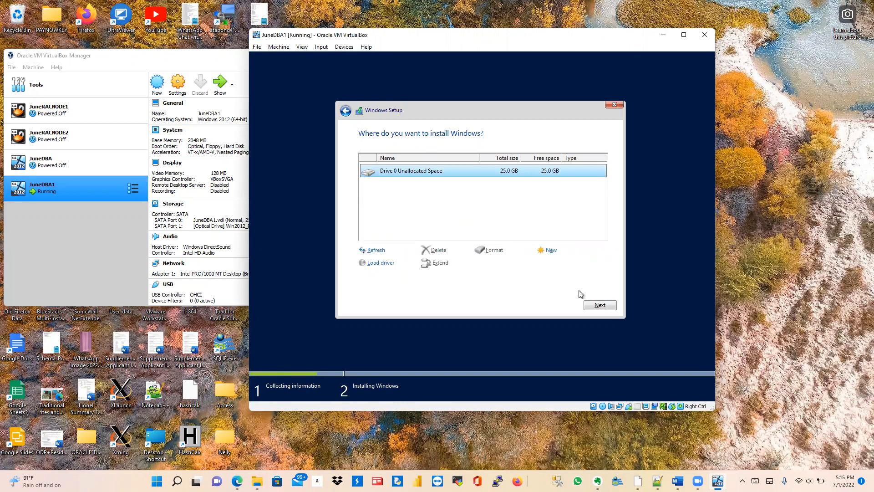
pyautogui.click(598, 305)
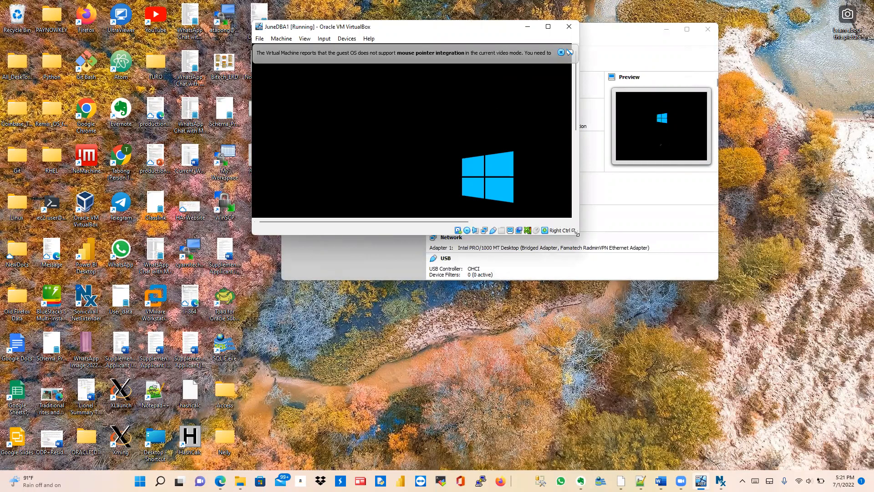
# Step: Move and enlarge the JuneDBA1 window, then dismiss the mouse-integration notice bar
pyautogui.moveTo(576, 233); pyautogui.dragTo(665, 295)
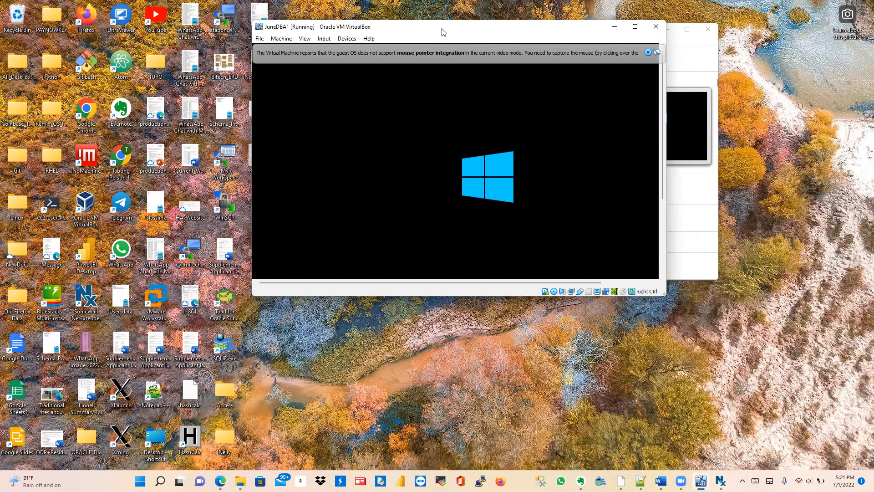
pyautogui.moveTo(442, 32); pyautogui.dragTo(468, 33)
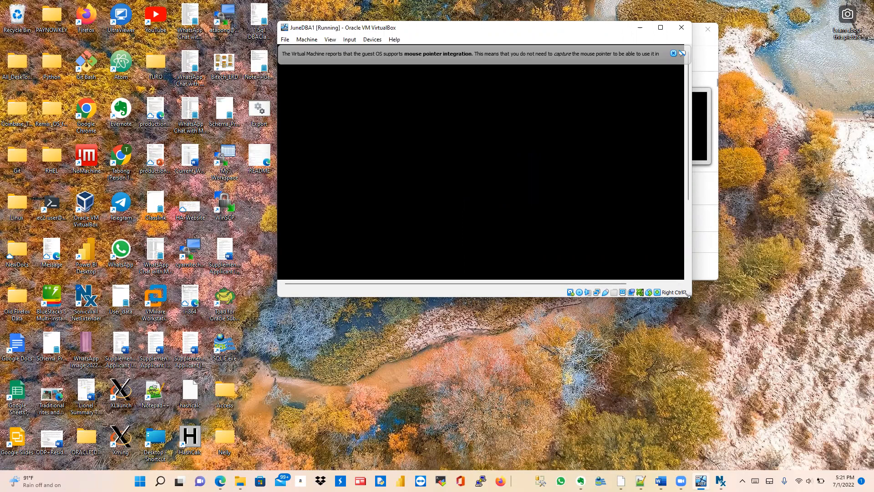
pyautogui.moveTo(687, 295); pyautogui.dragTo(700, 317)
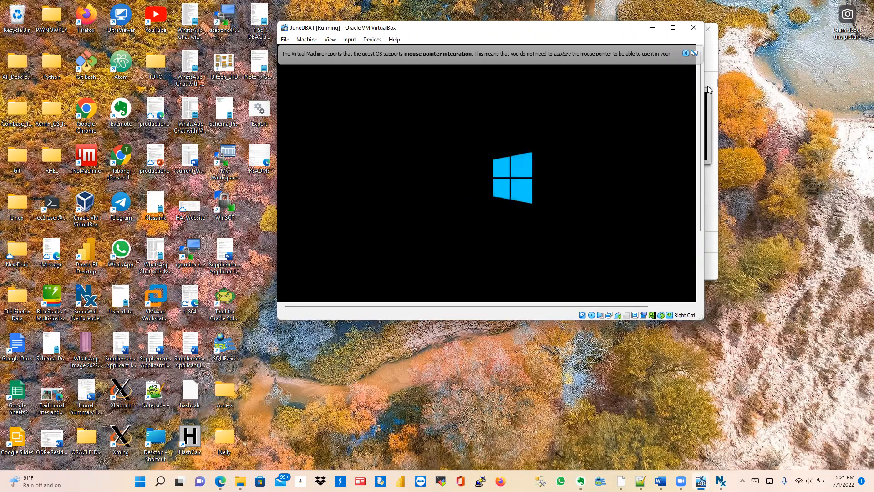
pyautogui.click(684, 54)
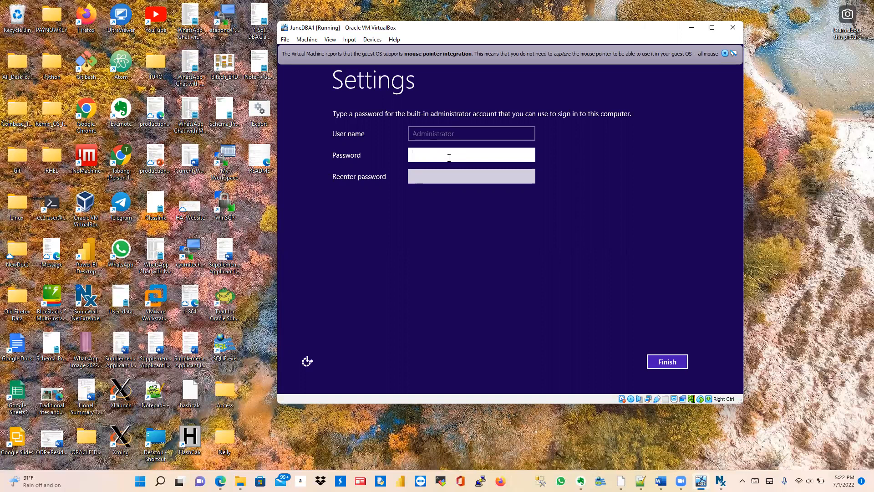
# Step: Enter and confirm the built-in Administrator password, then finish setup
pyautogui.write('Pass')
pyautogui.press('BackSpace')
pyautogui.press('BackSpace')
pyautogui.press('BackSpace')
pyautogui.press('BackSpace')
pyautogui.write('Password123')
pyautogui.press('Tab')
pyautogui.write('Password1')
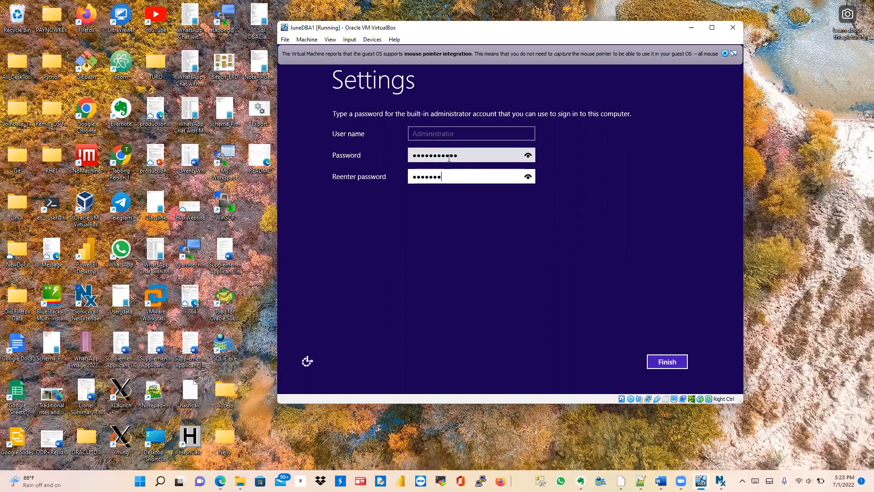
pyautogui.write('23')
pyautogui.press('Return')
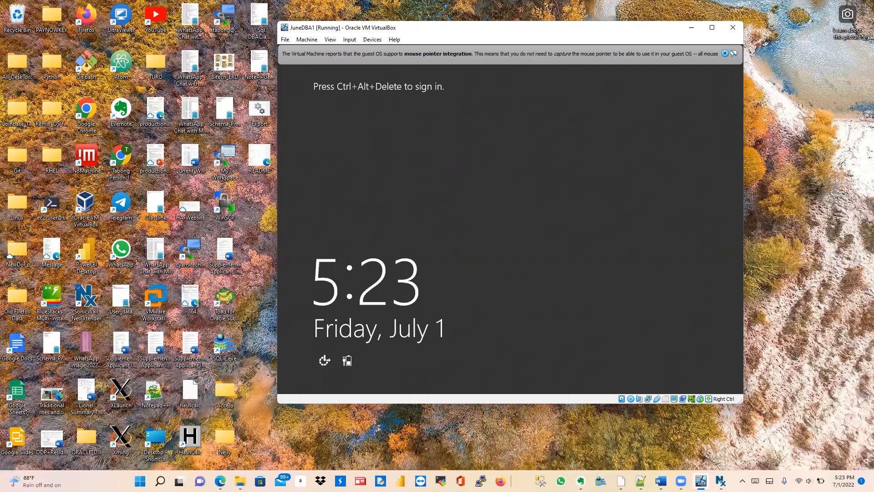
# Step: Send Ctrl-Alt-Del through Input > Keyboard and sign in as Administrator with the account password
pyautogui.hotkey('ctrl', 'Delete')
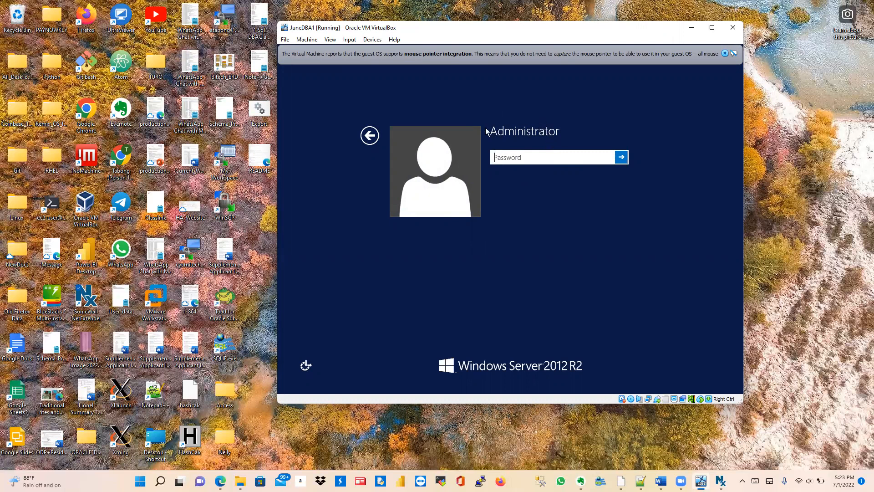
pyautogui.click(351, 40)
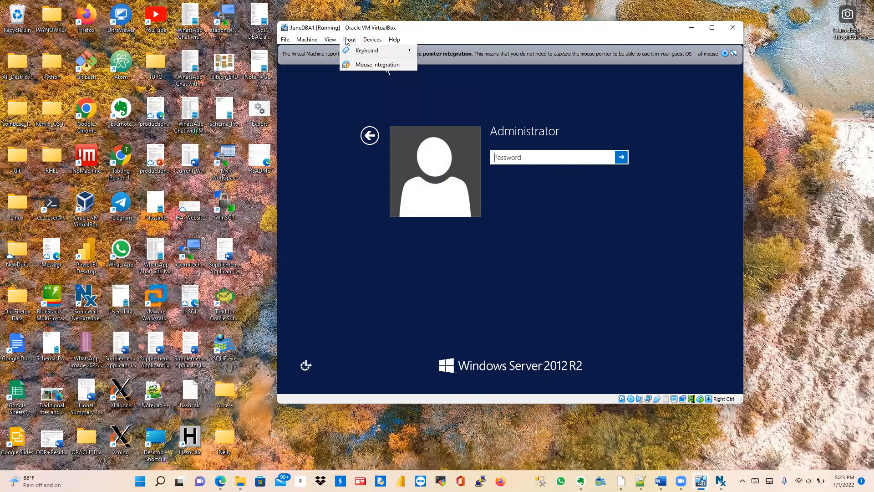
pyautogui.moveTo(357, 51)
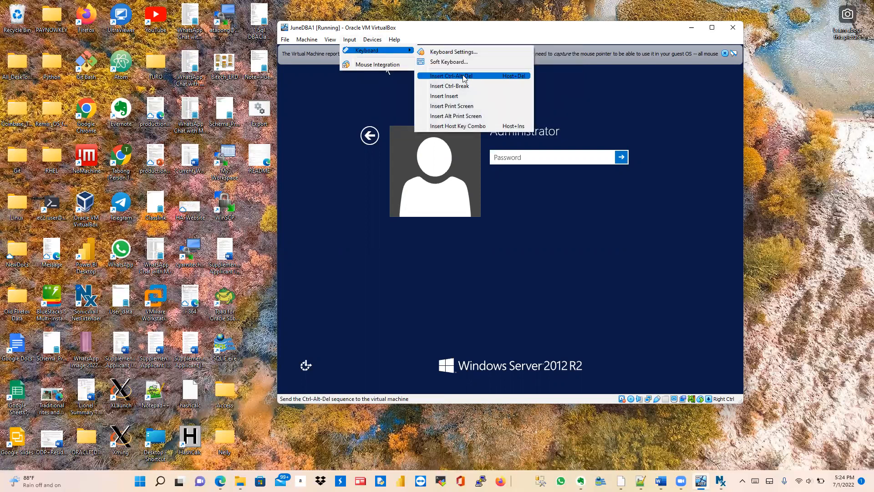
pyautogui.click(464, 76)
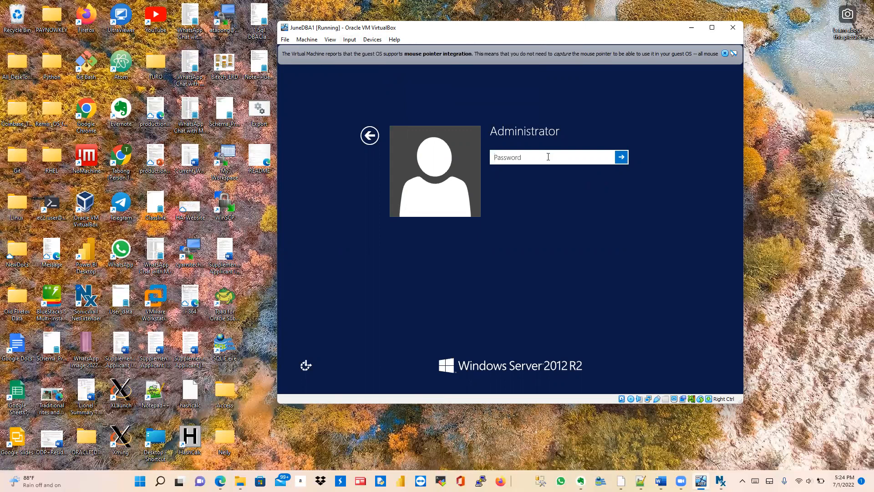
pyautogui.write('•••••••••••')
pyautogui.press('Return')
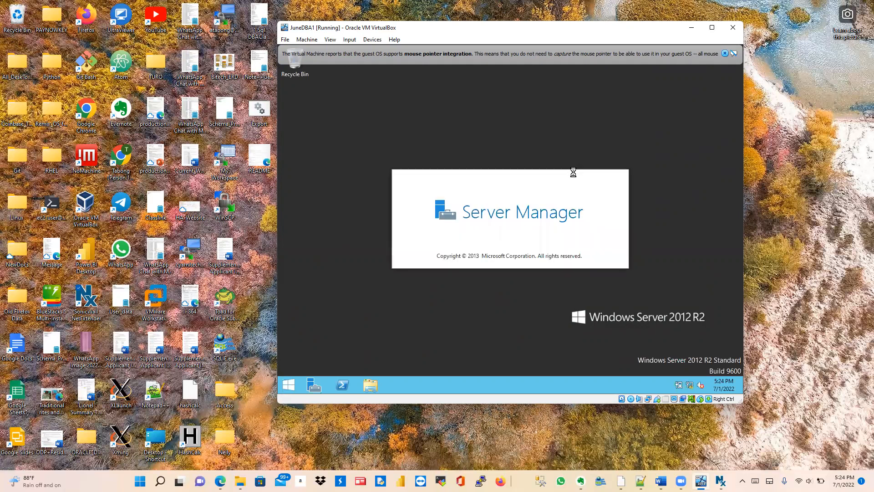
# Step: Dismiss the pointer-integration notice and start Add roles and features from the Server Manager dashboard
pyautogui.click(725, 53)
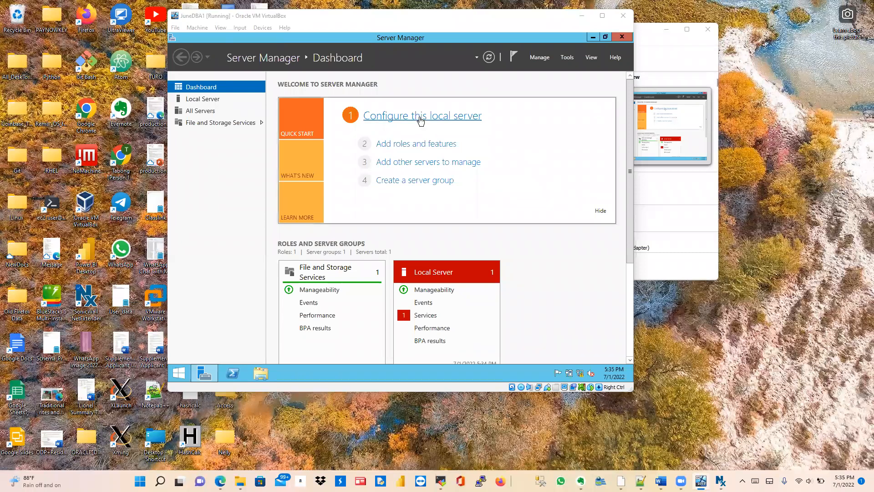
pyautogui.click(417, 144)
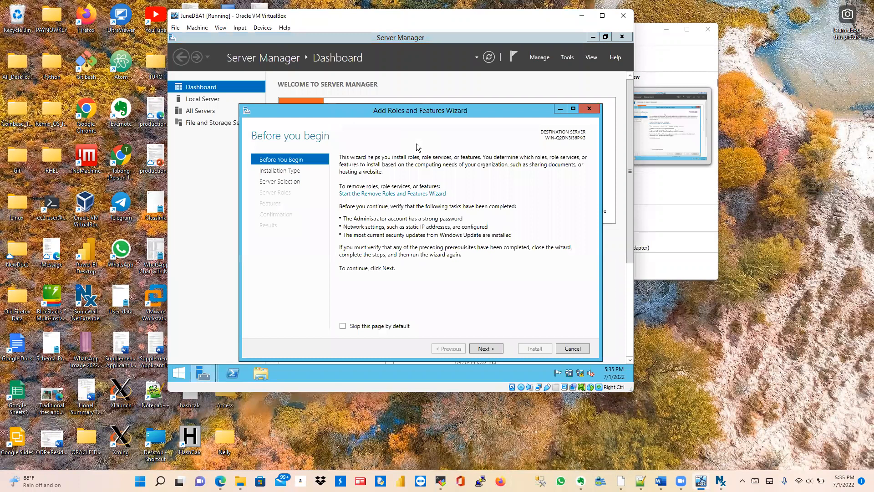
# Step: Advance the wizard to Select features, keeping role-based installation on the local server
pyautogui.click(485, 349)
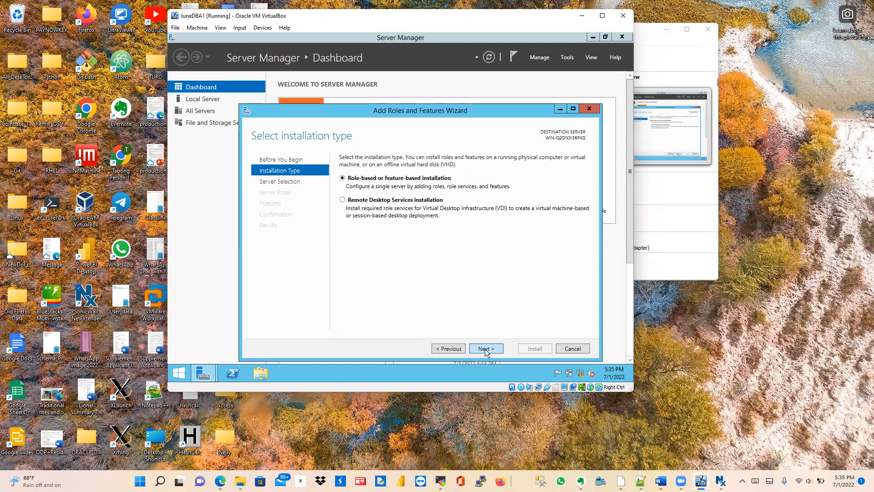
pyautogui.click(485, 350)
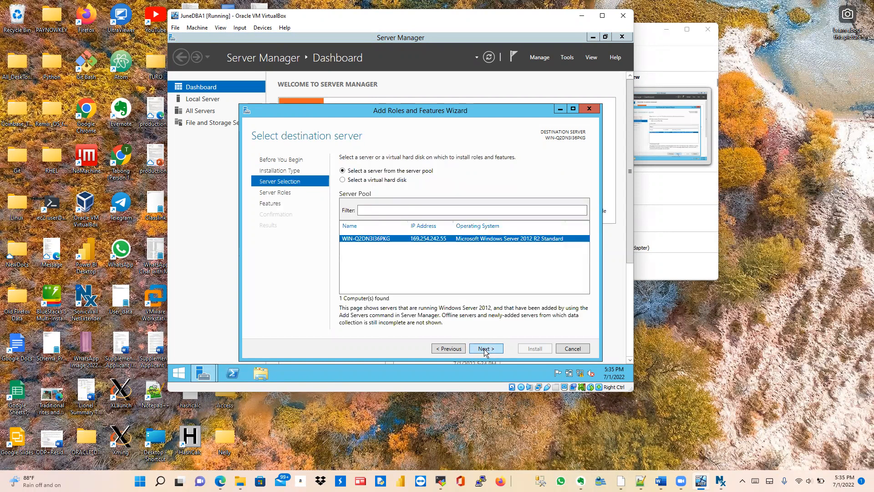
pyautogui.click(484, 350)
pyautogui.click(484, 351)
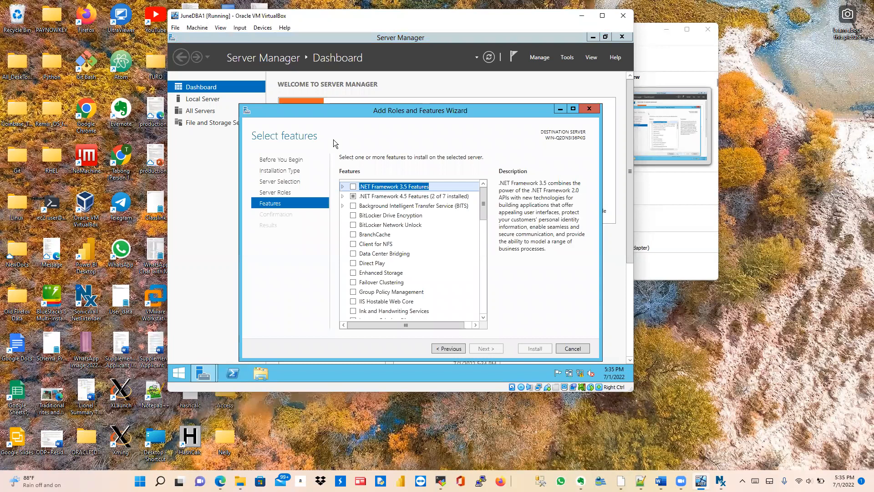
# Step: Tick and expand .NET Framework 3.5 Features, then select HTTP Activation
pyautogui.click(342, 187)
pyautogui.click(354, 187)
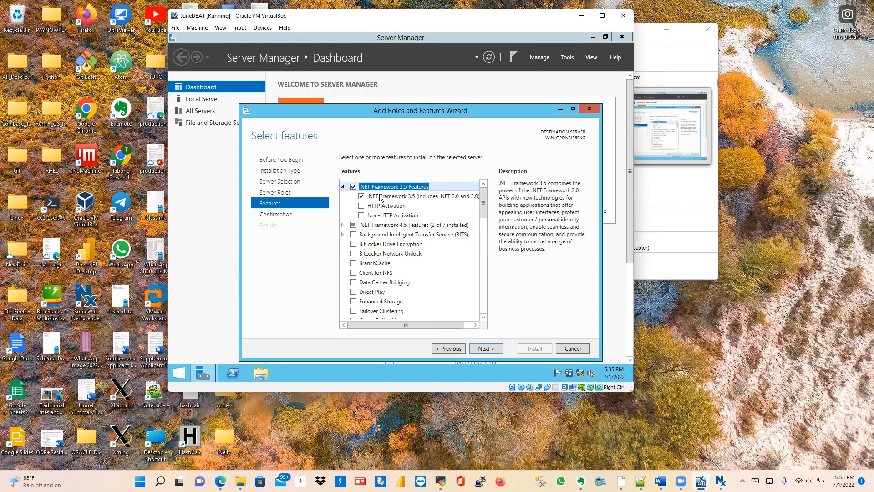
pyautogui.click(368, 207)
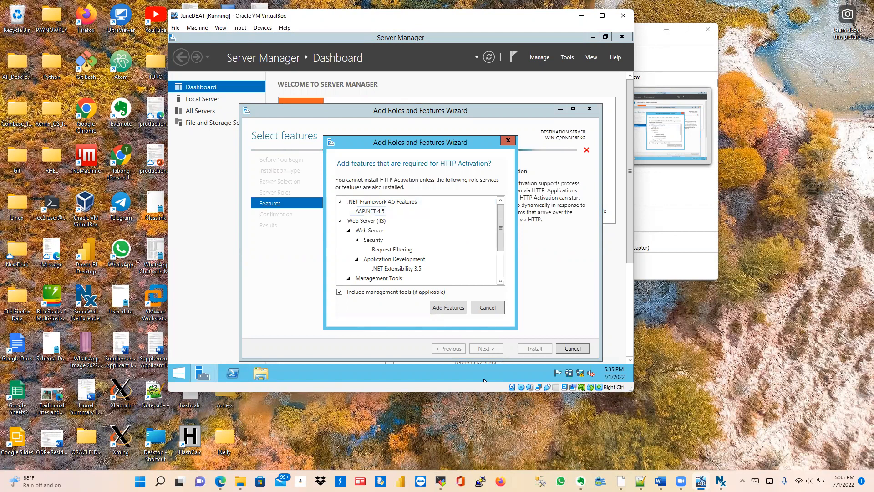
# Step: Add HTTP Activation's required features, keep default IIS role services, and open the alternate source path settings
pyautogui.press('Control_R')
pyautogui.click(427, 52)
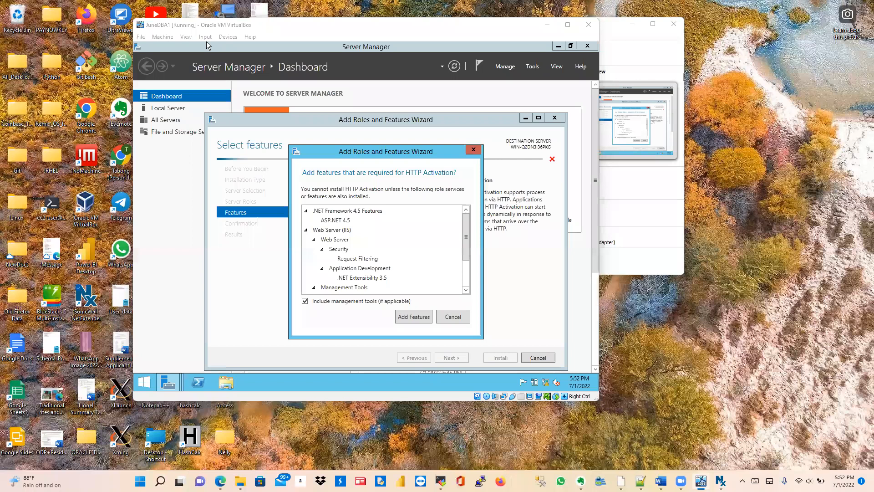
pyautogui.click(397, 319)
pyautogui.click(450, 357)
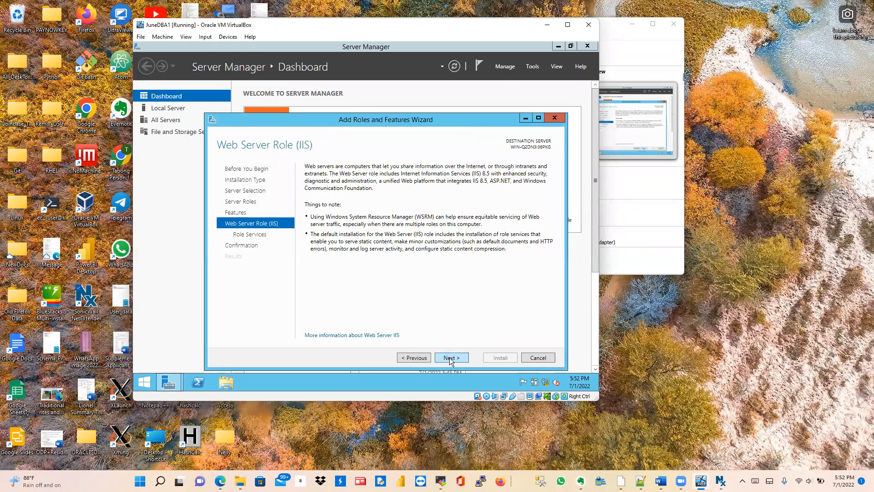
pyautogui.click(449, 358)
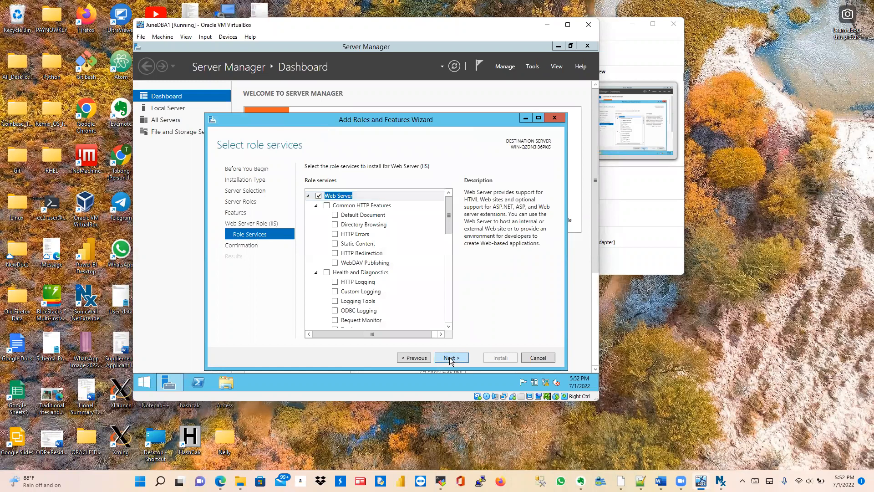
pyautogui.click(449, 357)
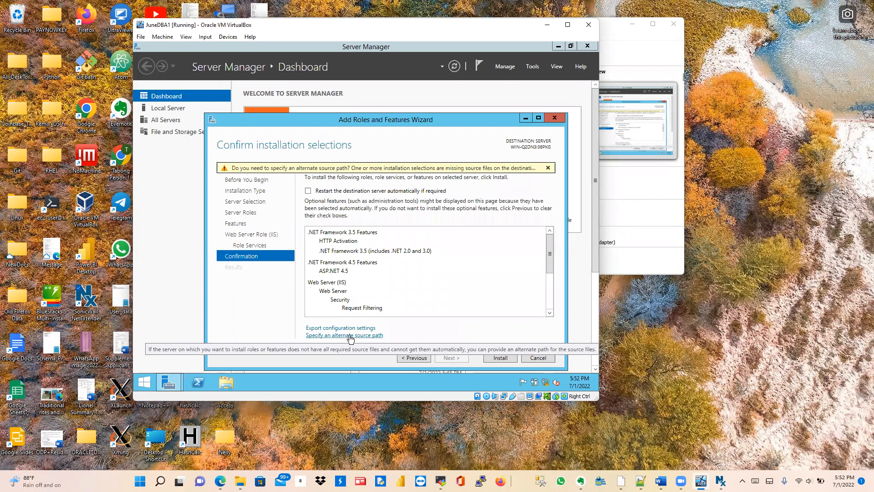
pyautogui.click(351, 336)
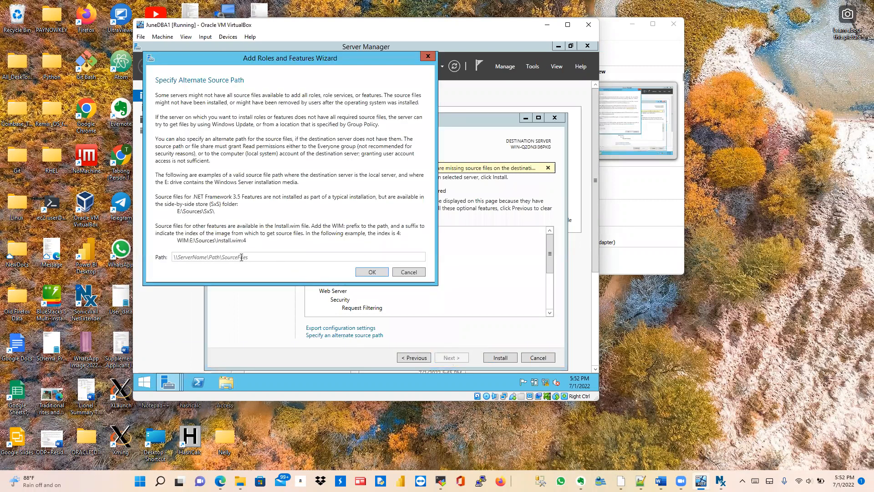
# Step: Check in File Explorer that the disc is drive D, then enter D:\Sources\SxS as the source path
pyautogui.click(226, 384)
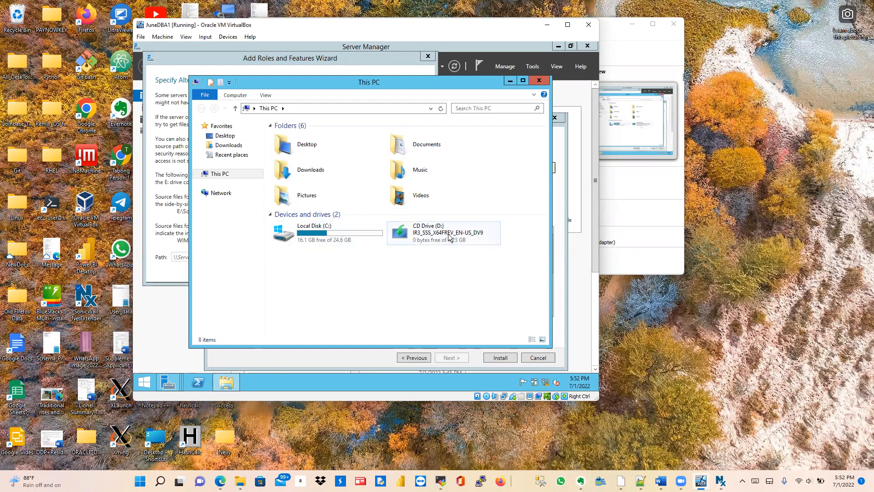
pyautogui.click(512, 81)
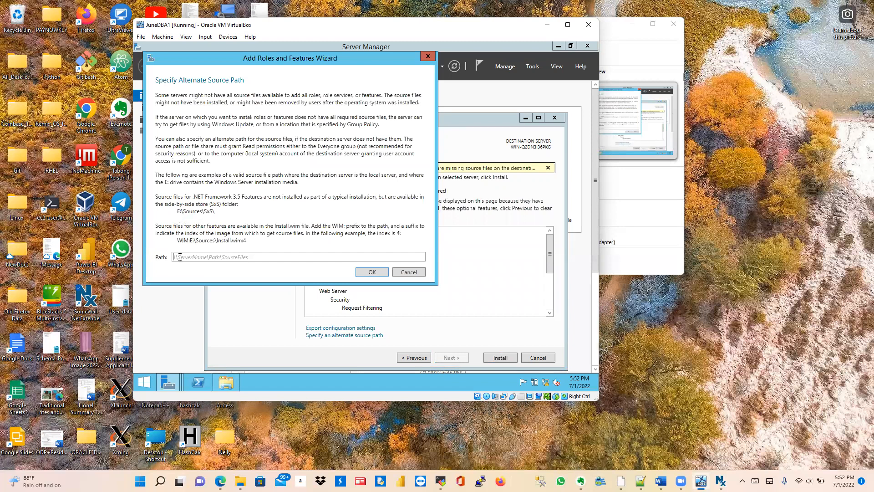
pyautogui.write('D:\\Sources\\SxS\\')
# Step: Confirm the D:\Sources\SxS source path and install .NET 3.5, ASP.NET 4.5 and IIS features
pyautogui.click(372, 272)
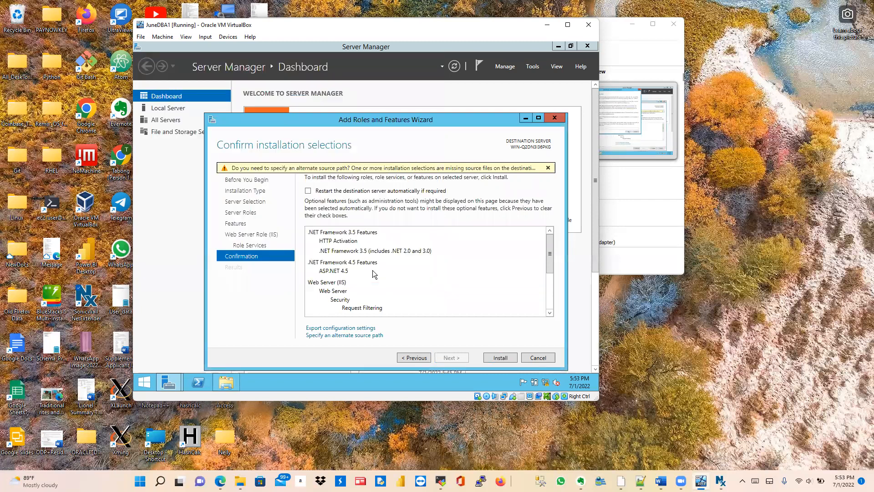
pyautogui.click(493, 358)
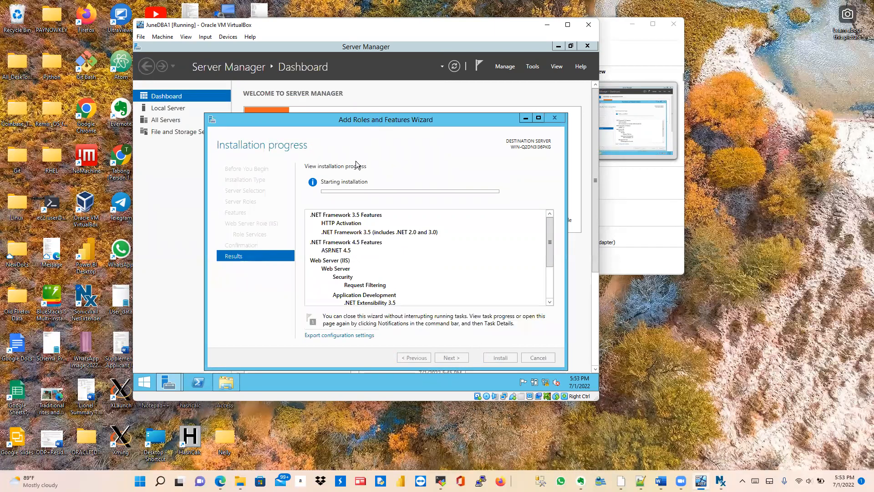
pyautogui.click(311, 17)
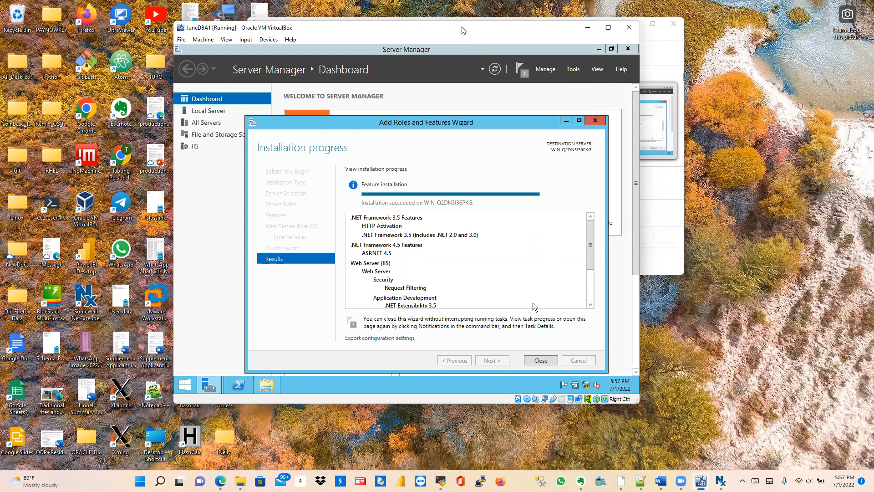
pyautogui.moveTo(462, 31); pyautogui.dragTo(503, 17)
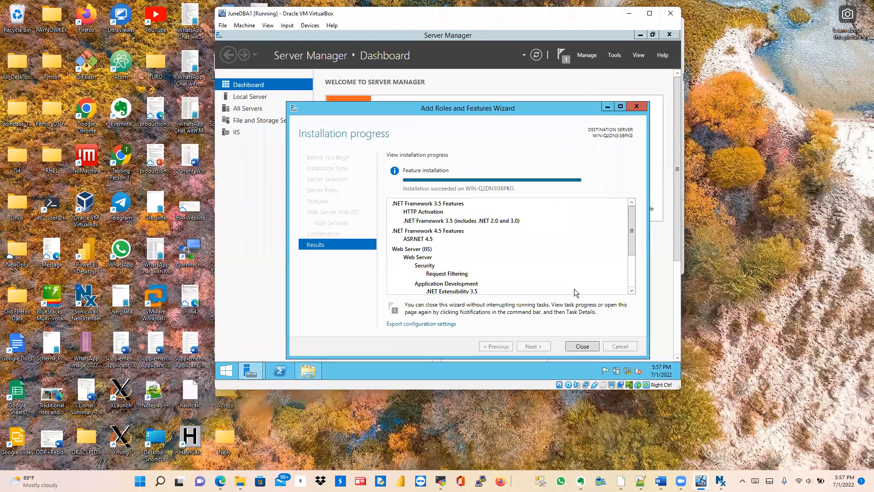
# Step: Close the finished Add Roles and Features wizard and move the JuneDBA1 window aside
pyautogui.click(582, 346)
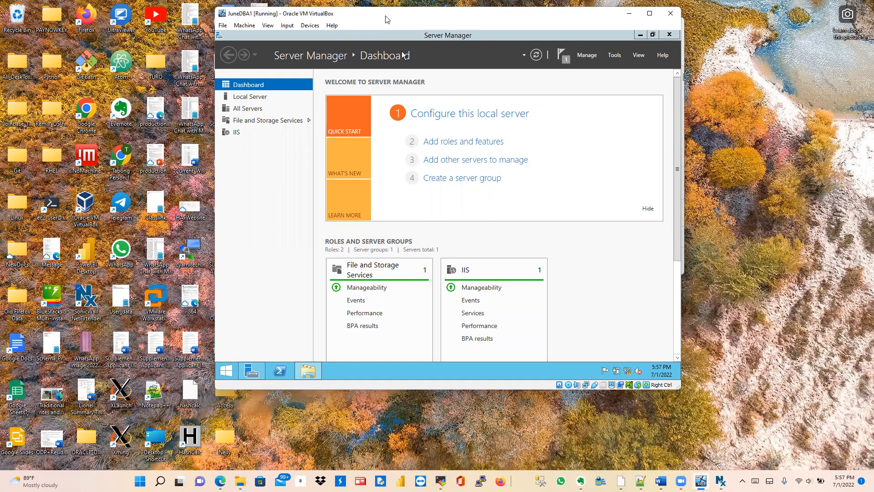
pyautogui.moveTo(386, 19); pyautogui.dragTo(406, 26)
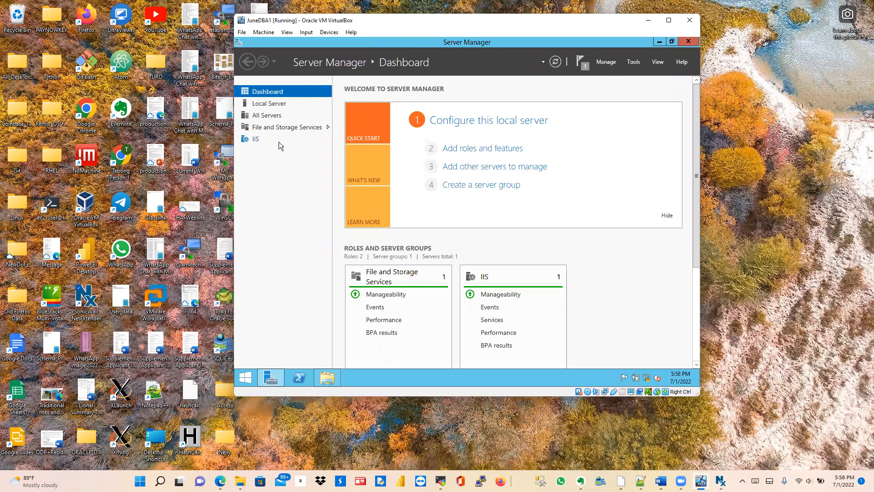
pyautogui.moveTo(411, 21); pyautogui.dragTo(556, 27)
# Step: In JuneDBA1's Storage settings, swap Win2012_R2_x64.iso for SQL2012_Ent_X64_RTM.iso and save
pyautogui.click(357, 28)
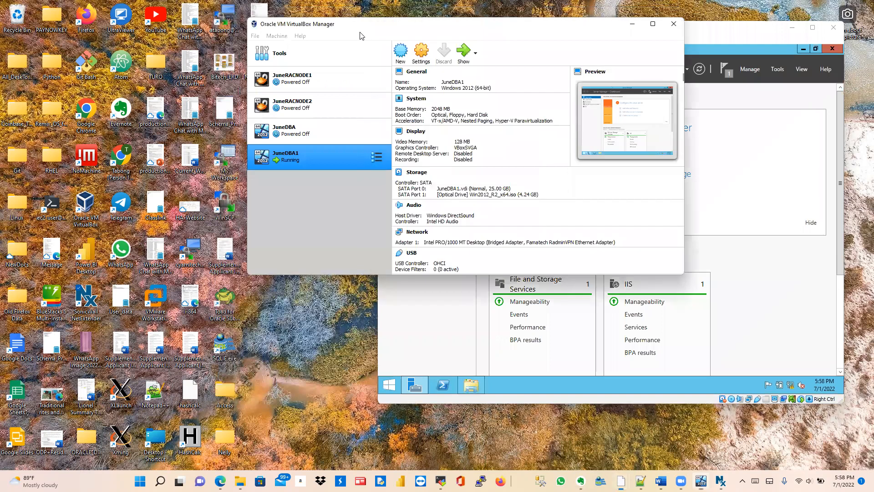
pyautogui.click(420, 63)
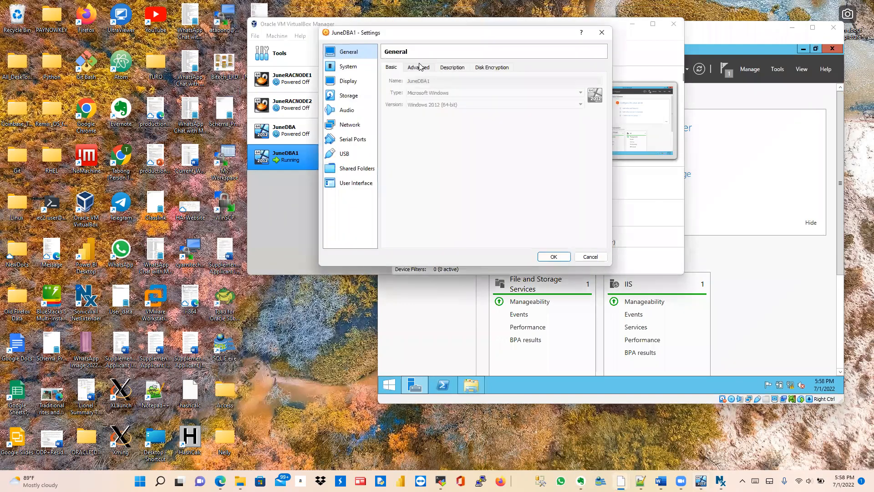
pyautogui.click(354, 102)
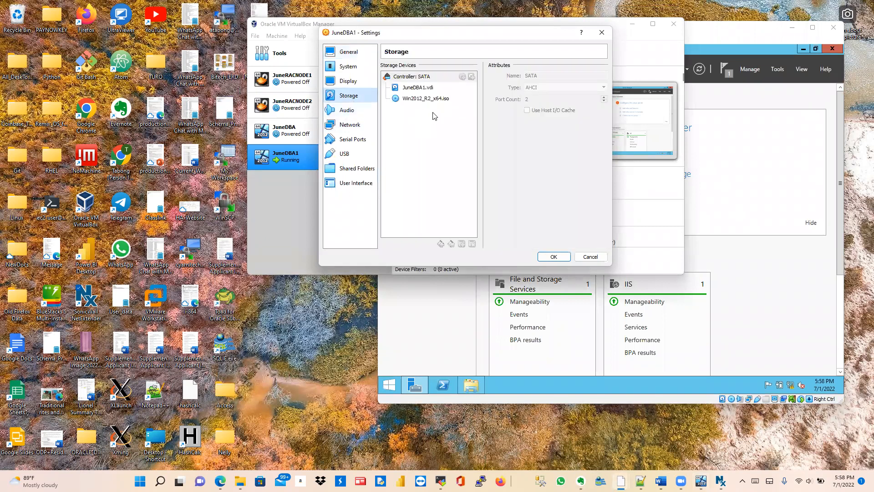
pyautogui.click(427, 100)
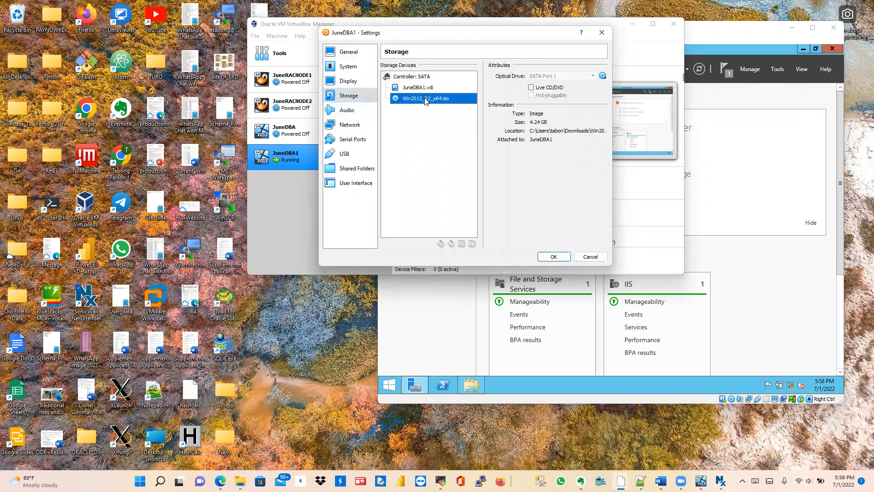
pyautogui.click(602, 76)
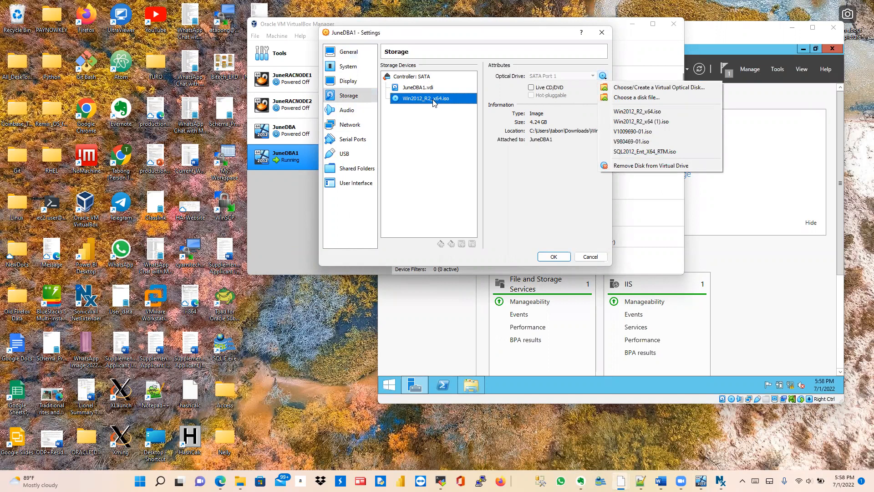
pyautogui.click(636, 98)
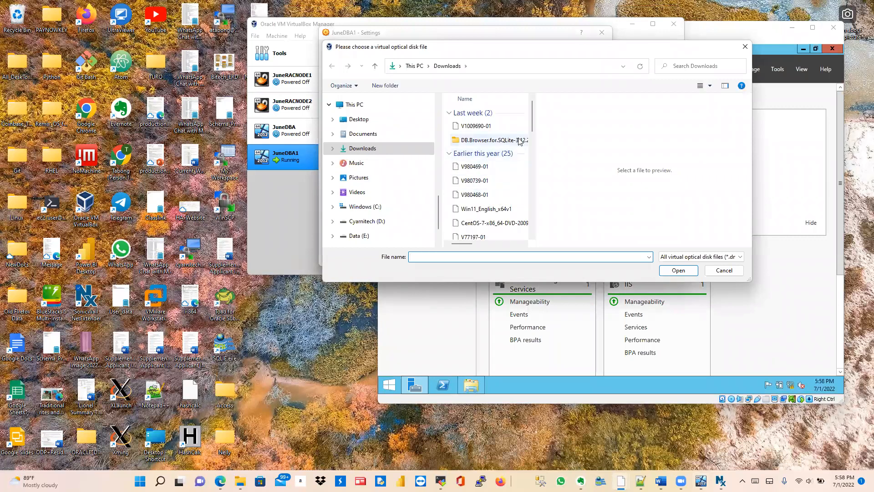
pyautogui.moveTo(531, 125); pyautogui.dragTo(535, 213)
pyautogui.click(487, 158)
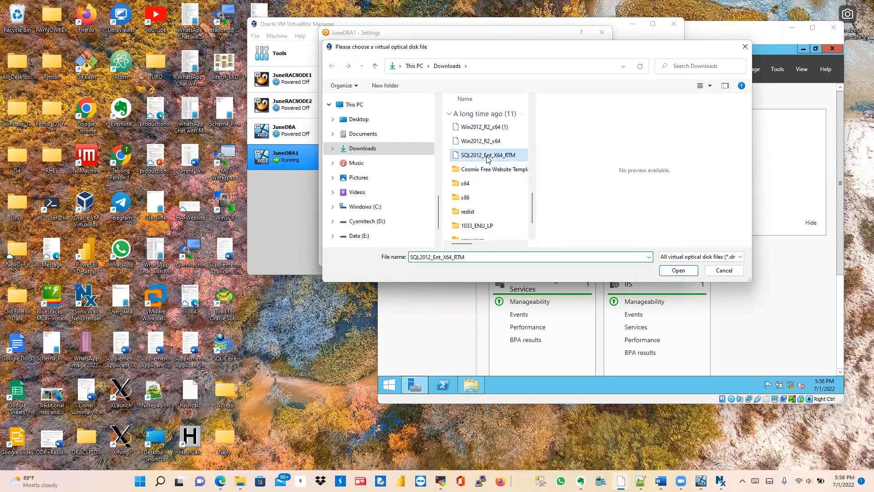
pyautogui.click(671, 272)
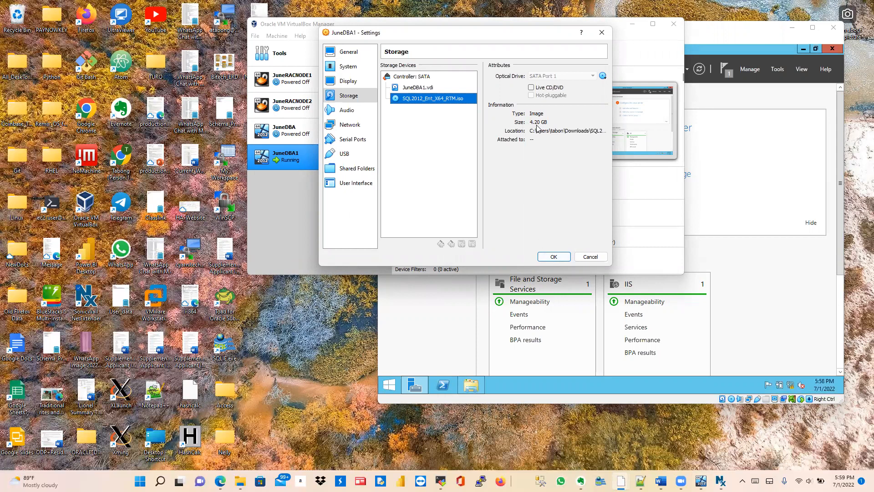
pyautogui.click(554, 257)
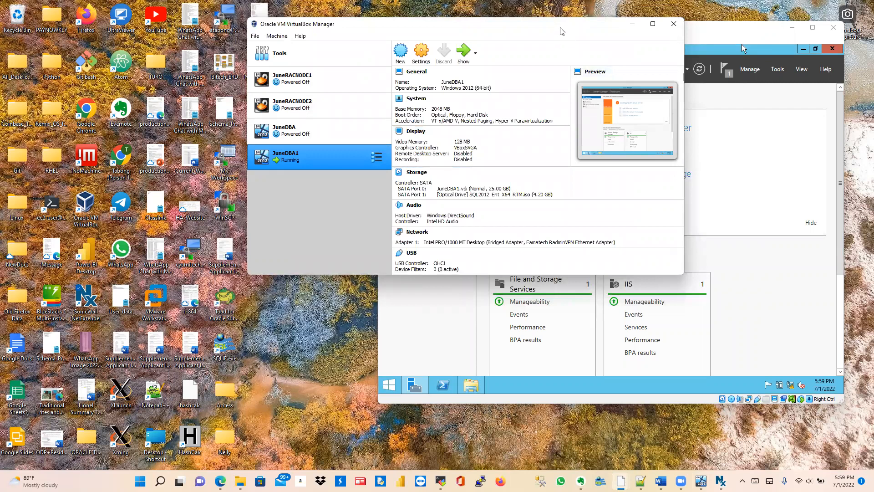
pyautogui.moveTo(376, 34); pyautogui.dragTo(190, 33)
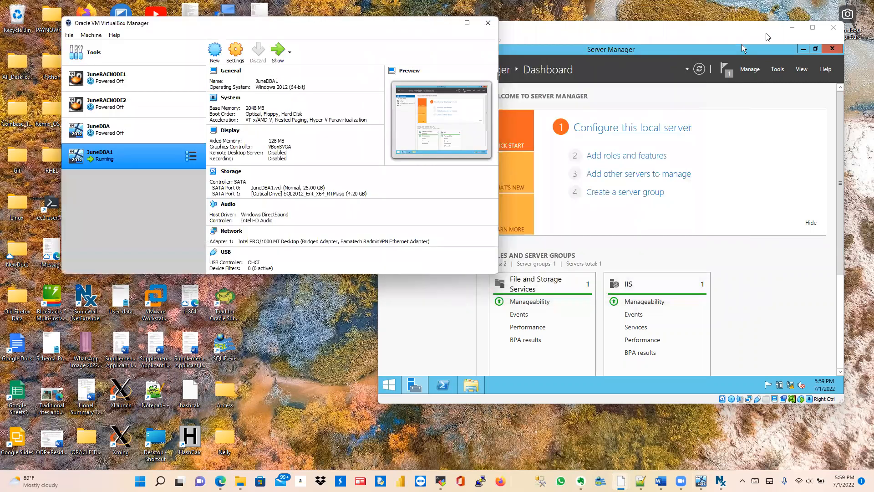
# Step: Bring JuneDBA1 forward, open This PC in the guest, and select CD Drive (D:)
pyautogui.click(667, 36)
pyautogui.moveTo(638, 37); pyautogui.dragTo(491, 28)
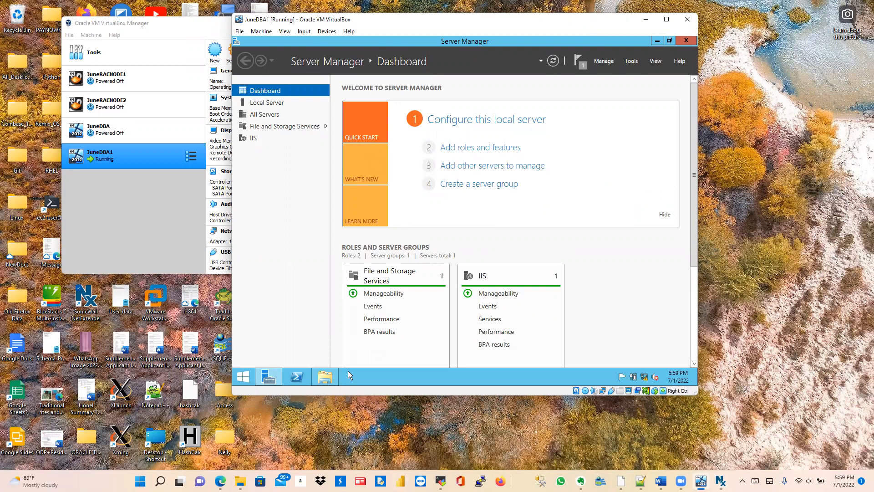
pyautogui.click(397, 372)
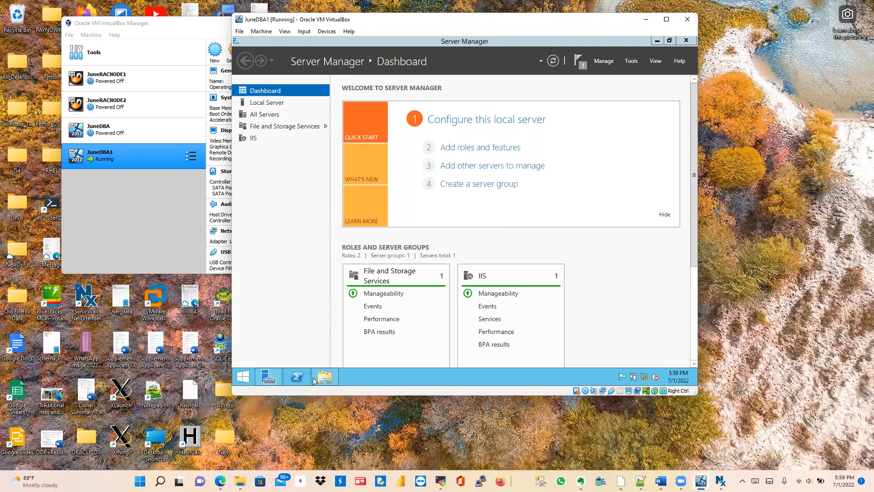
pyautogui.moveTo(313, 380)
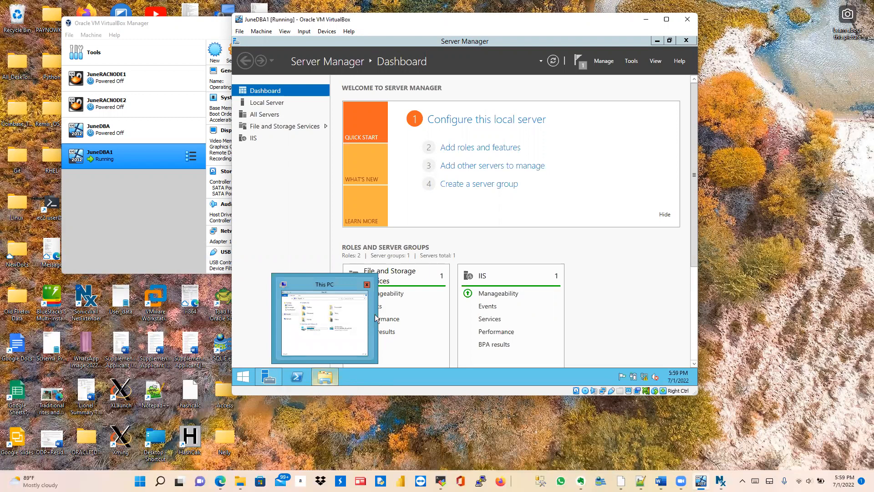
pyautogui.click(282, 332)
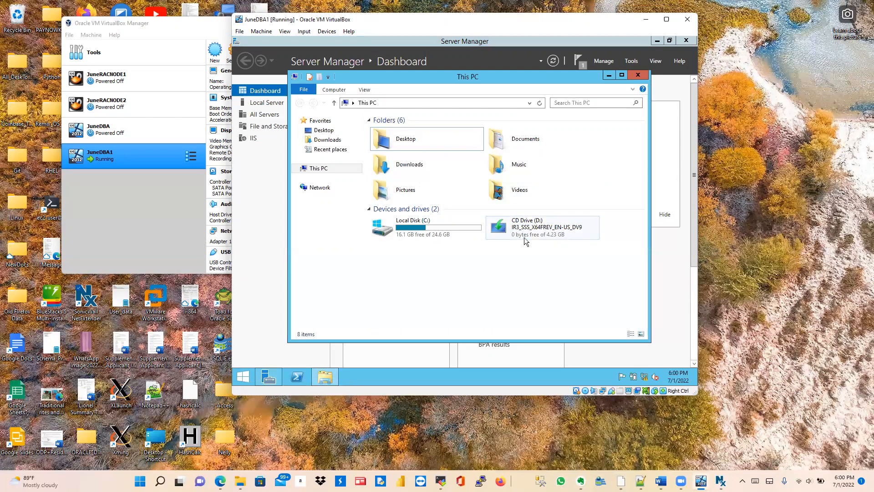
pyautogui.click(534, 231)
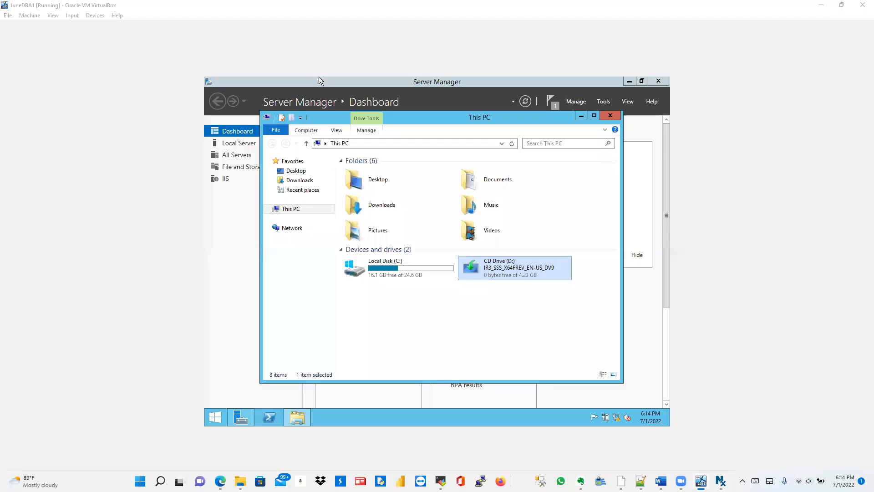
# Step: Open CD Drive (D:) and run setup.exe as administrator
pyautogui.doubleClick(499, 272)
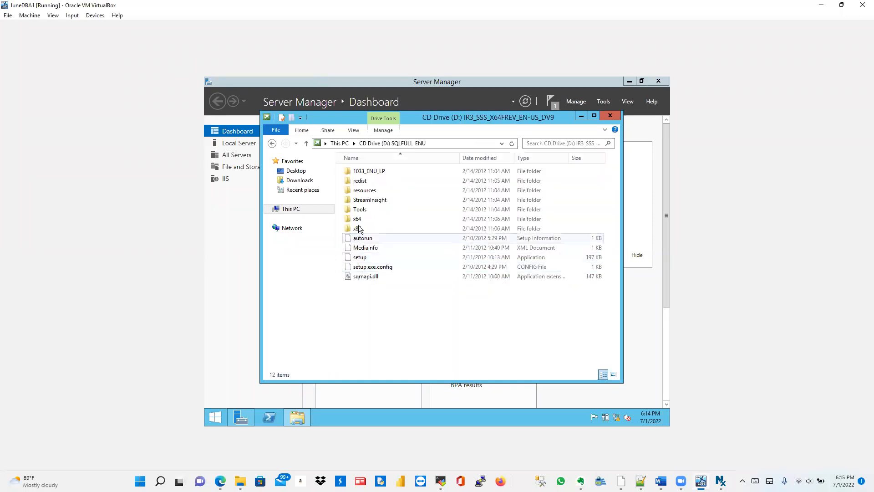
pyautogui.rightClick(366, 260)
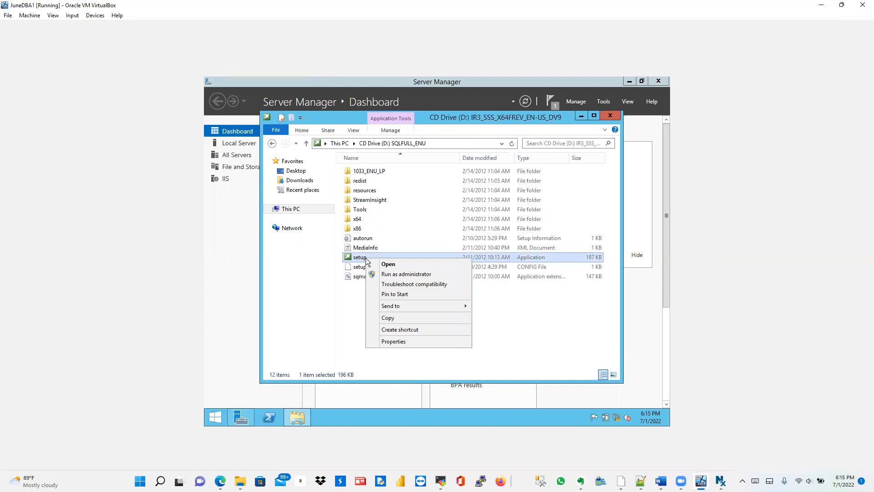
pyautogui.click(403, 274)
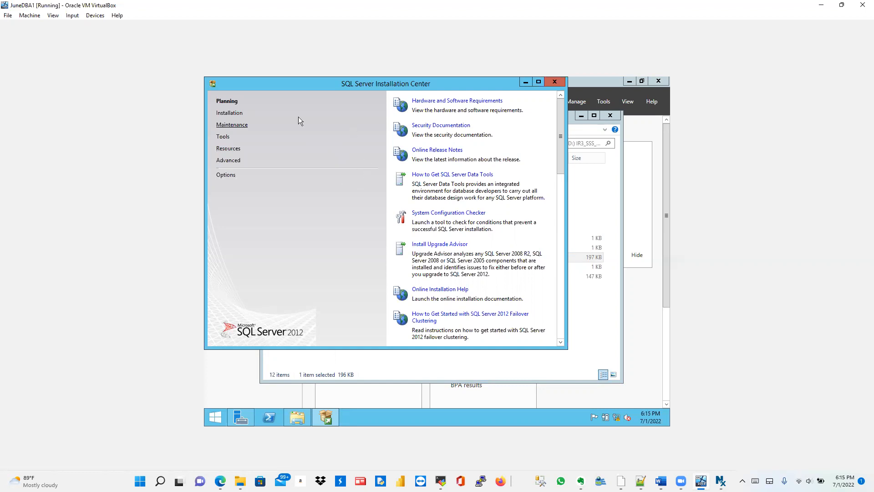
# Step: Choose Installation in the SQL Server Installation Center's left pane
pyautogui.click(231, 115)
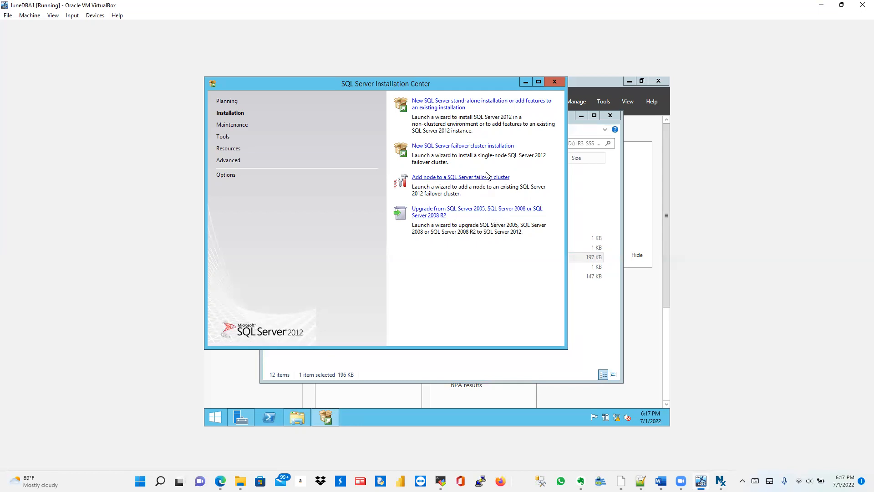
# Step: Start a new stand-alone SQL Server 2012 installation and close the CD Drive window
pyautogui.click(476, 103)
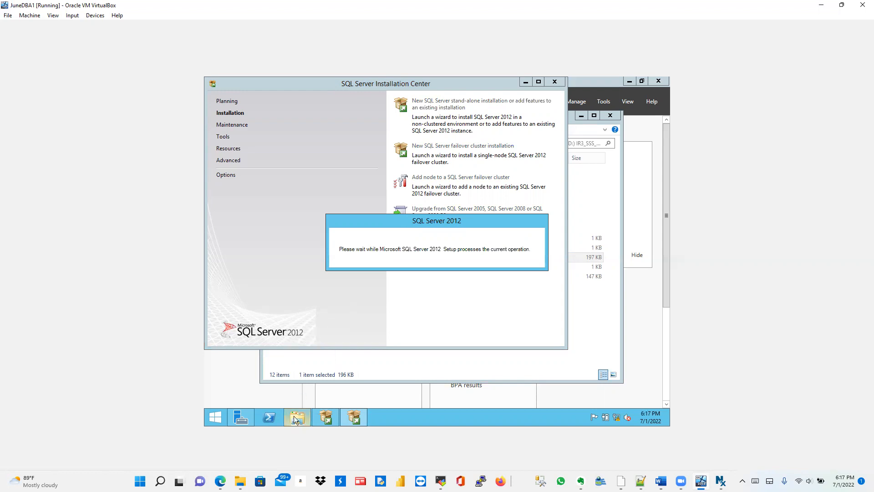
pyautogui.moveTo(294, 417)
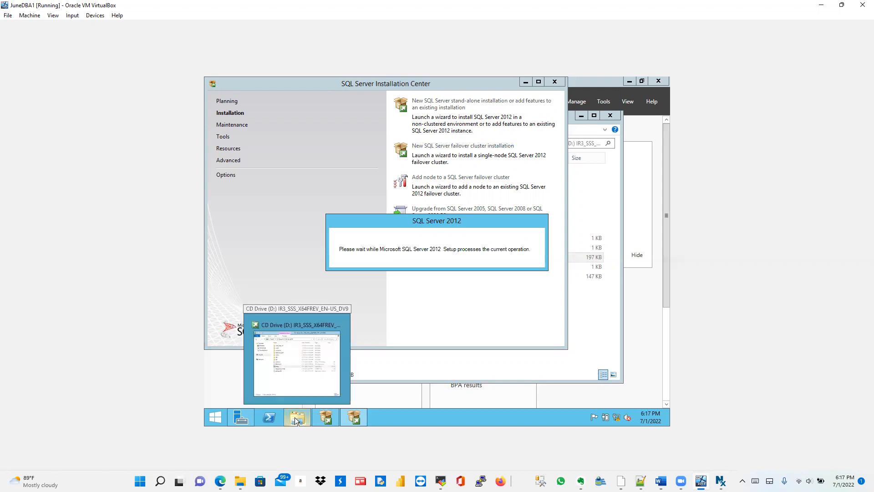
pyautogui.click(304, 367)
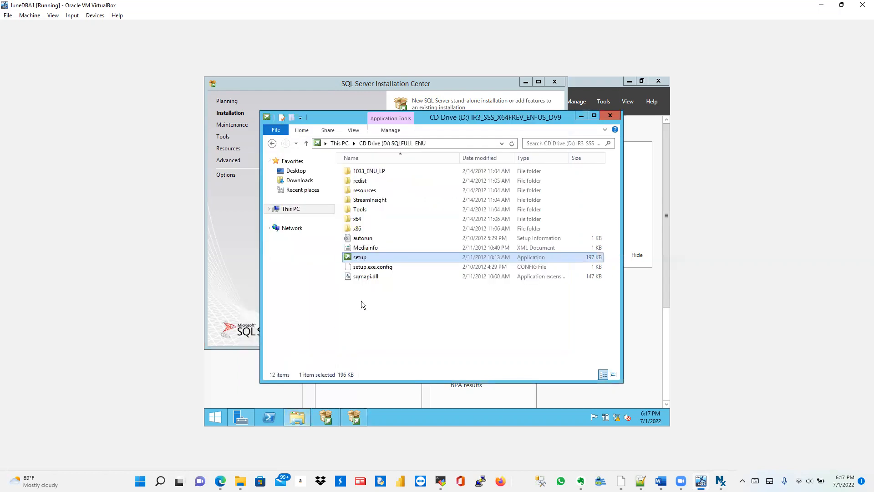
pyautogui.click(609, 116)
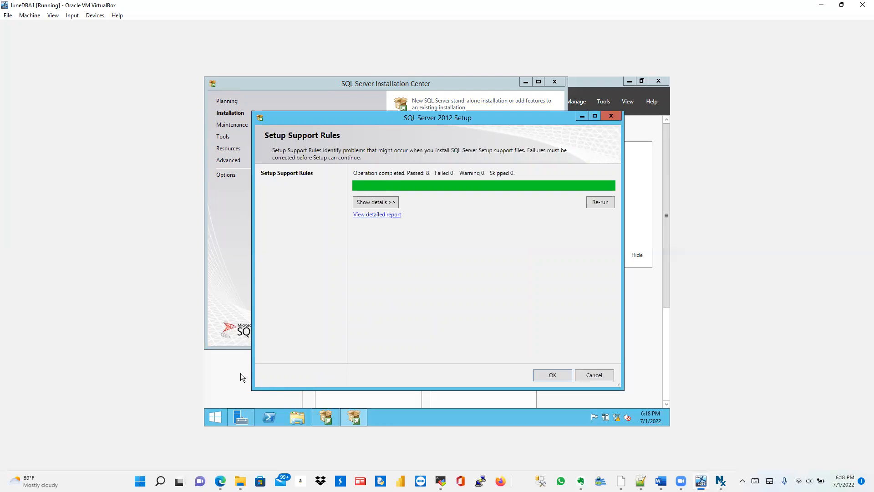
# Step: Run lusrmgr.msc and open a New User form from the Users list
pyautogui.press('super+r')
pyautogui.write('l')
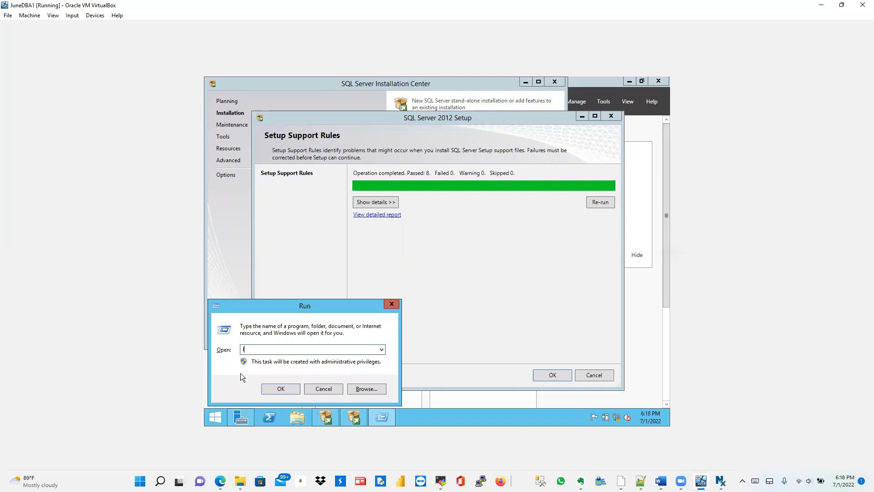
pyautogui.write('usrmgr.msc')
pyautogui.press('Return')
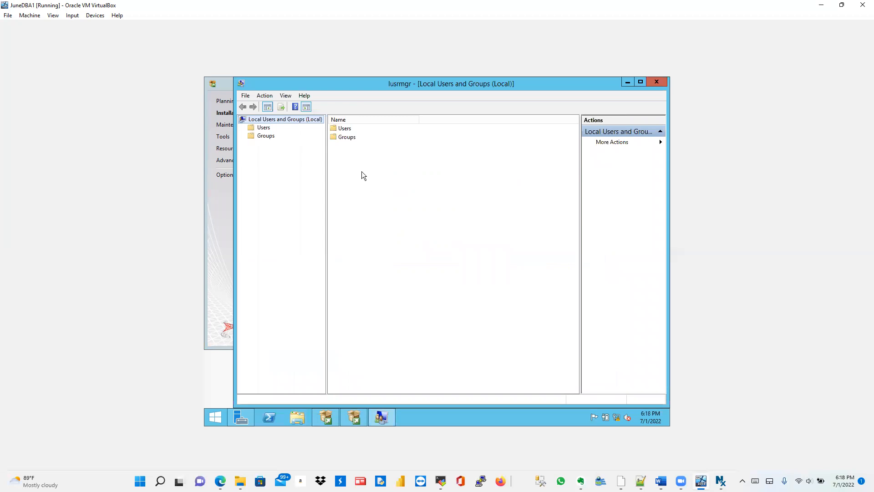
pyautogui.click(264, 128)
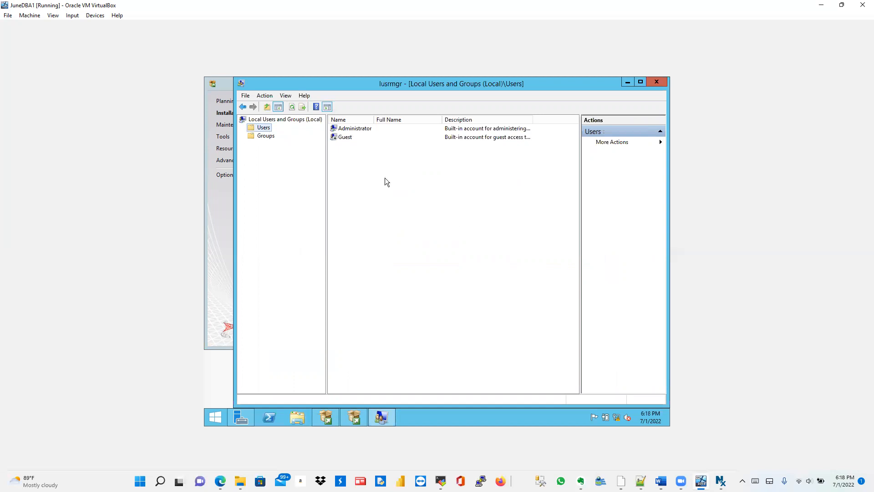
pyautogui.rightClick(350, 161)
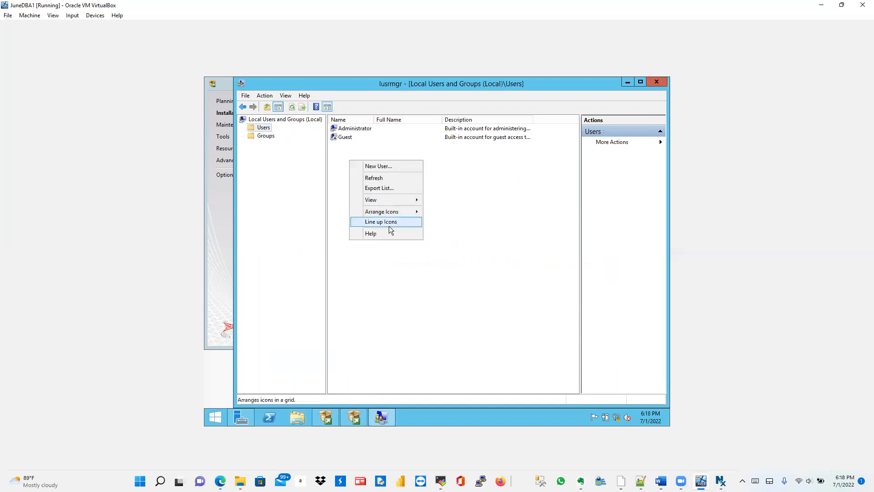
pyautogui.click(380, 167)
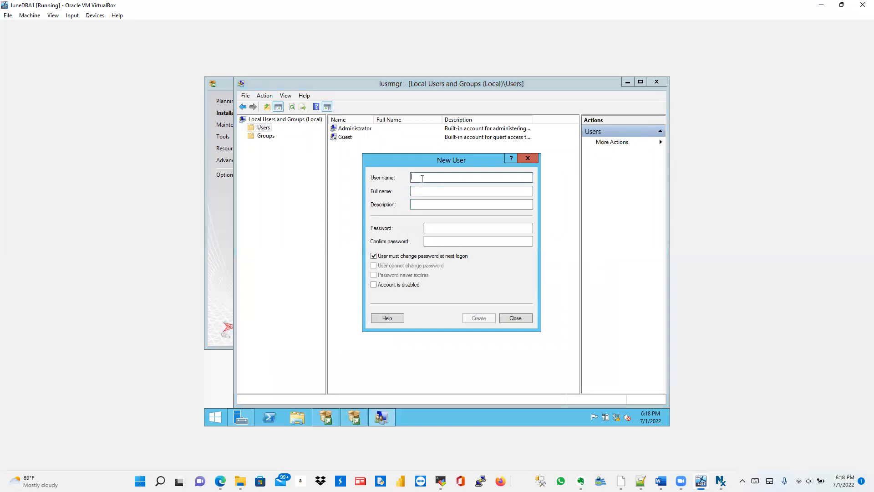
# Step: Create SQL_SVC_ACT with no forced password change and a password that never expires
pyautogui.write('SQL')
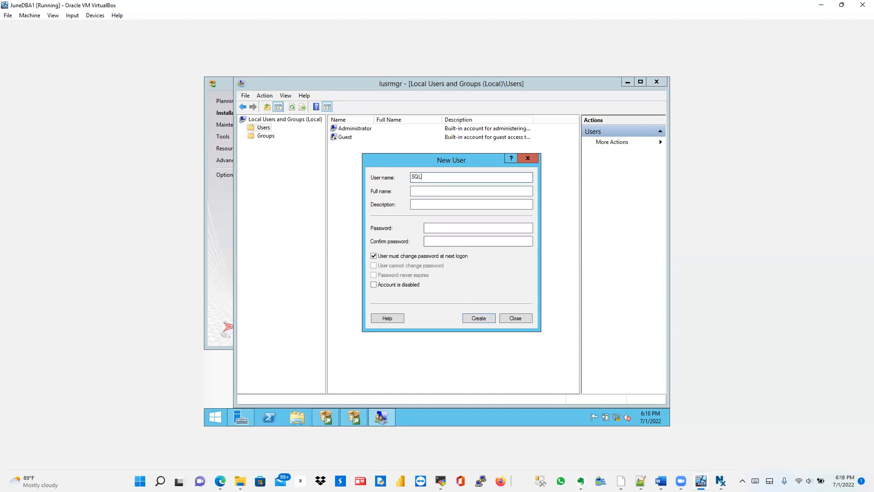
pyautogui.write('_SVC_ACT')
pyautogui.click(374, 257)
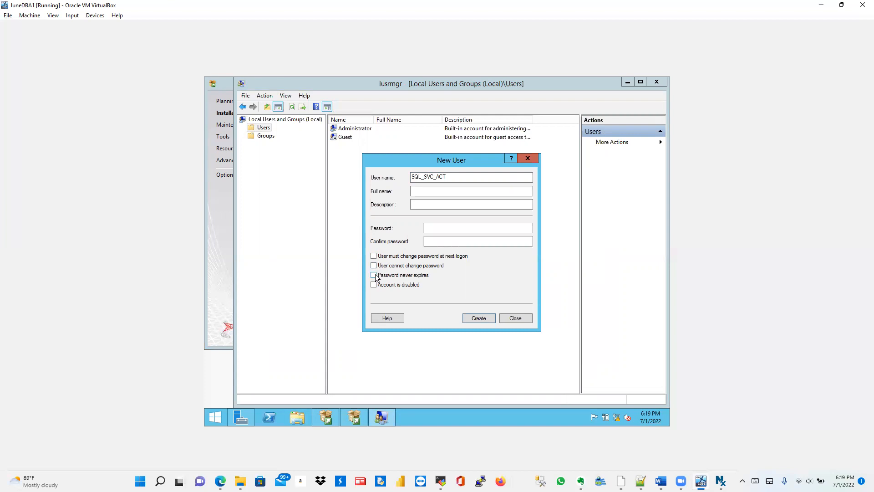
pyautogui.click(374, 275)
pyautogui.click(478, 318)
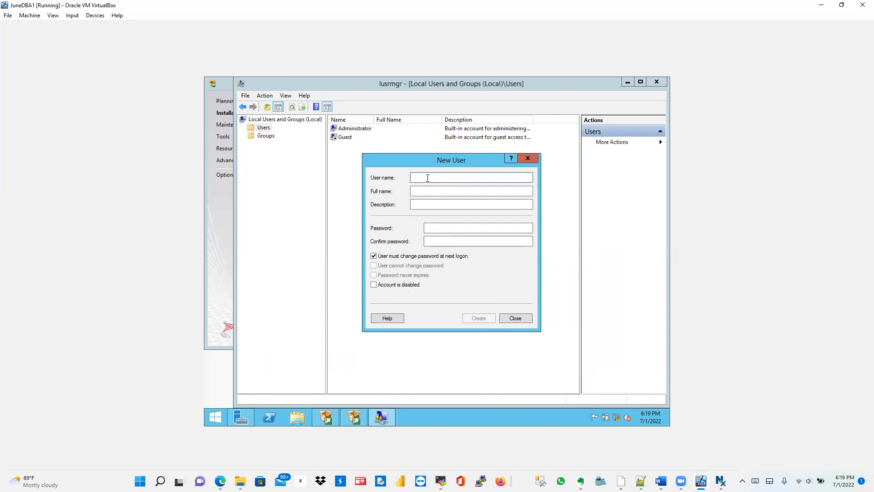
# Step: Begin another user entry, then clear the name and close the New User form uncreated
pyautogui.write('Cynthia')
pyautogui.click(374, 256)
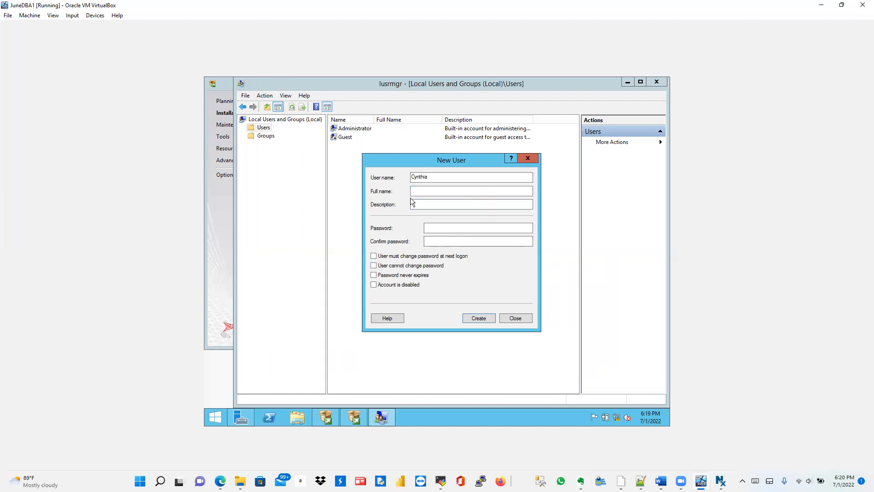
pyautogui.click(432, 179)
pyautogui.press('BackSpace')
pyautogui.press('BackSpace')
pyautogui.press('BackSpace')
pyautogui.press('BackSpace')
pyautogui.press('BackSpace')
pyautogui.press('BackSpace')
pyautogui.press('BackSpace')
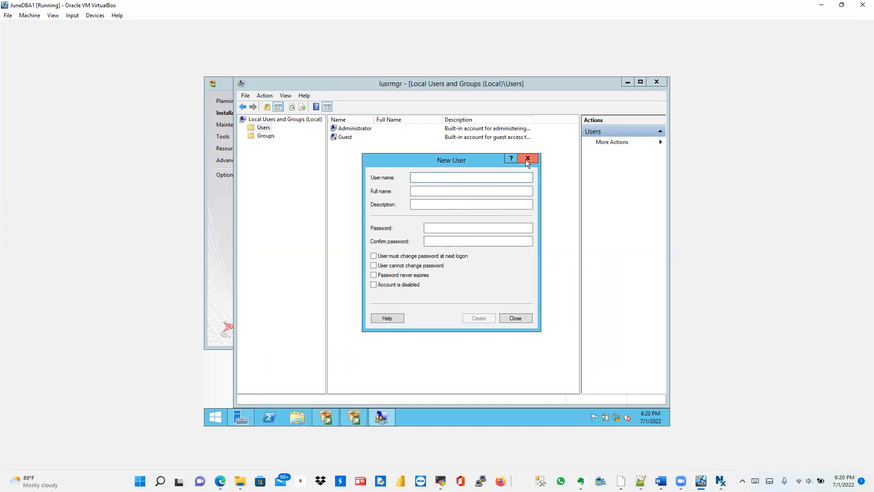
pyautogui.click(522, 319)
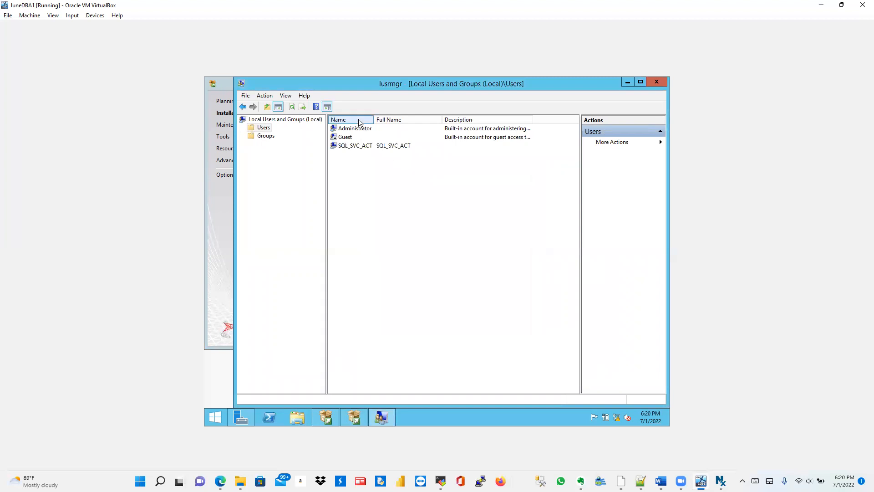
# Step: Set and confirm a new password for SQL_SVC_ACT, then dismiss the confirmation
pyautogui.rightClick(374, 147)
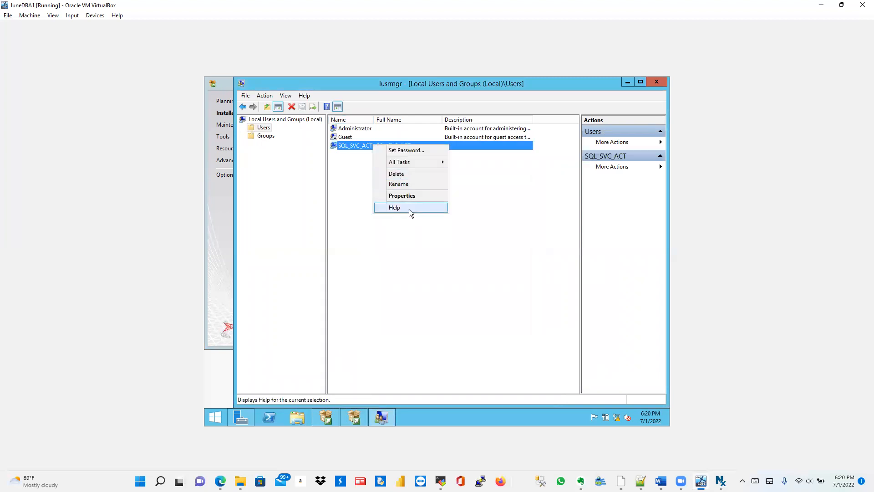
pyautogui.click(407, 151)
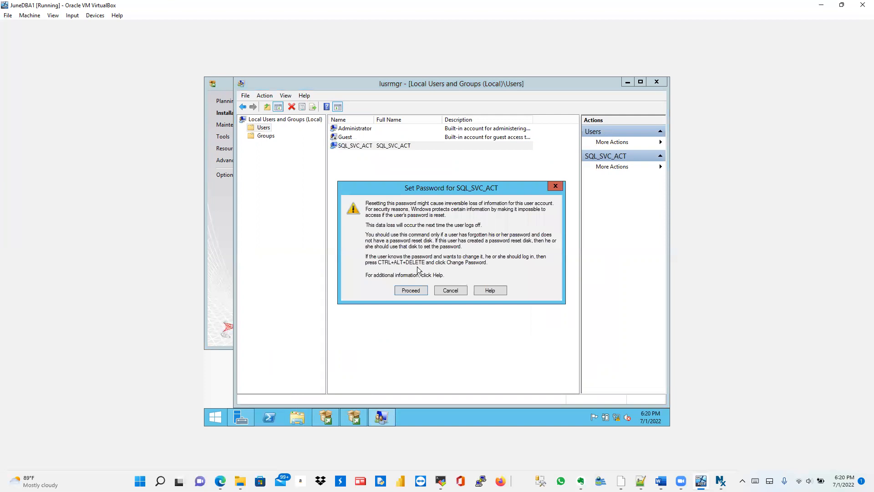
pyautogui.click(411, 291)
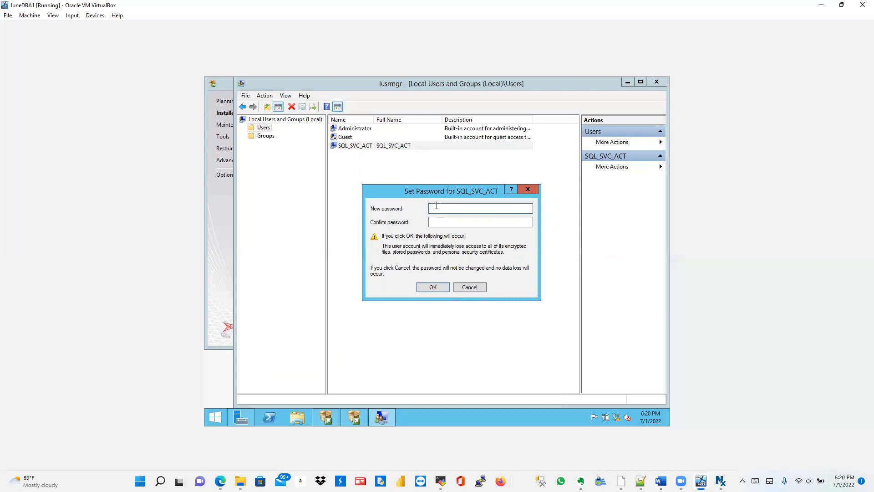
pyautogui.write('••••••••••')
pyautogui.press('Tab')
pyautogui.write('•••••••')
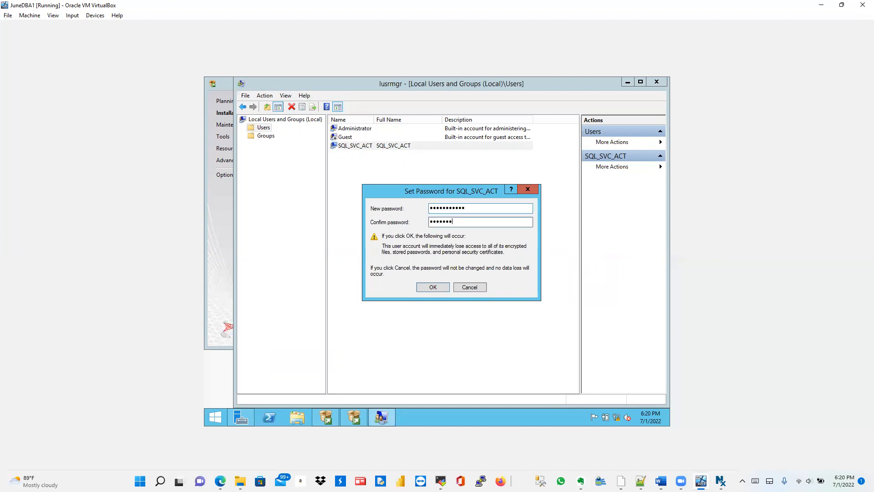
pyautogui.write('•••')
pyautogui.click(431, 288)
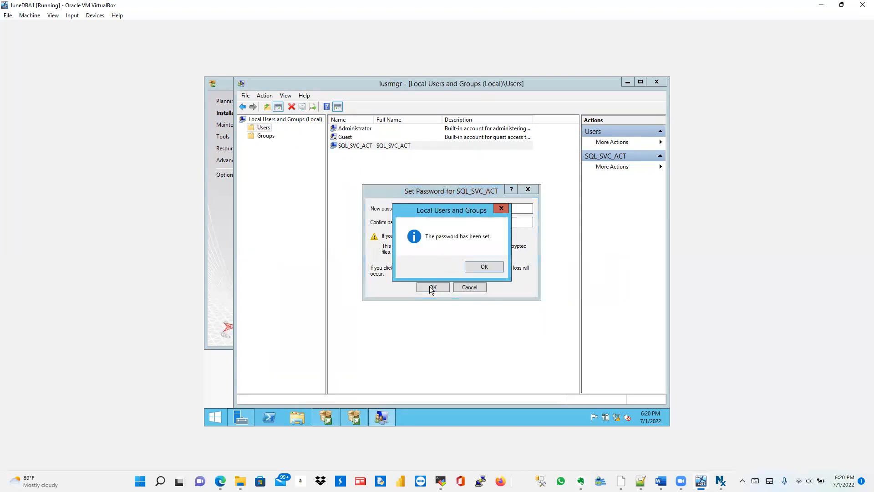
pyautogui.click(478, 268)
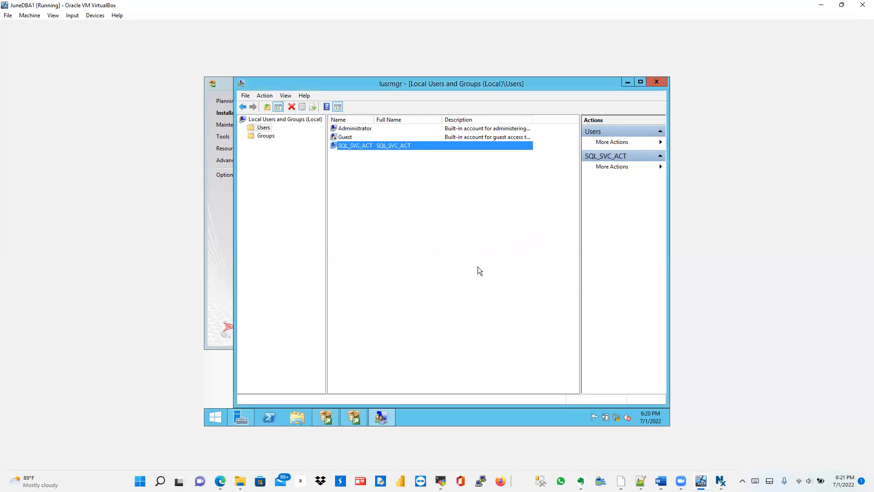
# Step: Start a new local user with no forced password change and a never-expiring password
pyautogui.rightClick(344, 163)
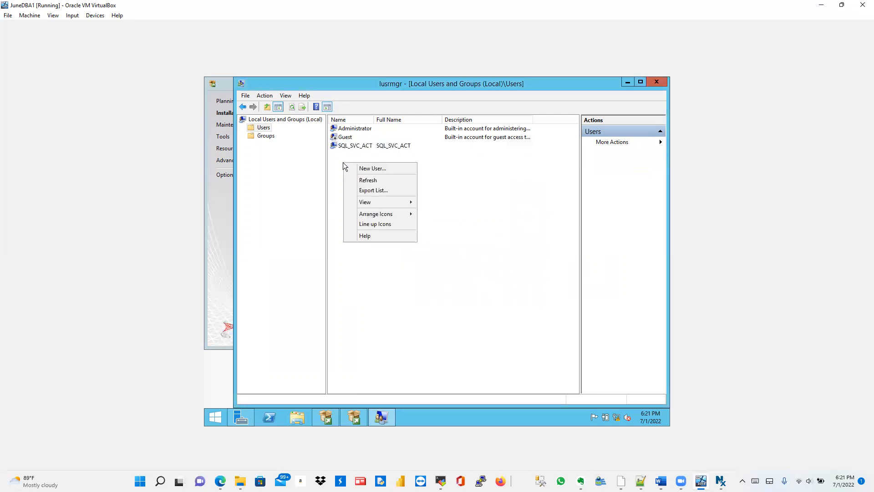
pyautogui.click(374, 169)
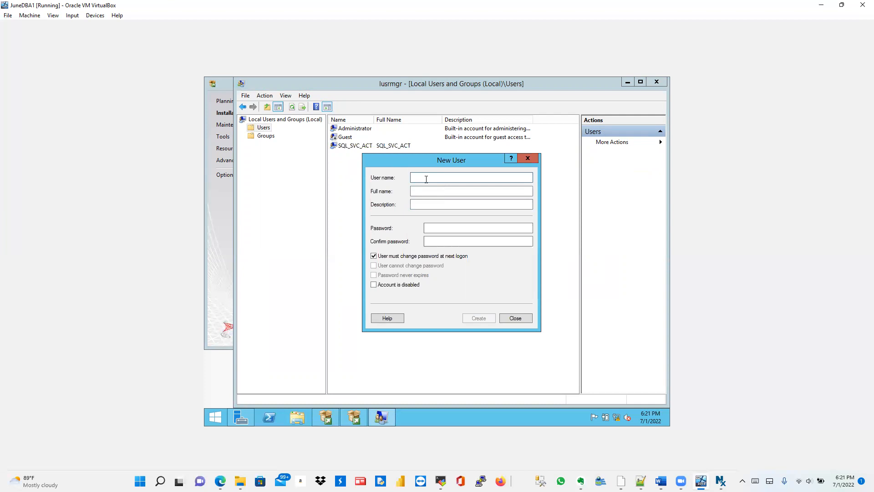
pyautogui.write('Cynthia')
pyautogui.click(374, 256)
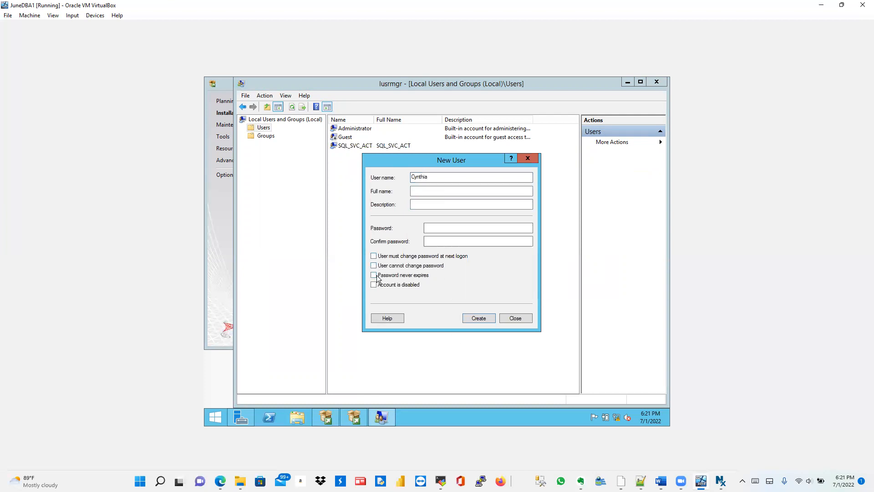
pyautogui.click(373, 275)
# Step: Enter and confirm the new user's password, then create the account
pyautogui.click(438, 228)
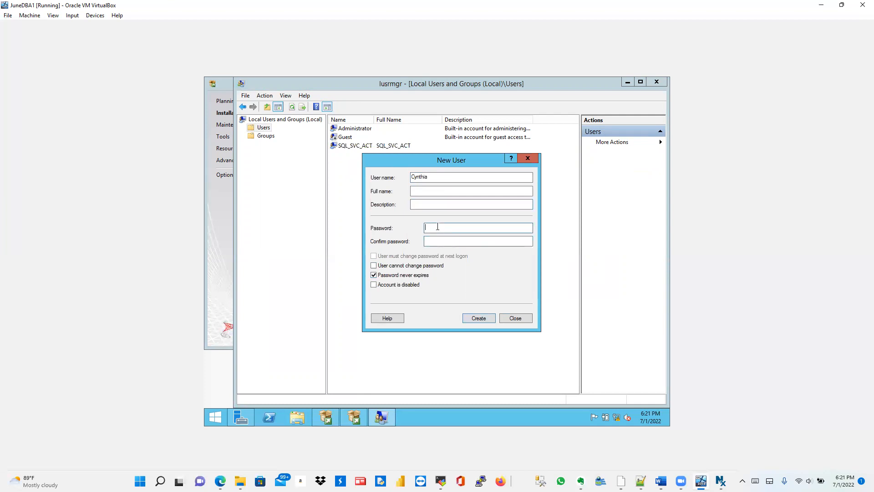
pyautogui.write('•••••••••••')
pyautogui.press('Tab')
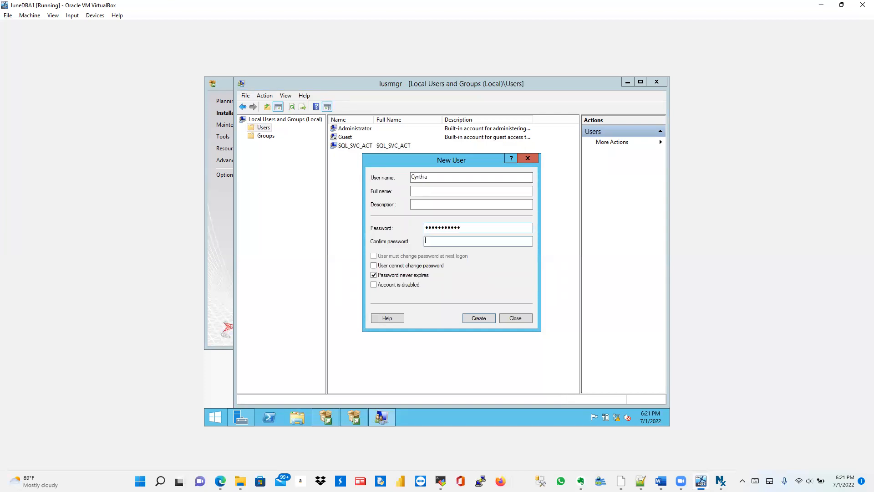
pyautogui.write('••••••••')
pyautogui.click(476, 317)
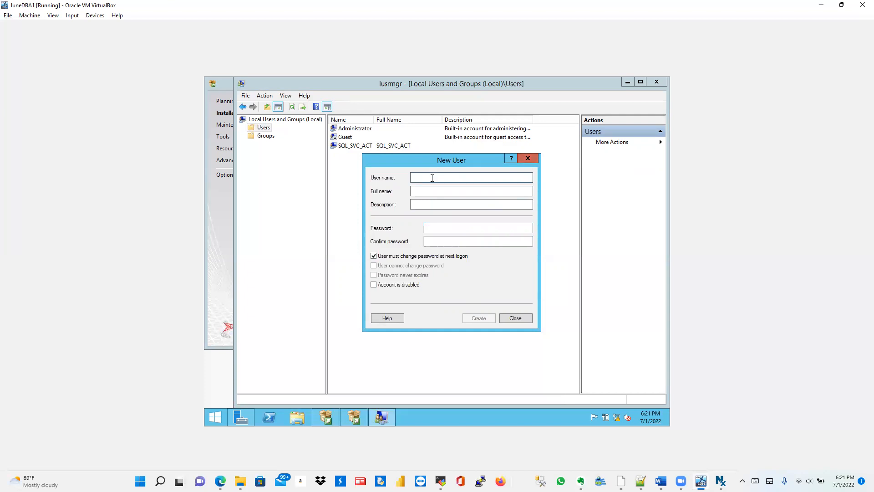
# Step: Create the second DBA user account with a confirmed password that never expires and no forced change
pyautogui.write('Michael')
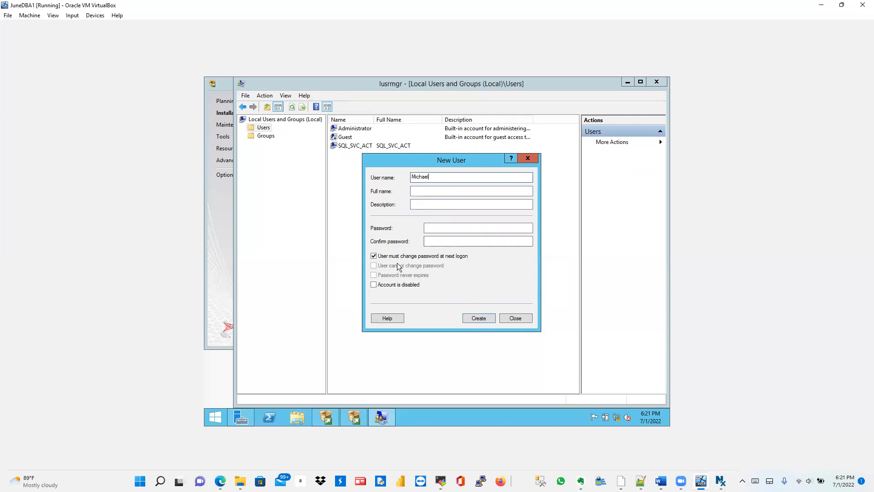
pyautogui.click(374, 256)
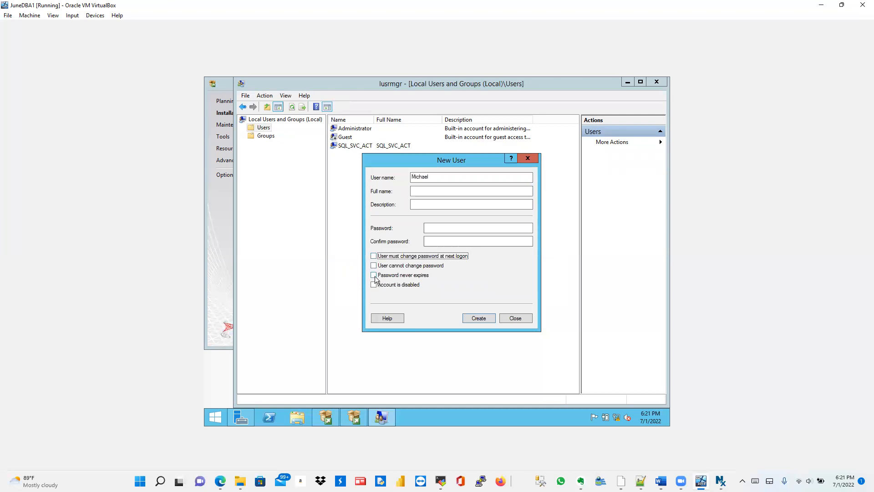
pyautogui.click(374, 275)
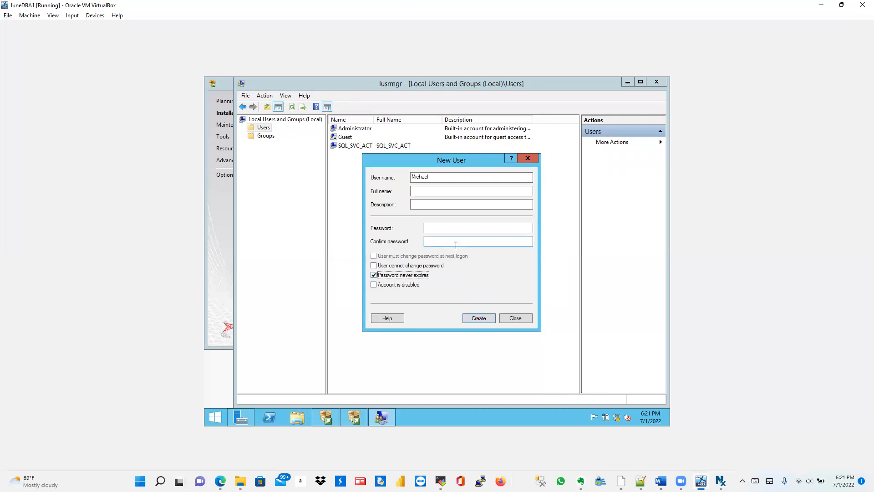
pyautogui.click(449, 228)
pyautogui.write('••••••••')
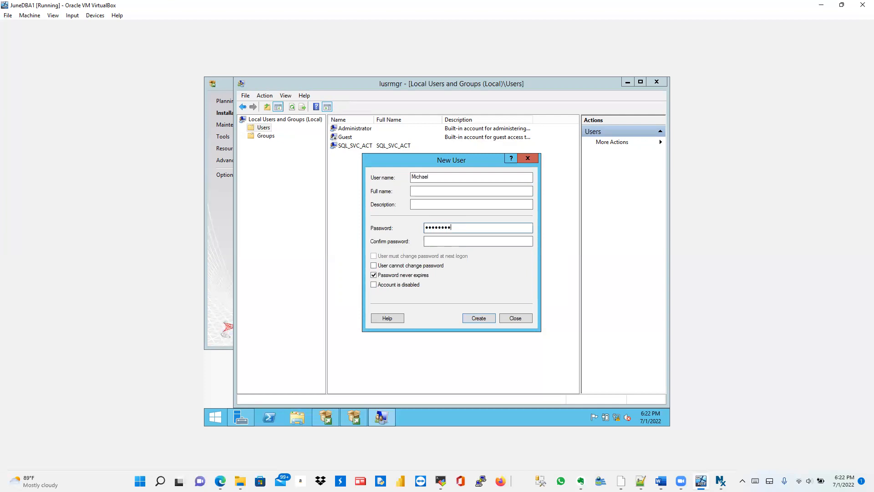
pyautogui.write('•••')
pyautogui.press('Tab')
pyautogui.write('•••••••••••')
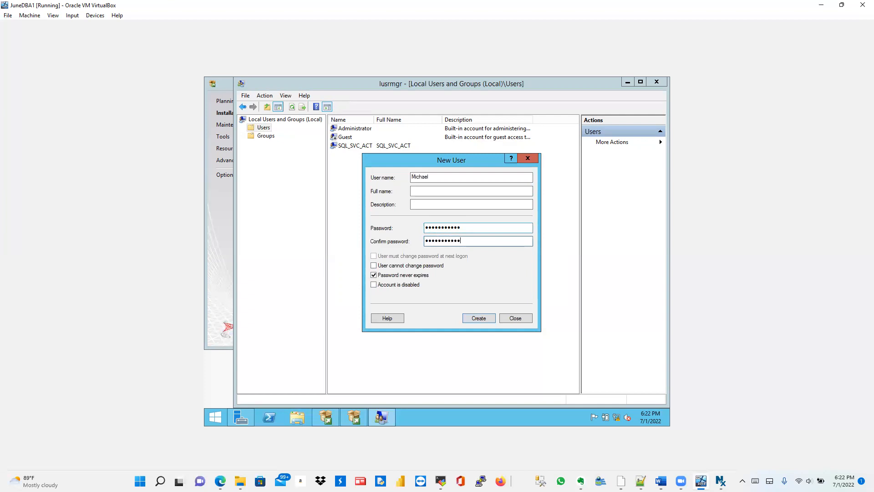
pyautogui.click(474, 317)
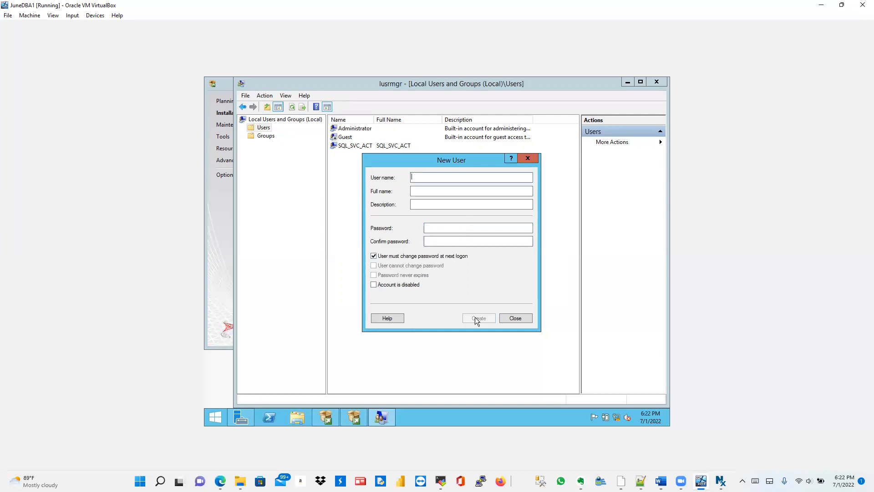
pyautogui.click(516, 318)
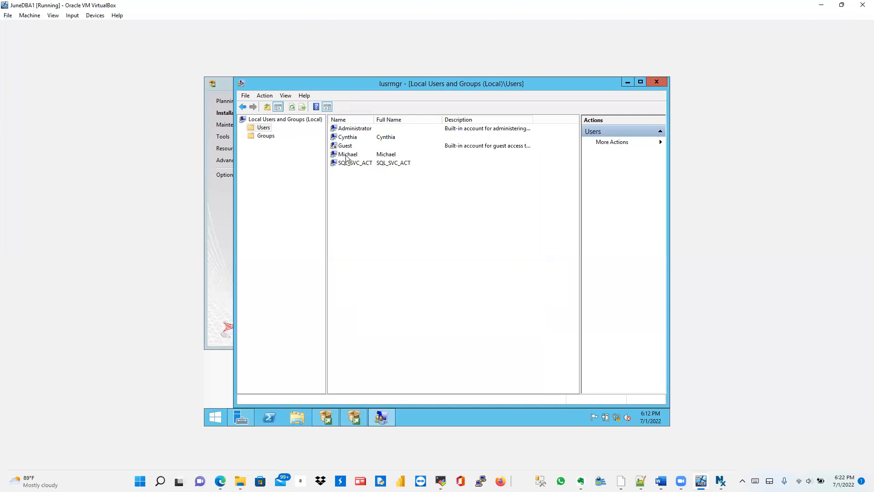
# Step: Start a new local group named DBA and add the first new user account as a member
pyautogui.click(268, 137)
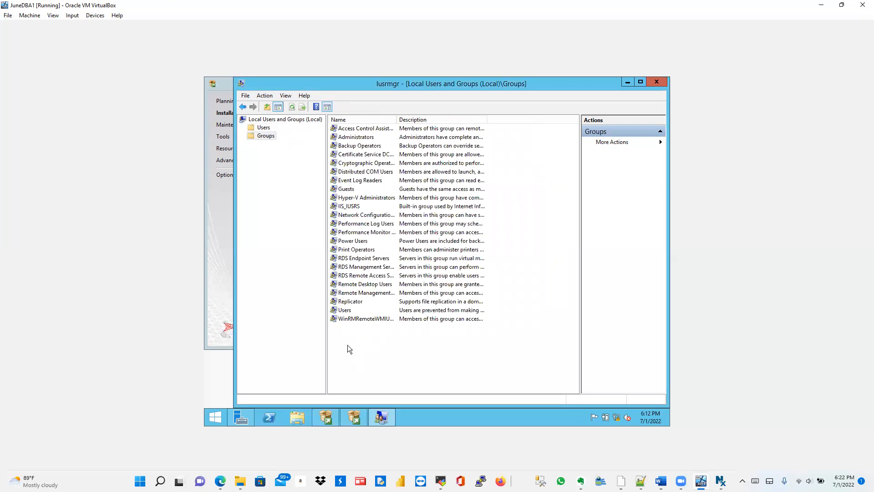
pyautogui.rightClick(345, 329)
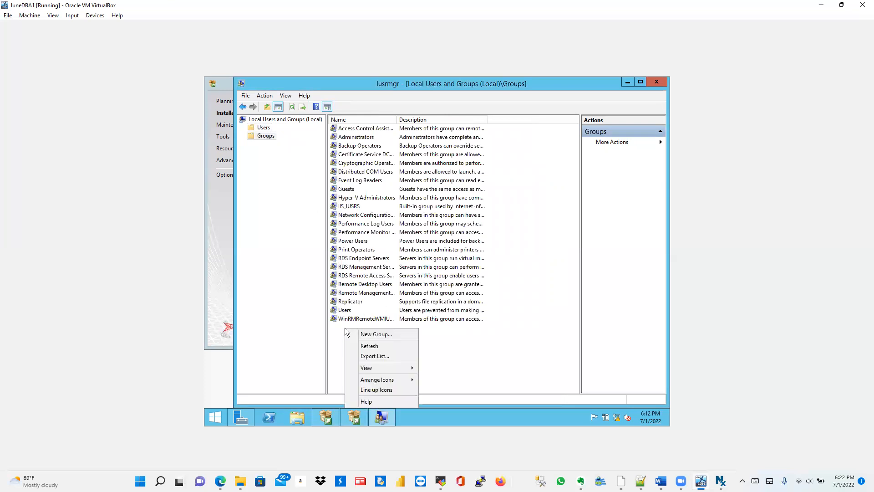
pyautogui.click(377, 337)
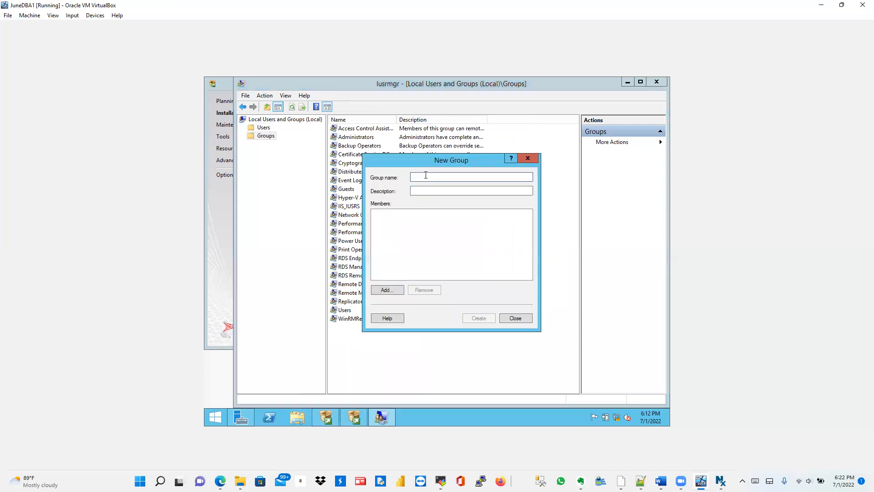
pyautogui.write('DBA')
pyautogui.click(442, 188)
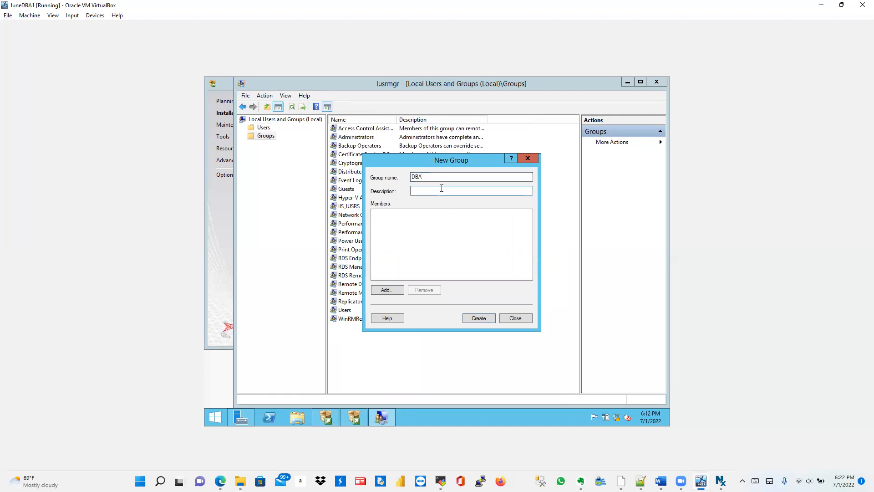
pyautogui.click(391, 288)
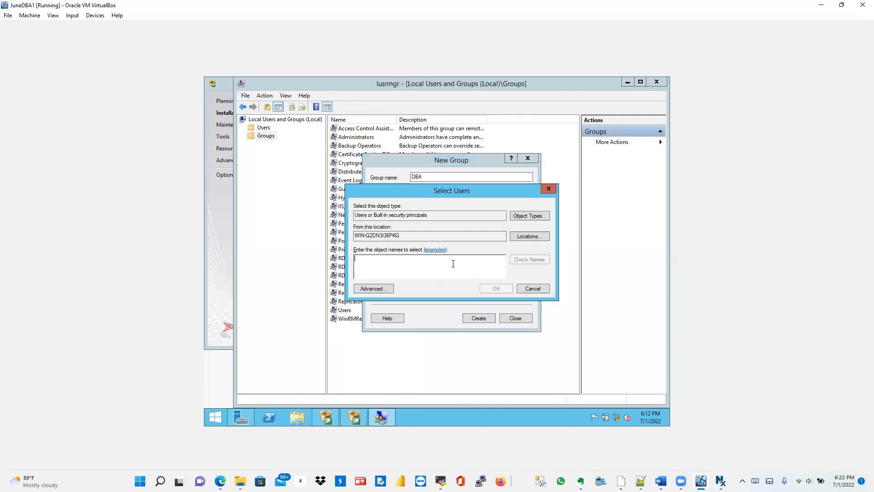
pyautogui.click(374, 288)
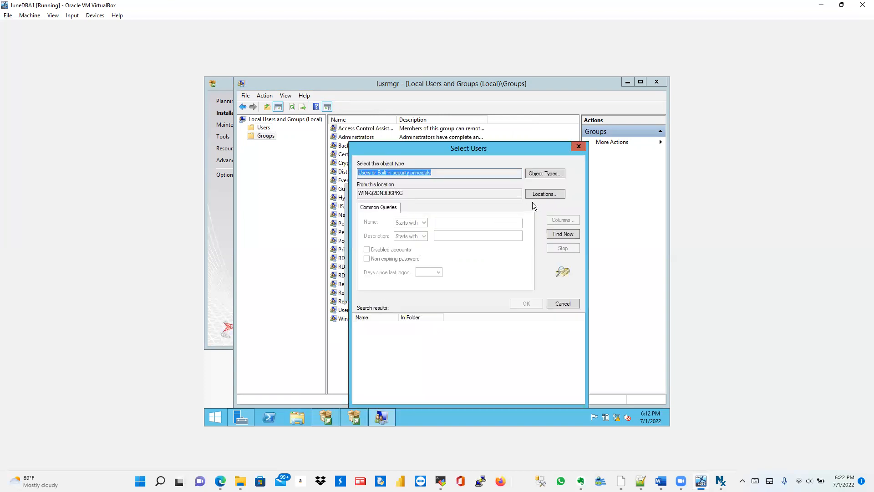
pyautogui.click(557, 233)
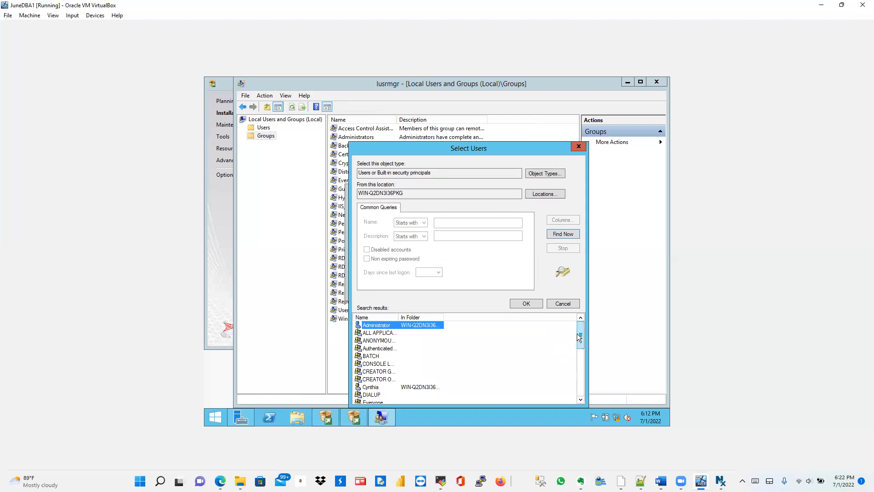
pyautogui.moveTo(580, 331); pyautogui.dragTo(578, 348)
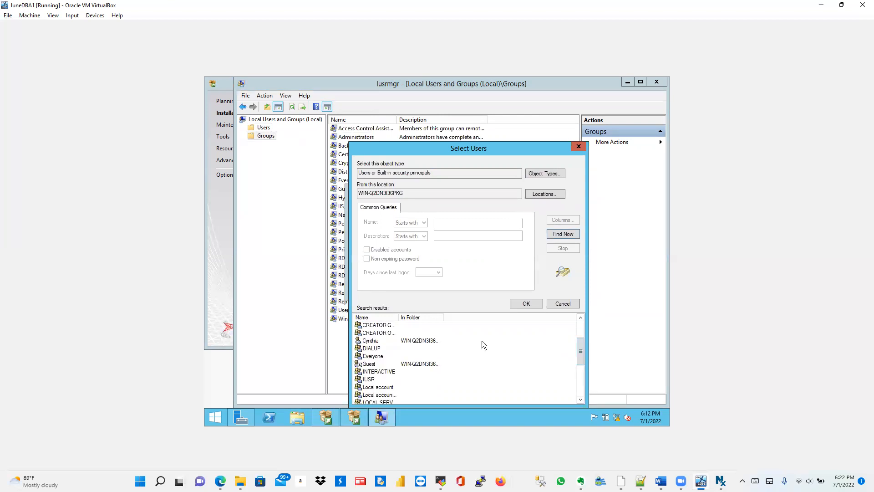
pyautogui.click(375, 341)
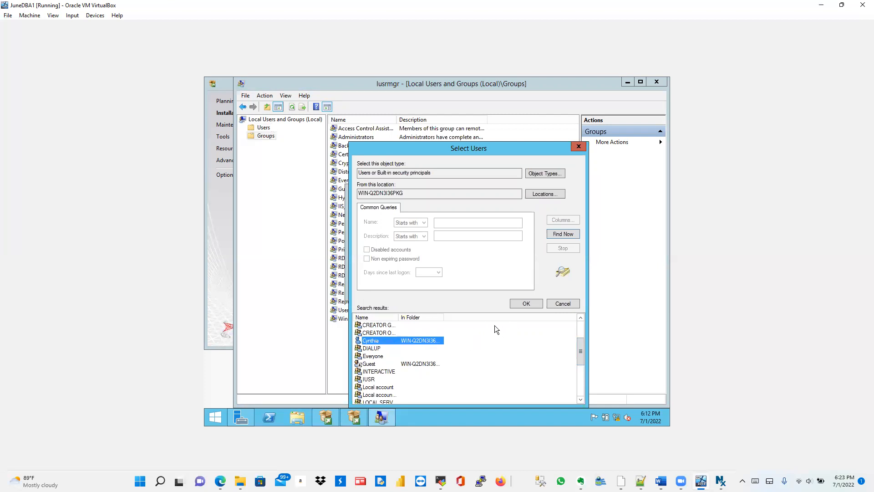
pyautogui.click(526, 303)
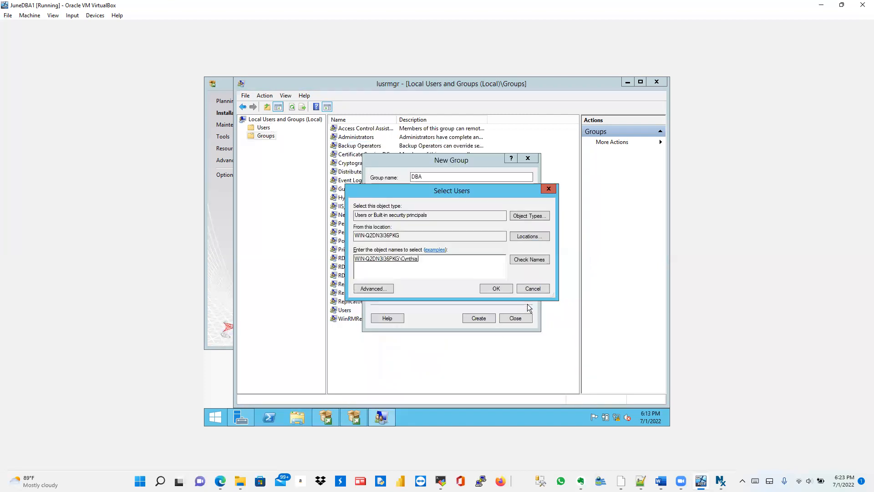
# Step: Add the second new user account to DBA, then create the group
pyautogui.click(385, 288)
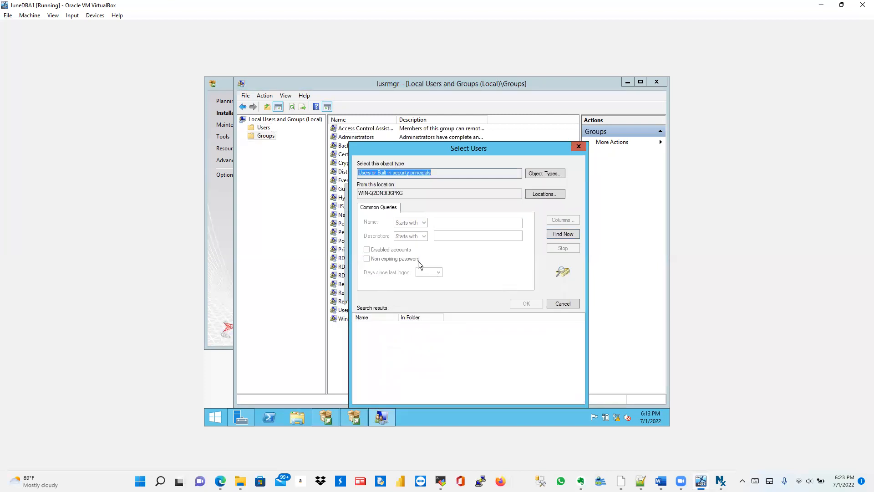
pyautogui.click(560, 234)
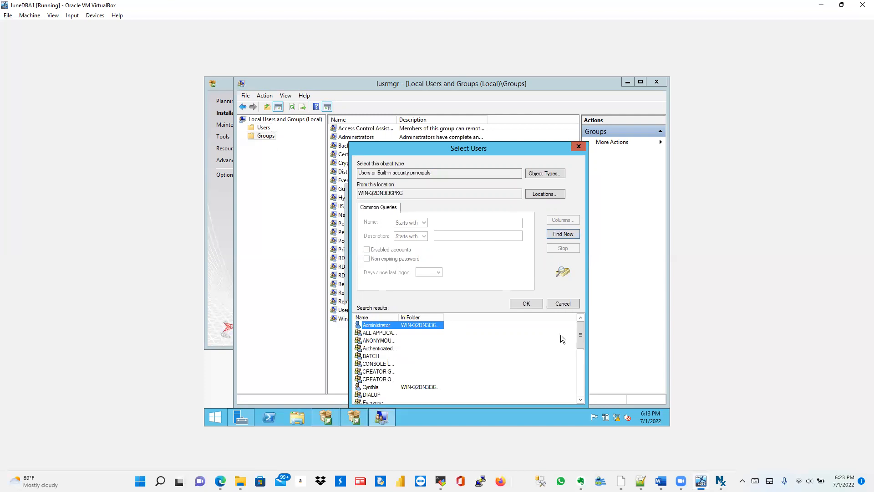
pyautogui.moveTo(580, 326); pyautogui.dragTo(580, 369)
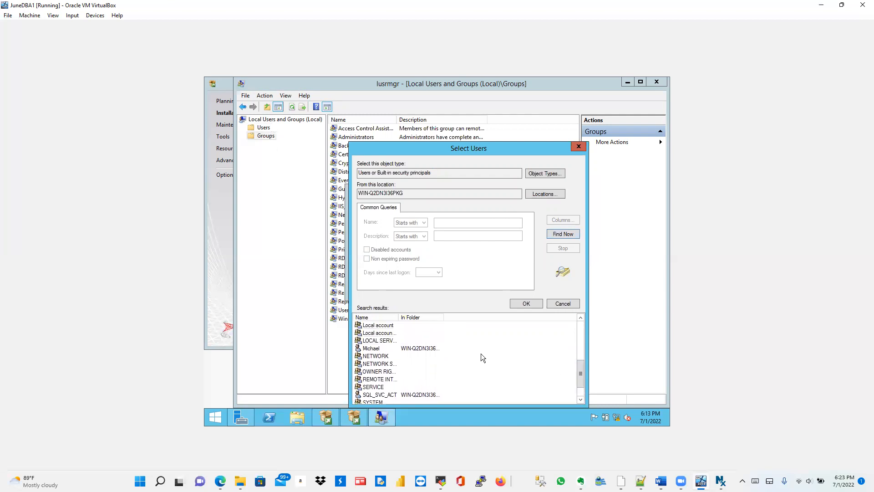
pyautogui.click(378, 348)
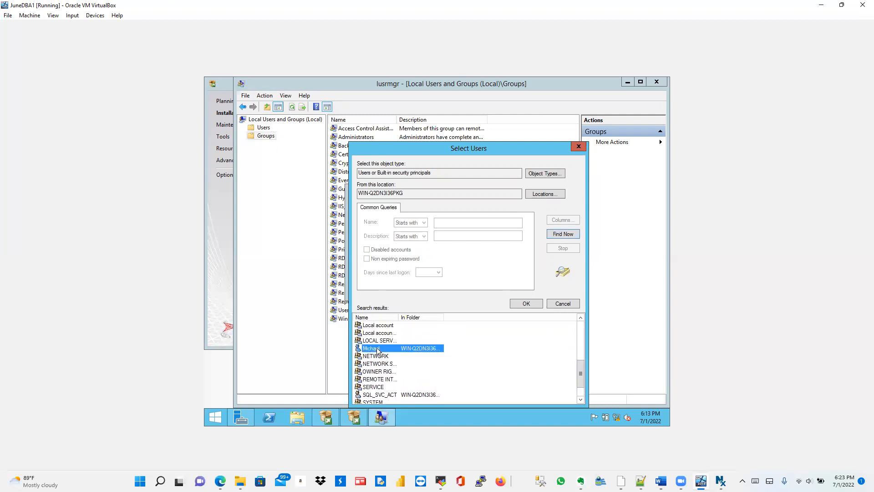
pyautogui.click(526, 303)
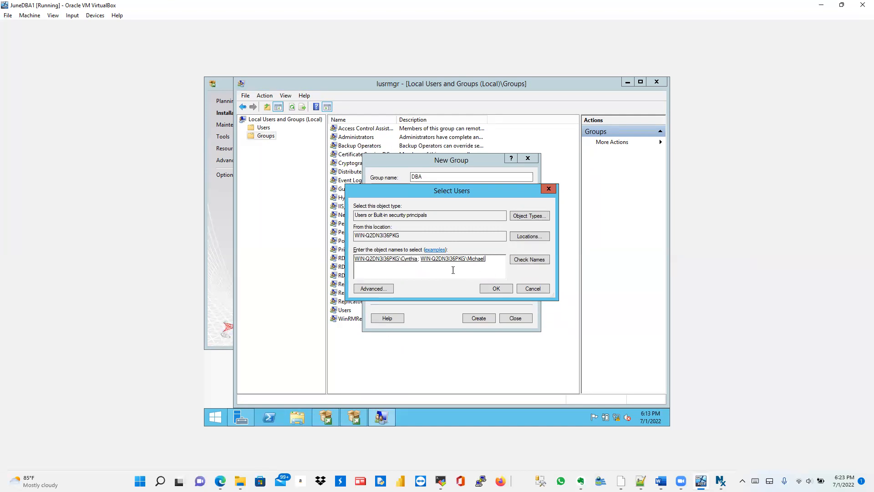
pyautogui.click(494, 289)
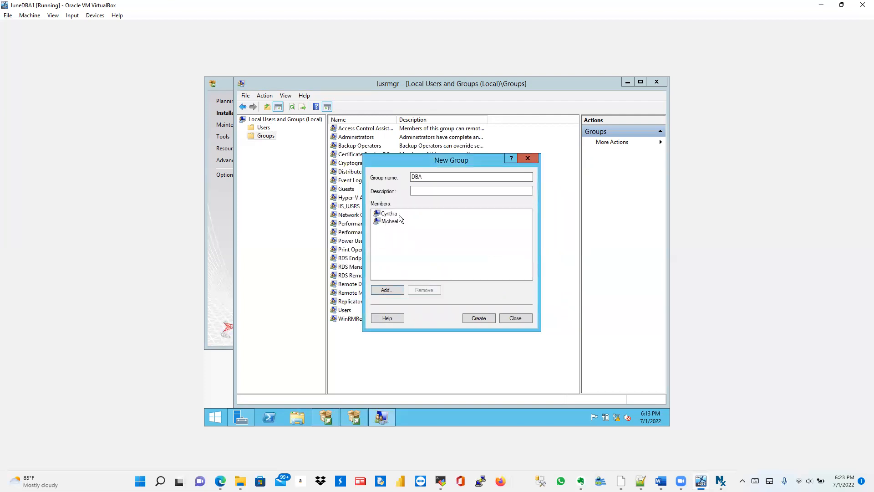
pyautogui.click(480, 318)
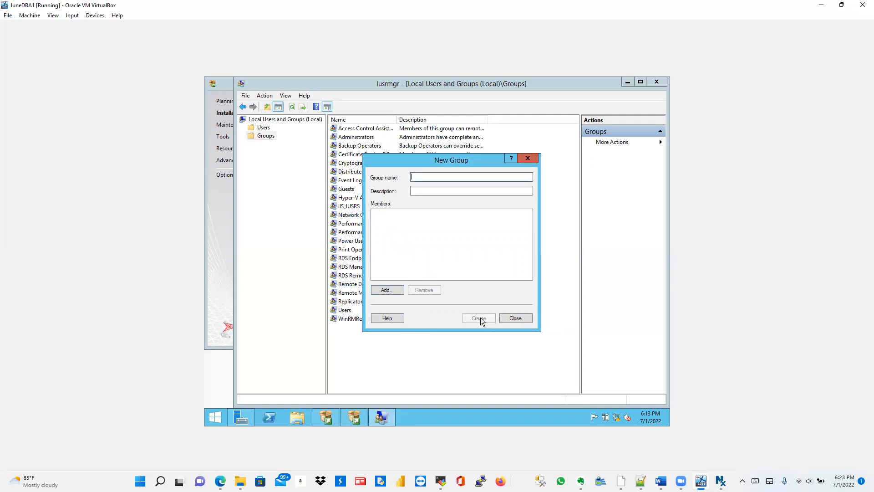
pyautogui.click(509, 317)
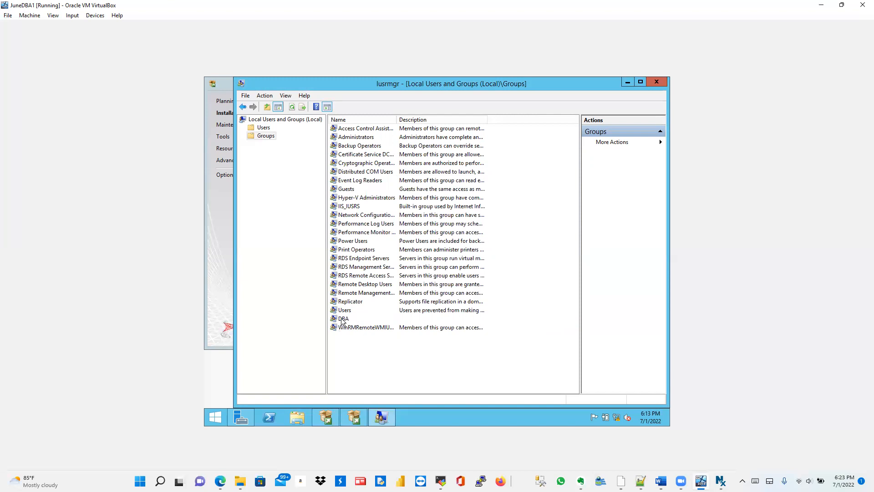
# Step: Open the Administrators group properties and try adding the SQL account by typed name, which isn't found
pyautogui.click(354, 138)
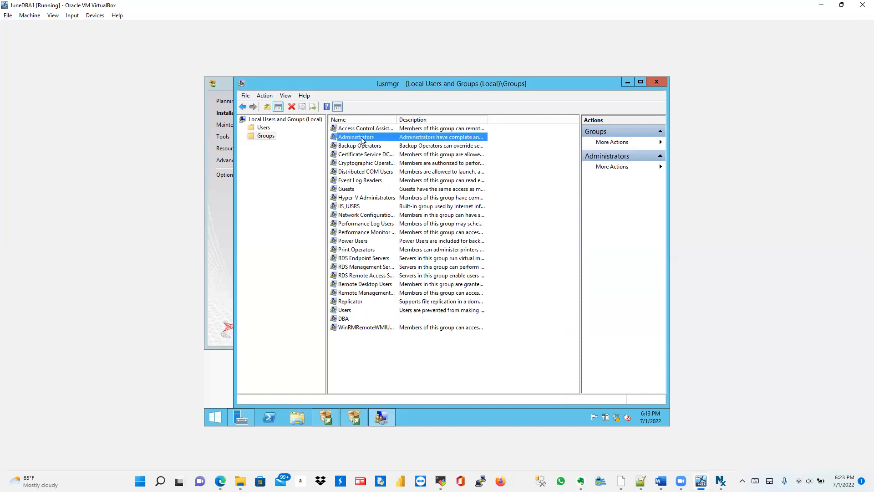
pyautogui.rightClick(362, 140)
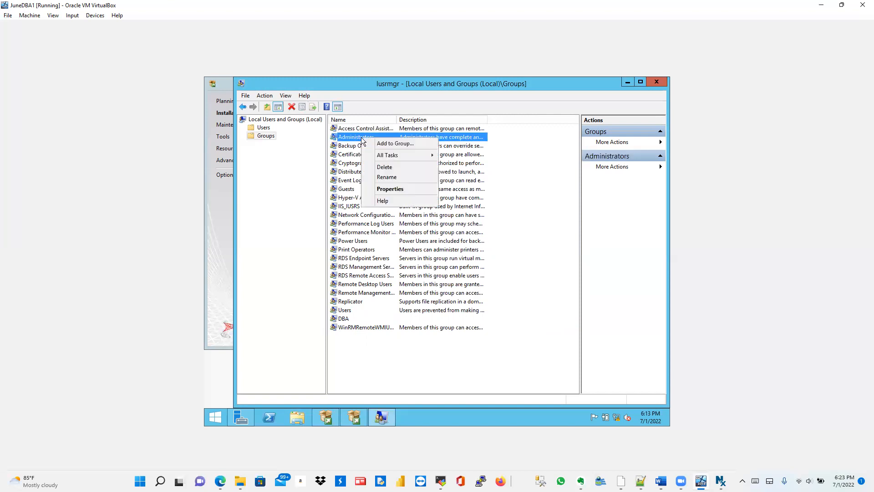
pyautogui.click(391, 143)
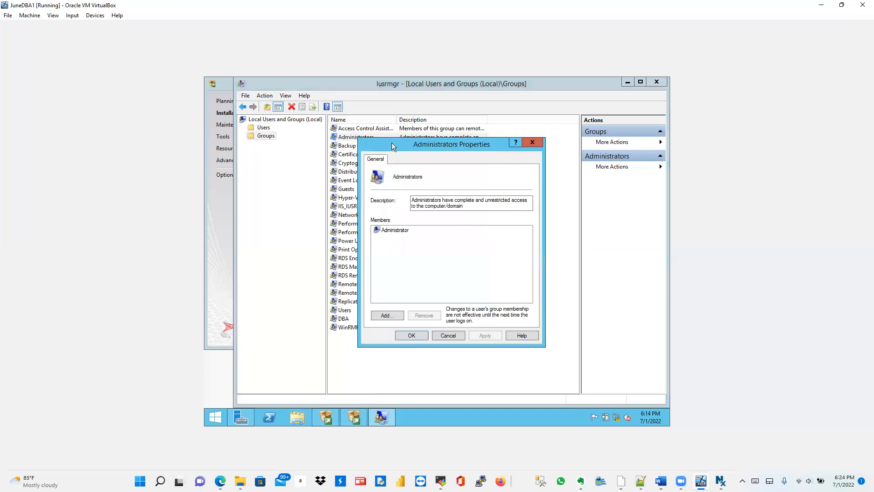
pyautogui.click(387, 315)
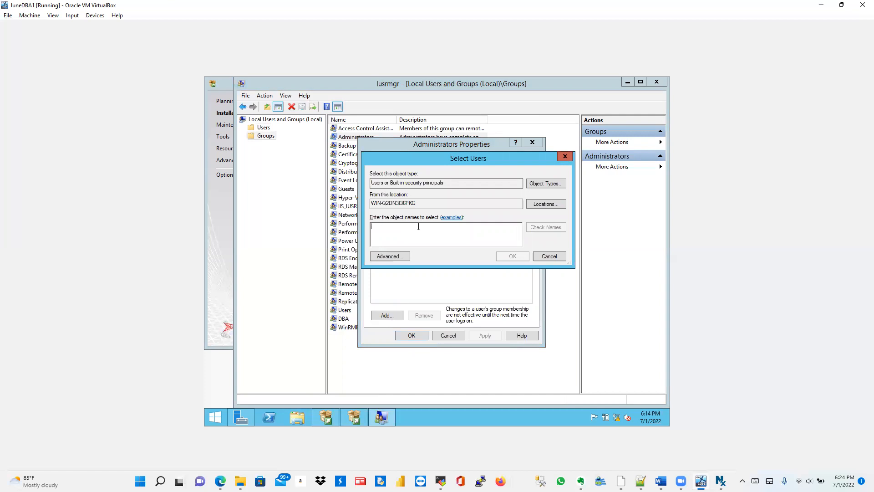
pyautogui.write('SVC')
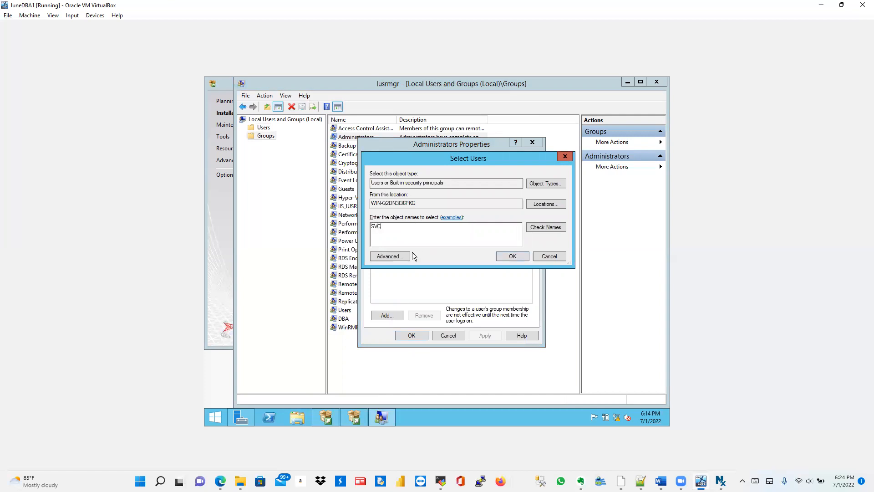
pyautogui.press('BackSpace')
pyautogui.press('BackSpace')
pyautogui.press('BackSpace')
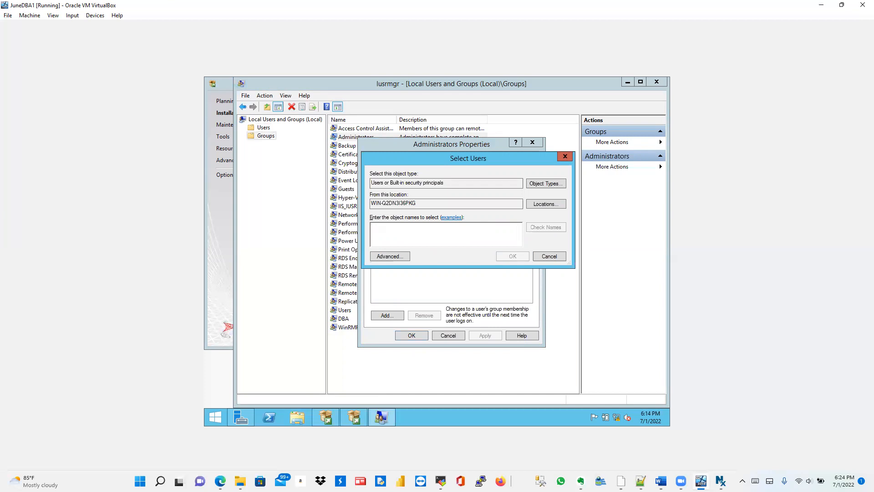
pyautogui.write('SQL')
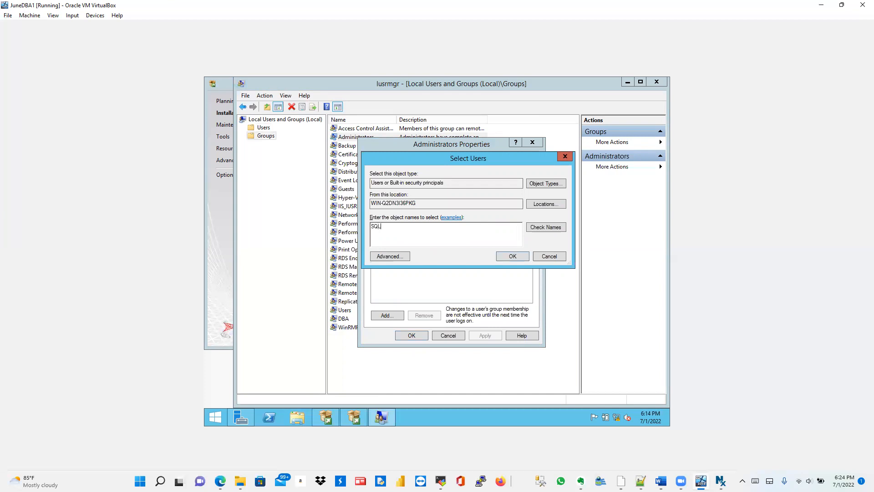
pyautogui.click(539, 227)
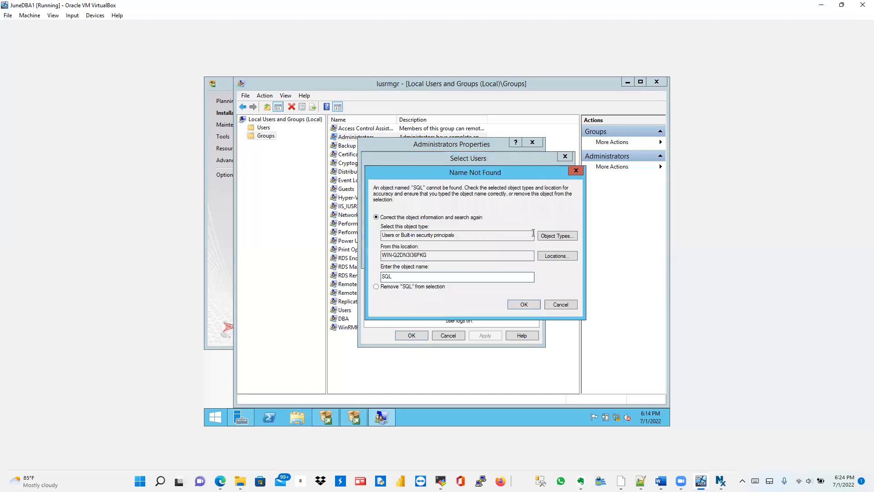
pyautogui.click(556, 302)
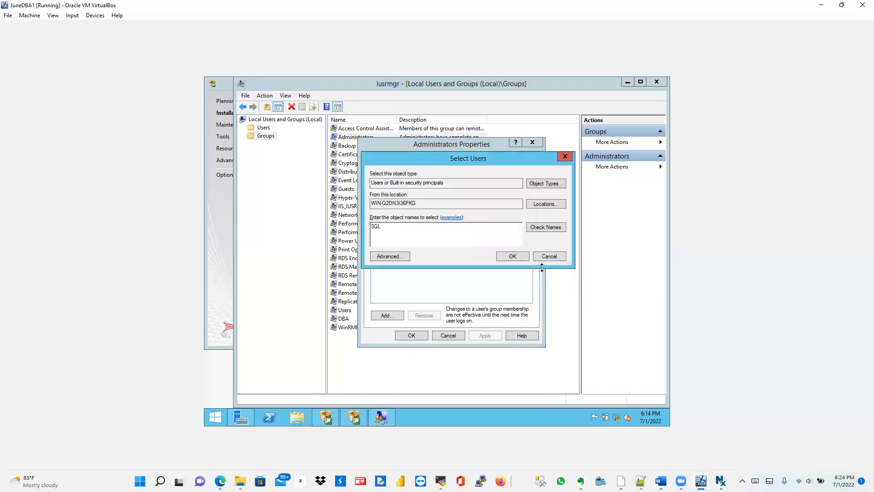
# Step: Find and select SQL_SVC_ACT, remove the invalid 'SQL' entry, and save it as an Administrators member
pyautogui.click(398, 254)
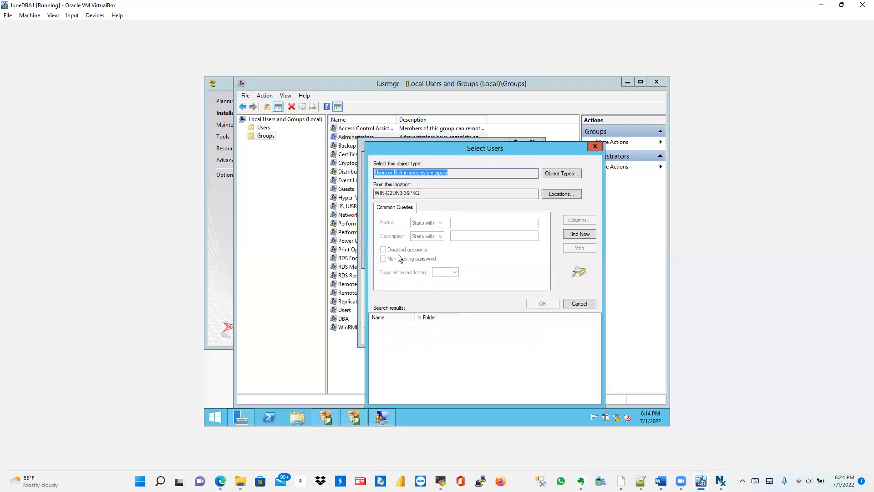
pyautogui.click(570, 236)
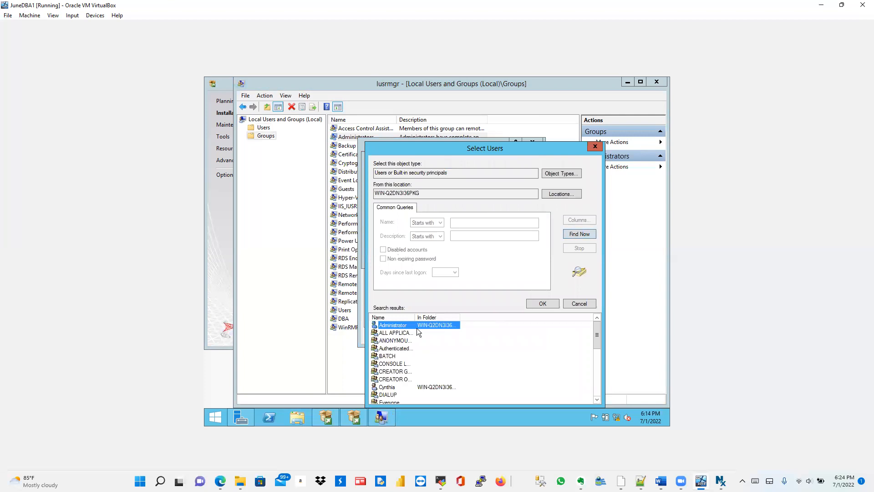
pyautogui.moveTo(596, 338); pyautogui.dragTo(596, 378)
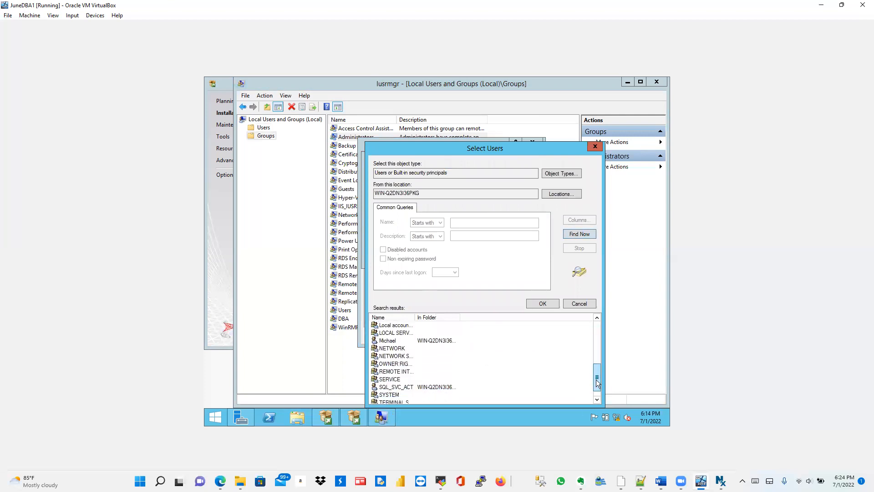
pyautogui.click(432, 386)
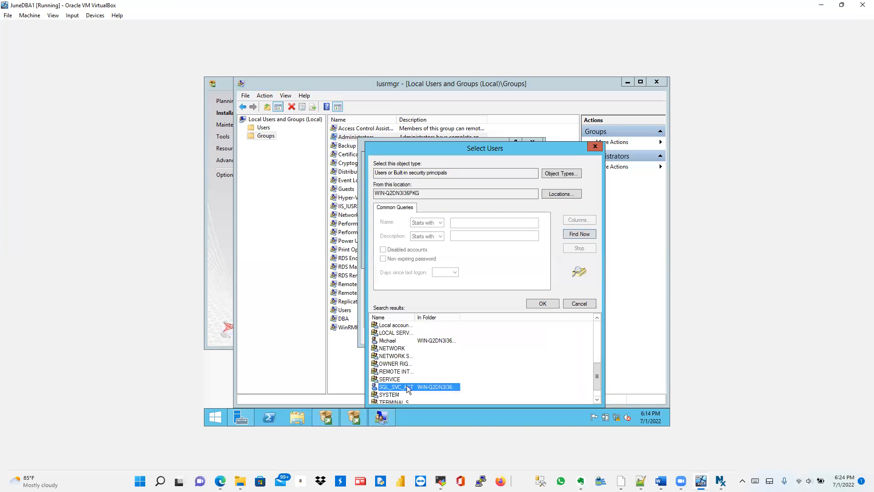
pyautogui.click(546, 303)
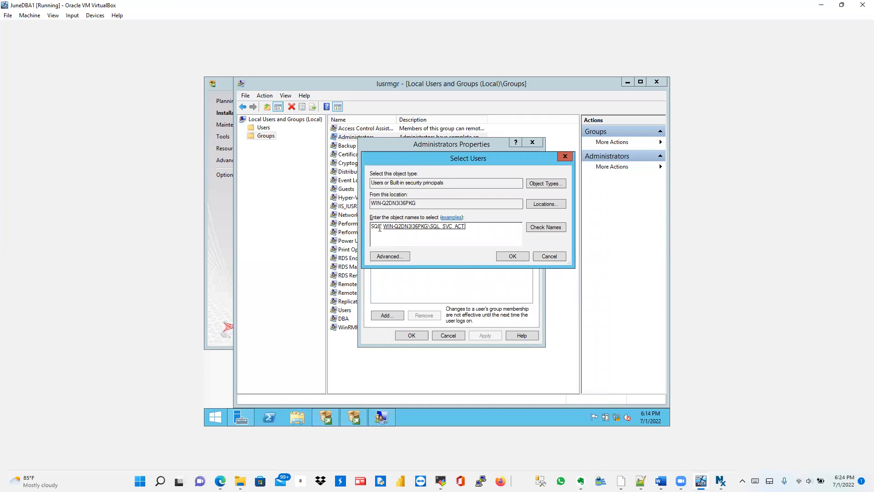
pyautogui.press('BackSpace')
pyautogui.press('BackSpace')
pyautogui.press('BackSpace')
pyautogui.press('BackSpace')
pyautogui.press('BackSpace')
pyautogui.click(511, 255)
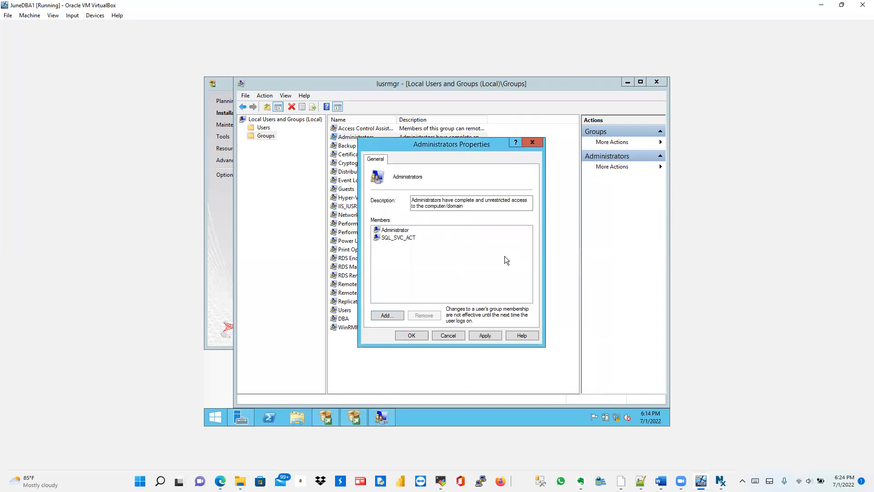
pyautogui.click(412, 335)
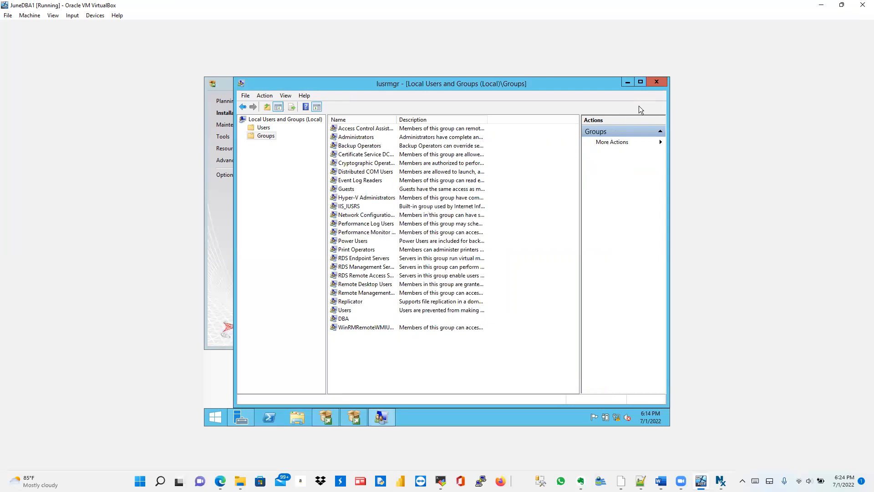
# Step: Minimize Local Users and Groups, review the Setup Support Rules details, and continue to Product Key
pyautogui.click(627, 83)
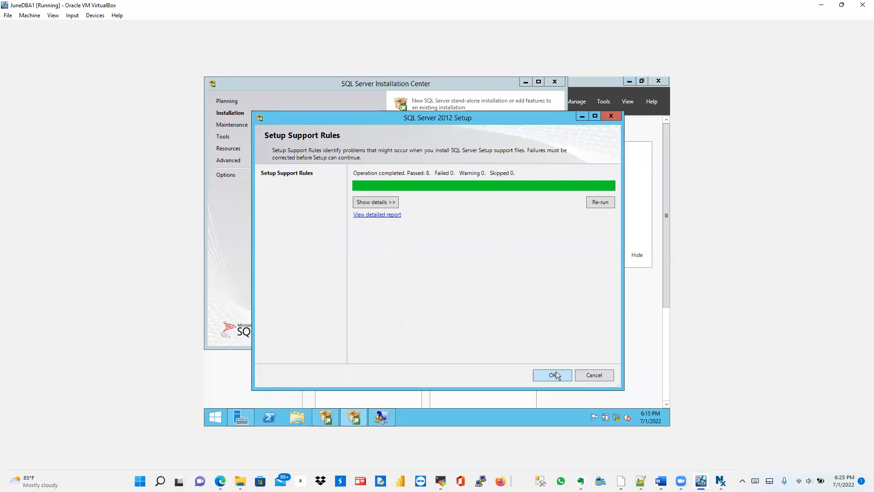
pyautogui.click(383, 206)
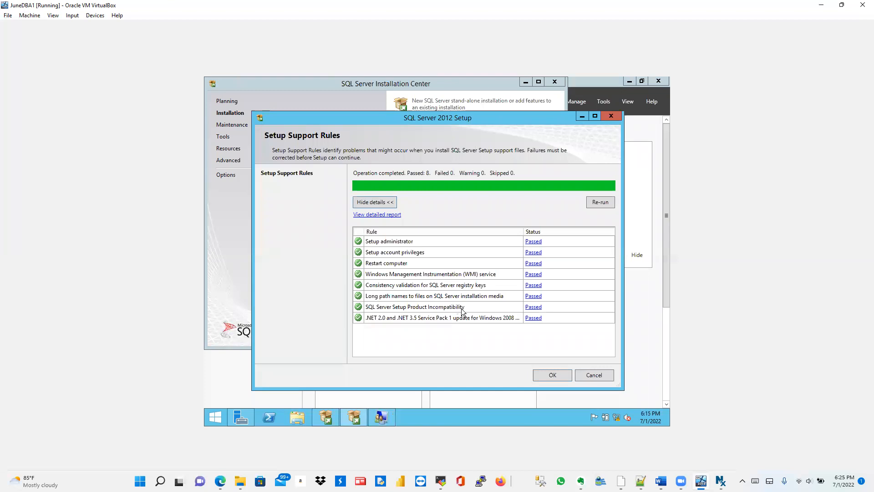
pyautogui.click(553, 374)
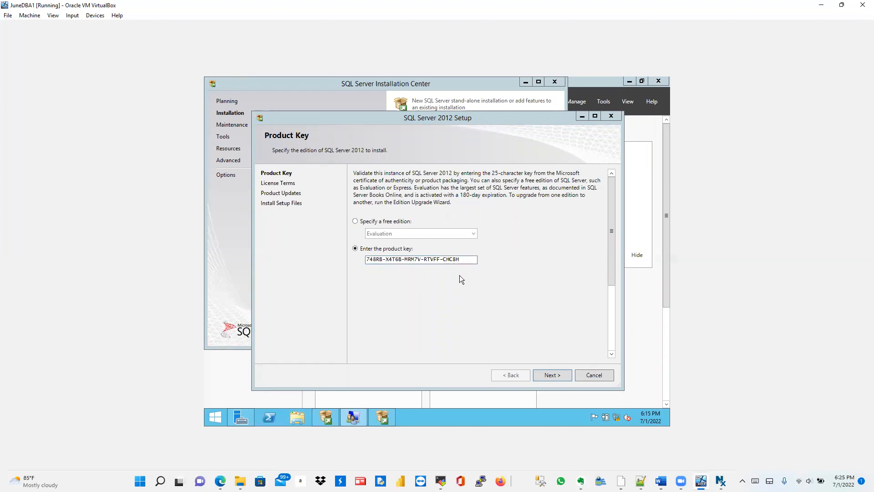
# Step: Proceed with the entered product key, accept the SQL Server 2012 license terms, and continue
pyautogui.click(456, 261)
pyautogui.moveTo(459, 259); pyautogui.dragTo(366, 257)
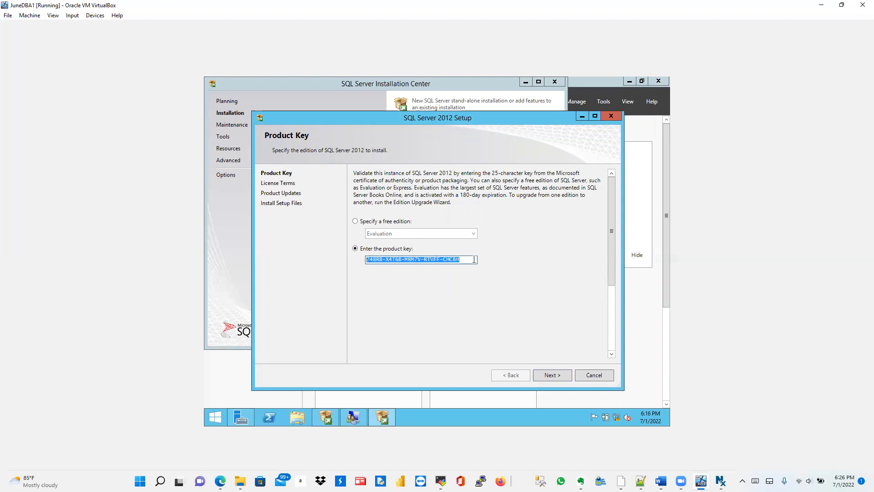
pyautogui.click(549, 375)
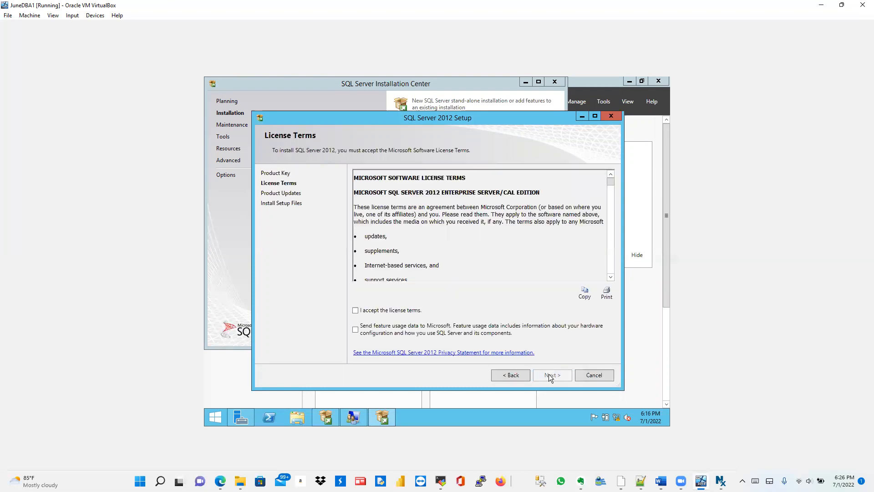
pyautogui.click(355, 310)
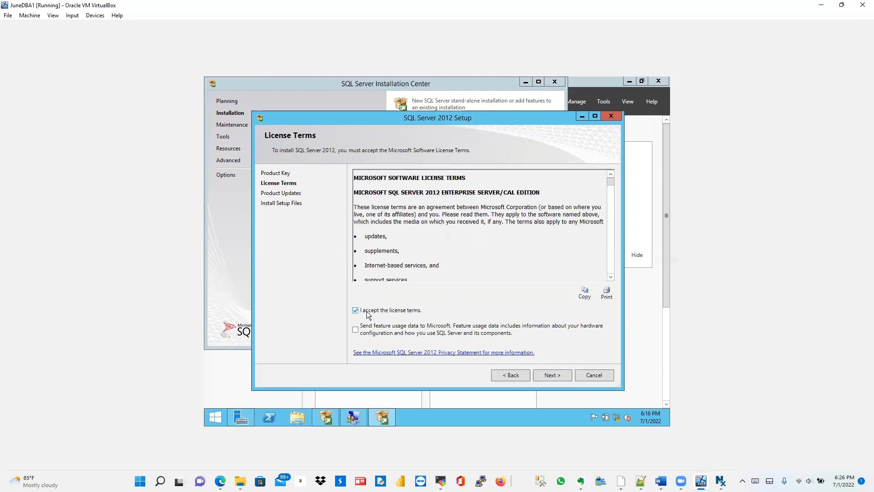
pyautogui.click(547, 374)
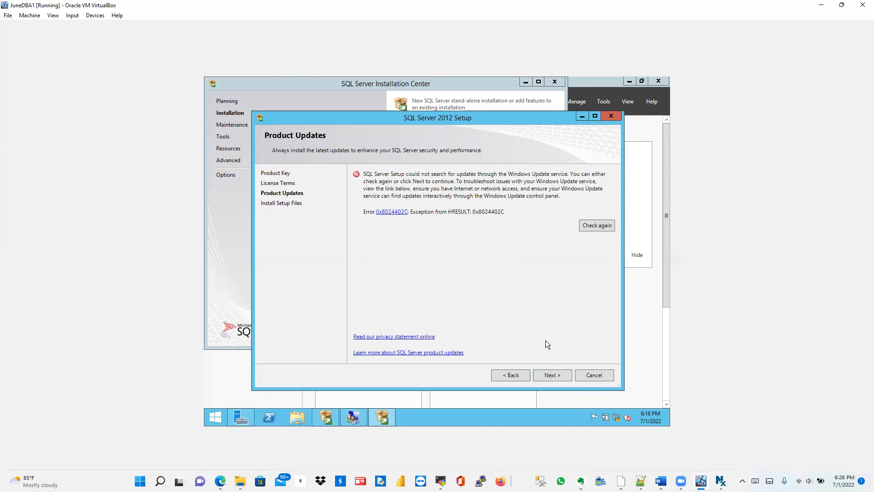
# Step: Skip the failed update check, install setup files, and pass the support rules to Setup Role
pyautogui.click(550, 373)
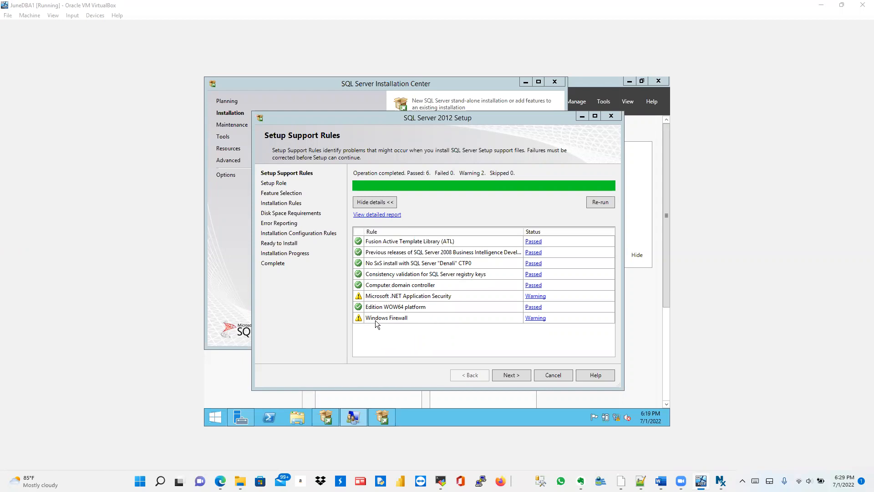
pyautogui.click(511, 372)
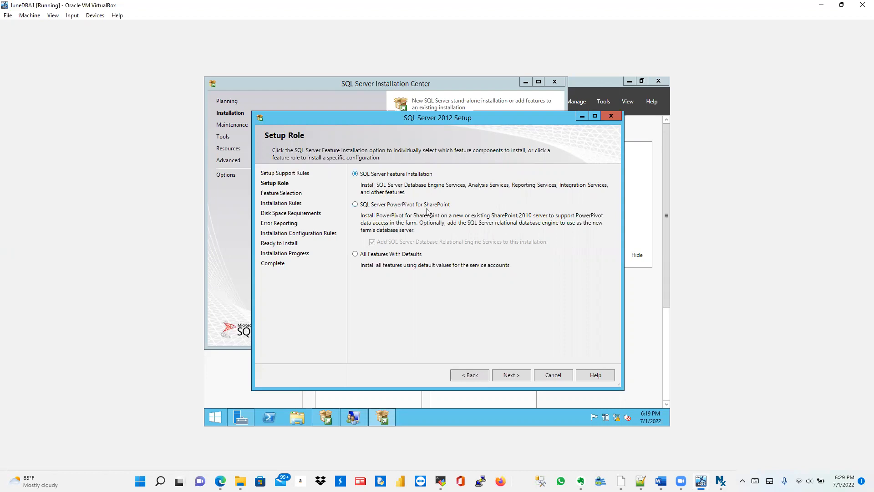
# Step: Keep SQL Server Feature Installation and tick Database Engine Services on Feature Selection
pyautogui.click(511, 373)
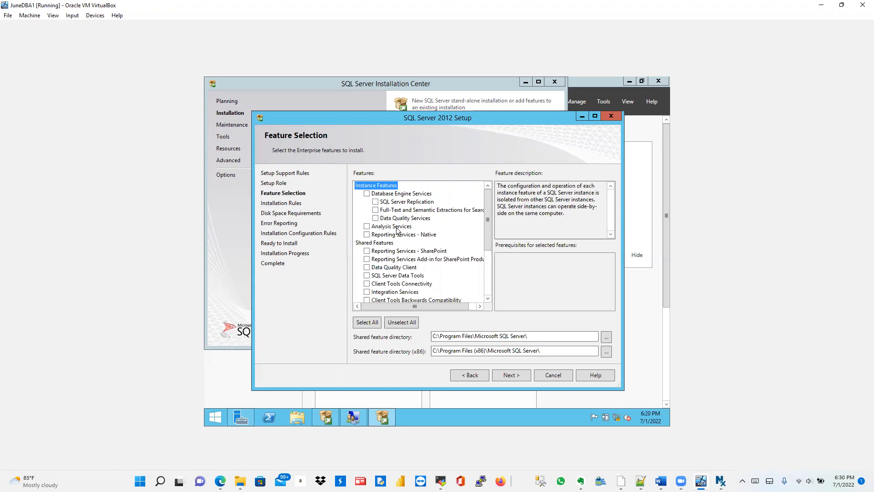
pyautogui.click(367, 194)
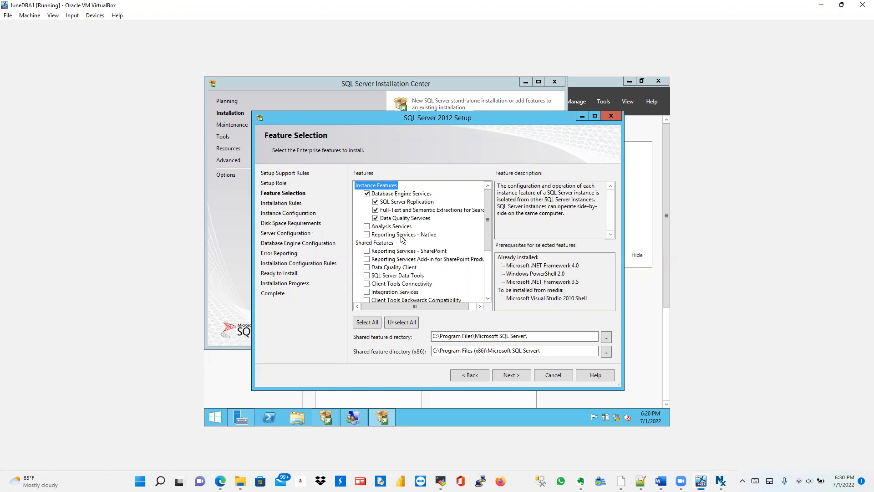
# Step: Tick Data Quality Client in the Features list and leave SQL Server Data Tools unchecked
pyautogui.moveTo(488, 223); pyautogui.dragTo(490, 260)
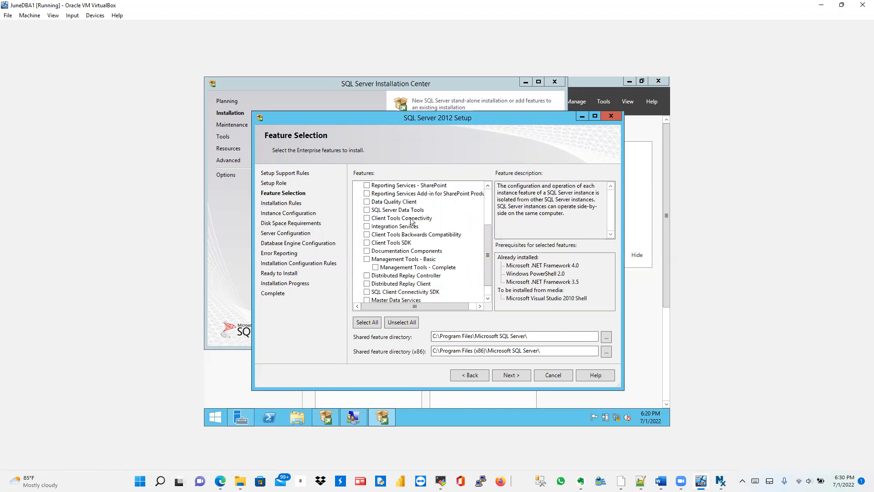
pyautogui.click(367, 202)
pyautogui.click(367, 210)
pyautogui.click(368, 211)
# Step: Browse in File Explorer to C:\Program Files\Microsoft SQL Server, which holds the 110 folder
pyautogui.click(300, 418)
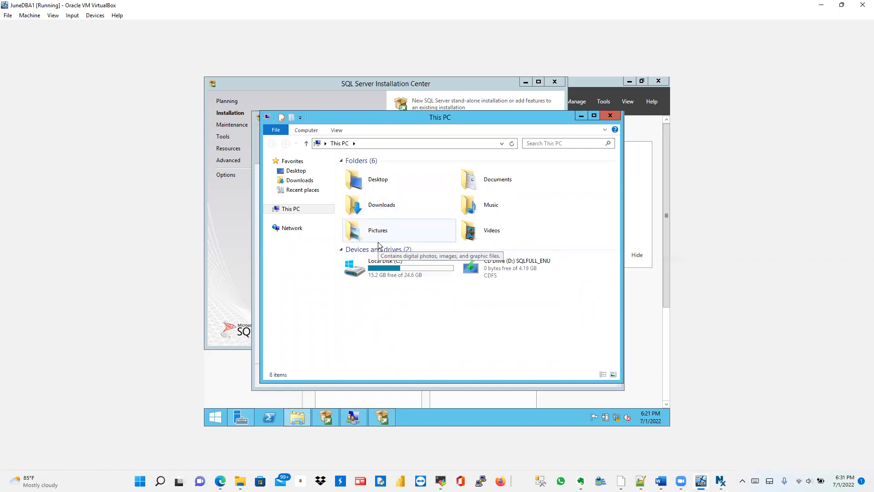
pyautogui.click(385, 271)
pyautogui.doubleClick(385, 270)
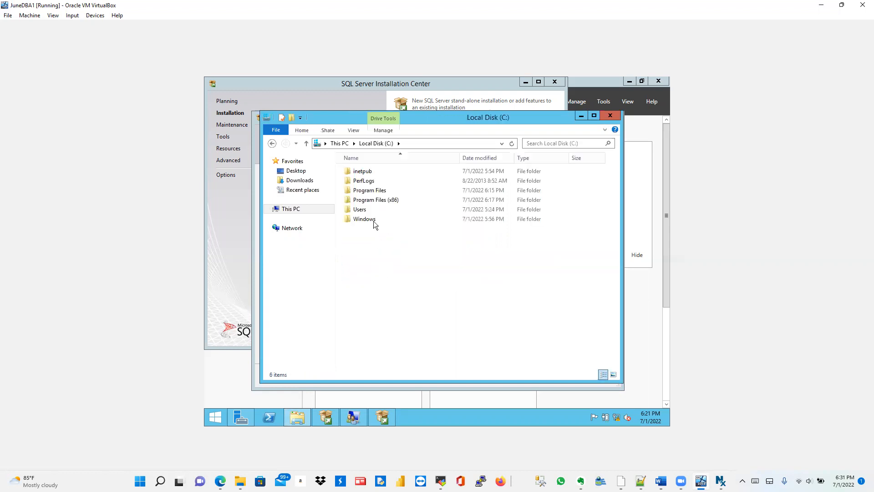
pyautogui.doubleClick(367, 191)
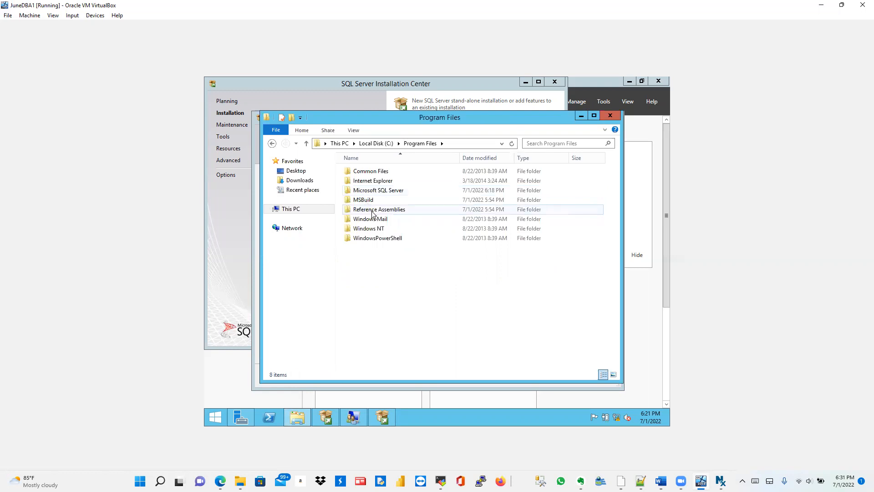
pyautogui.doubleClick(366, 191)
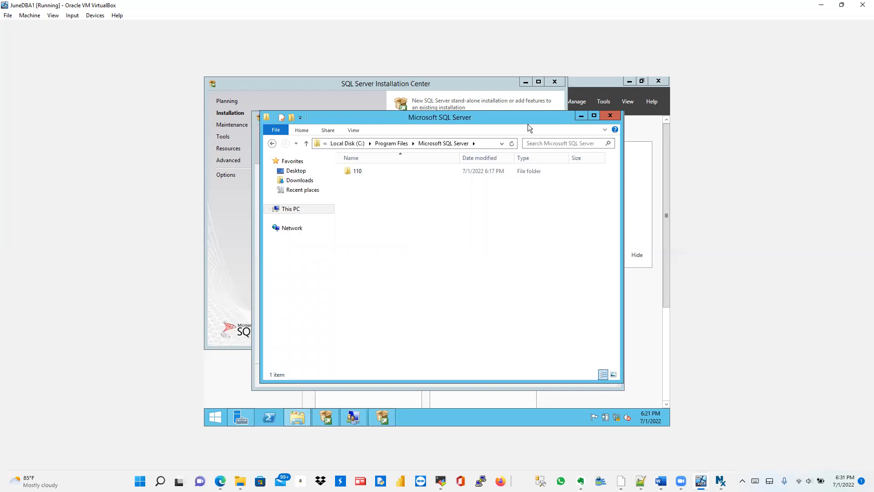
# Step: Tick Documentation Components, Management Tools Basic and Complete, and SQL Client Connectivity SDK
pyautogui.click(581, 117)
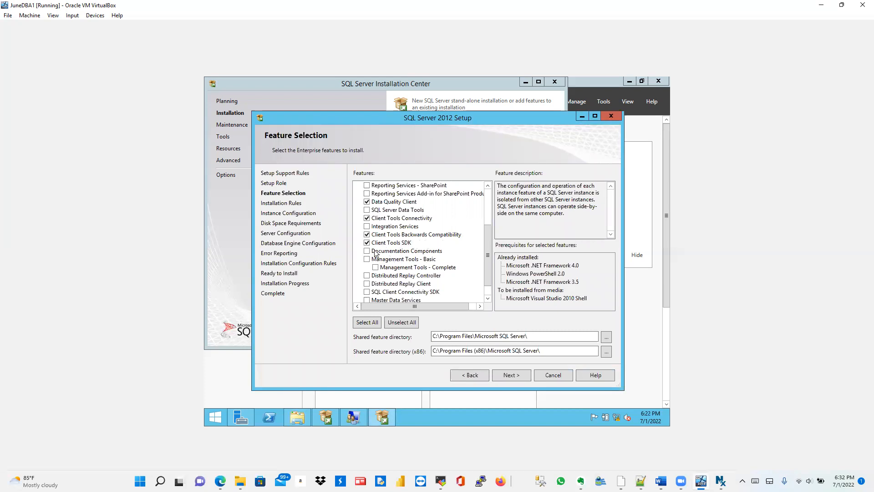
pyautogui.click(367, 252)
pyautogui.click(366, 259)
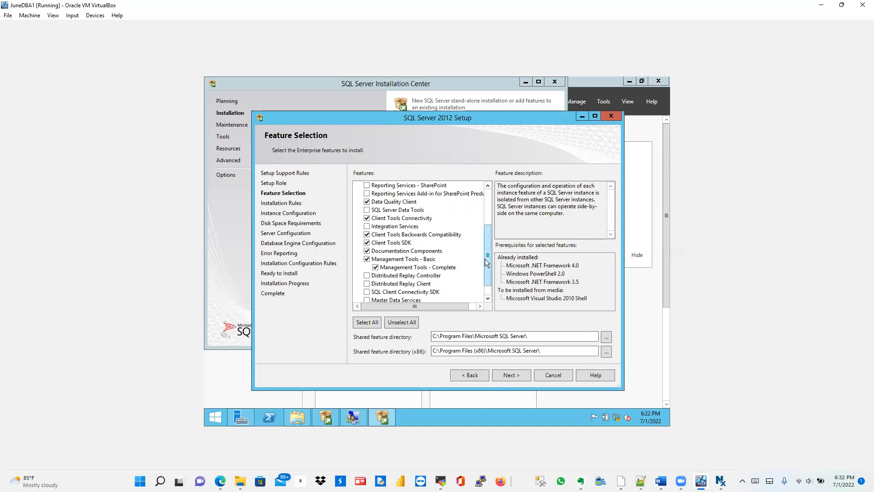
pyautogui.moveTo(485, 258); pyautogui.dragTo(485, 269)
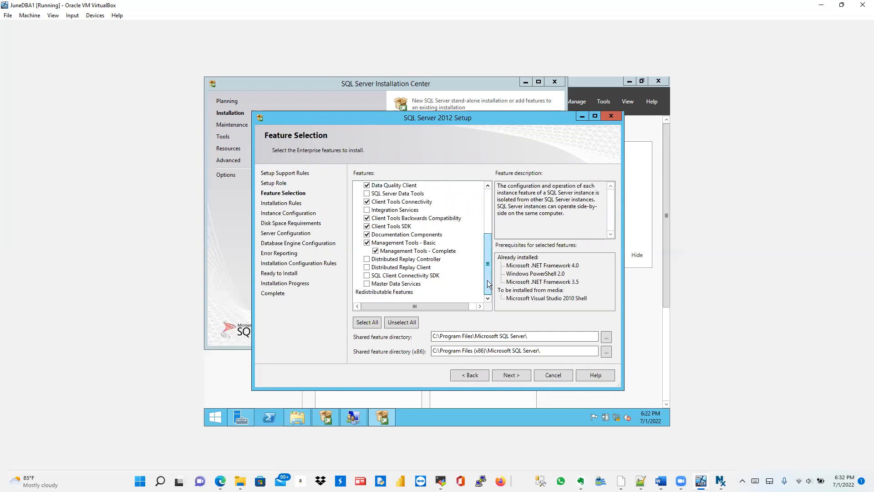
pyautogui.click(368, 277)
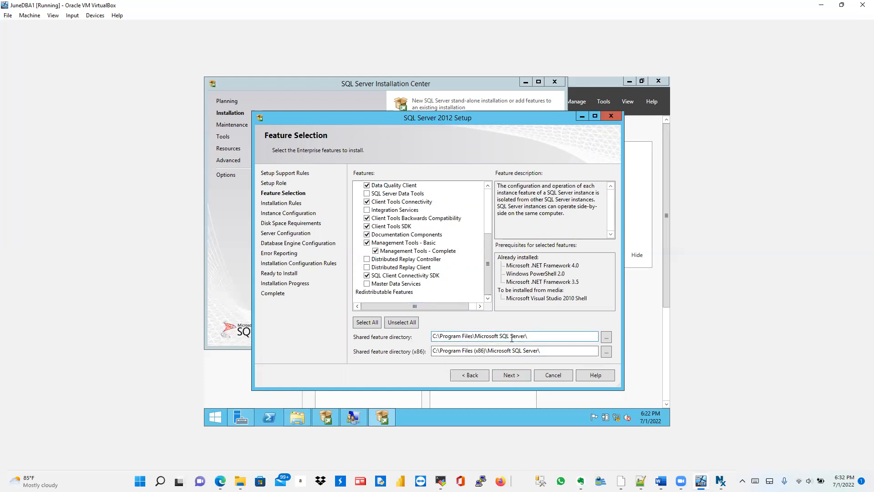
pyautogui.moveTo(531, 336); pyautogui.dragTo(427, 334)
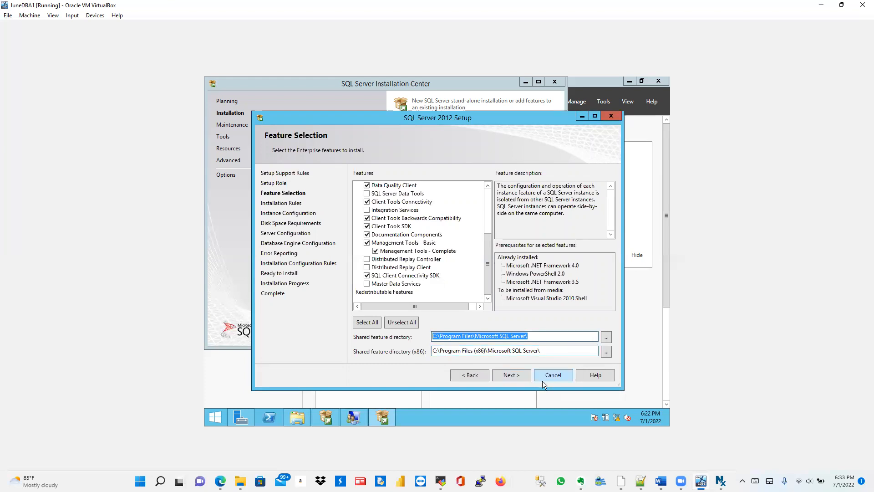
# Step: Pass the single installation rule after reviewing its details, and reach Instance Configuration
pyautogui.click(509, 374)
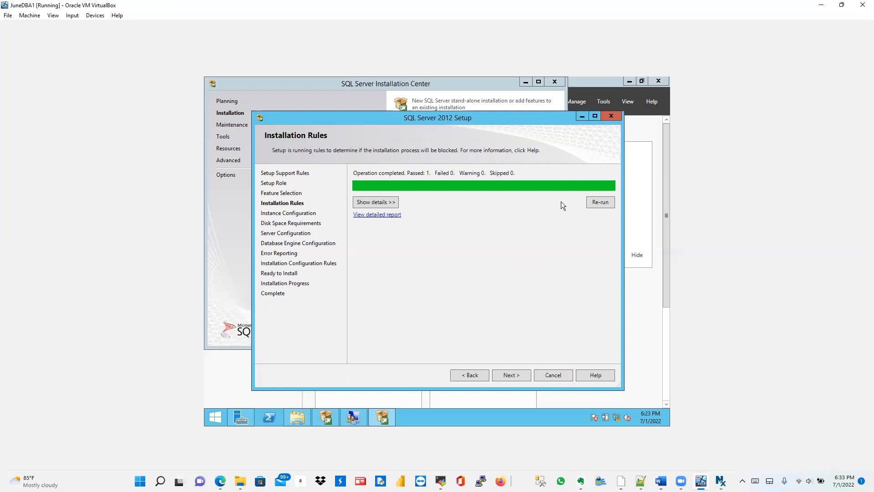
pyautogui.click(369, 203)
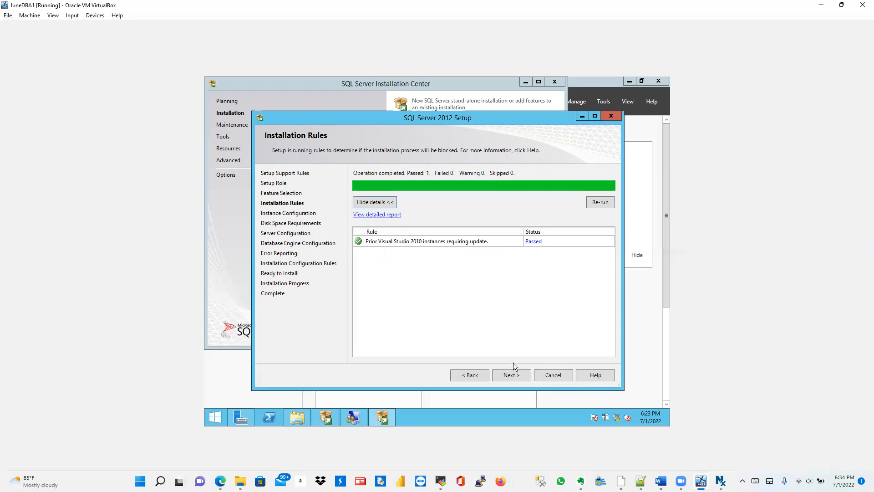
pyautogui.click(514, 375)
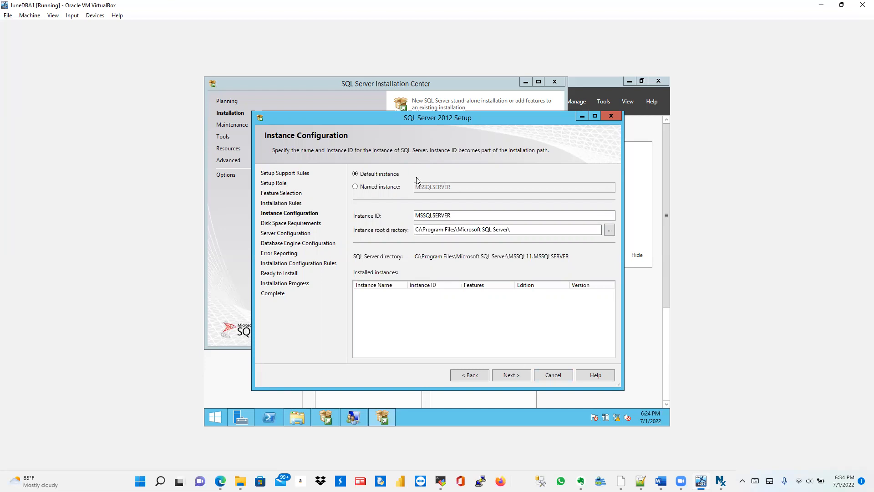
# Step: Keep the Default instance MSSQLSERVER with root directory C:\Program Files\Microsoft SQL Server\
pyautogui.click(355, 187)
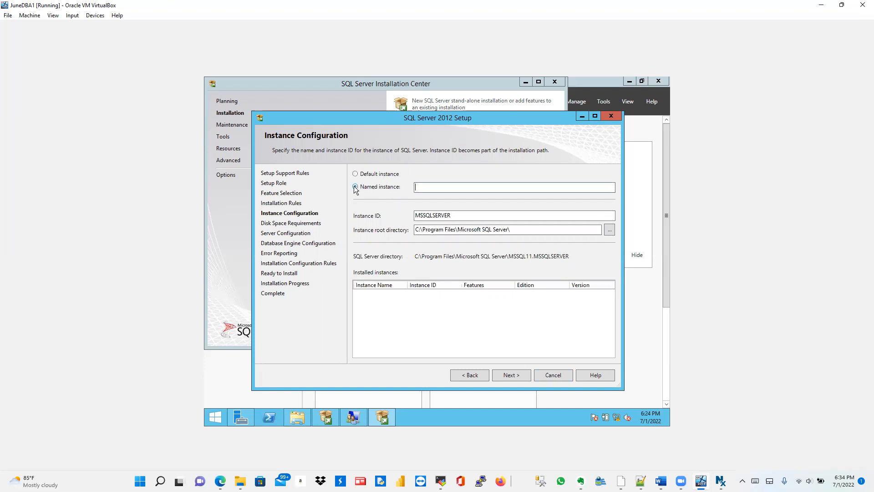
pyautogui.click(446, 187)
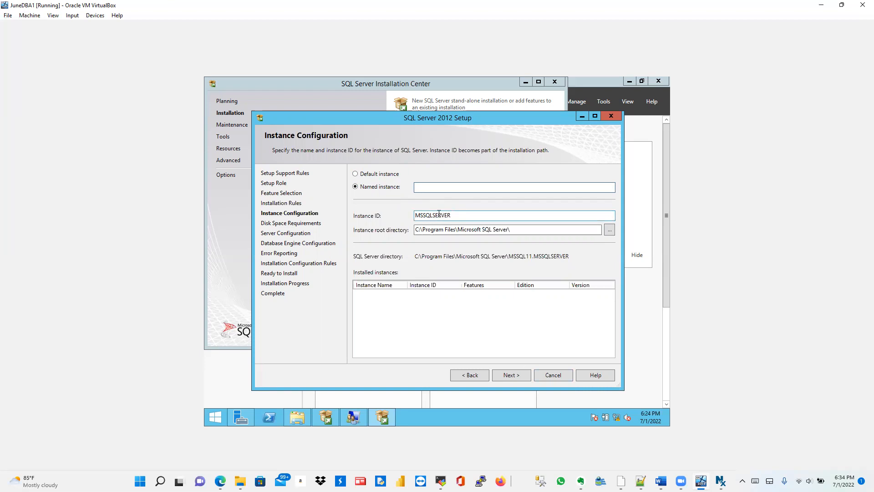
pyautogui.click(356, 174)
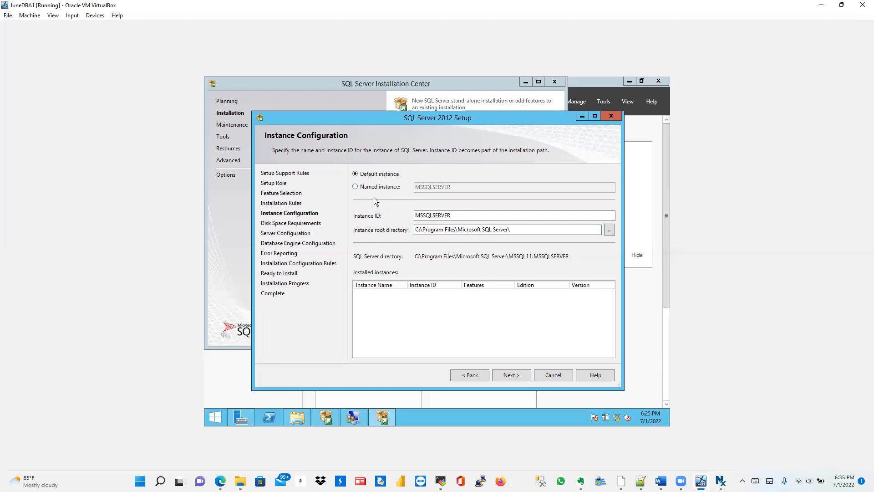
pyautogui.click(449, 217)
pyautogui.moveTo(455, 216); pyautogui.dragTo(414, 213)
pyautogui.click(456, 216)
pyautogui.click(453, 216)
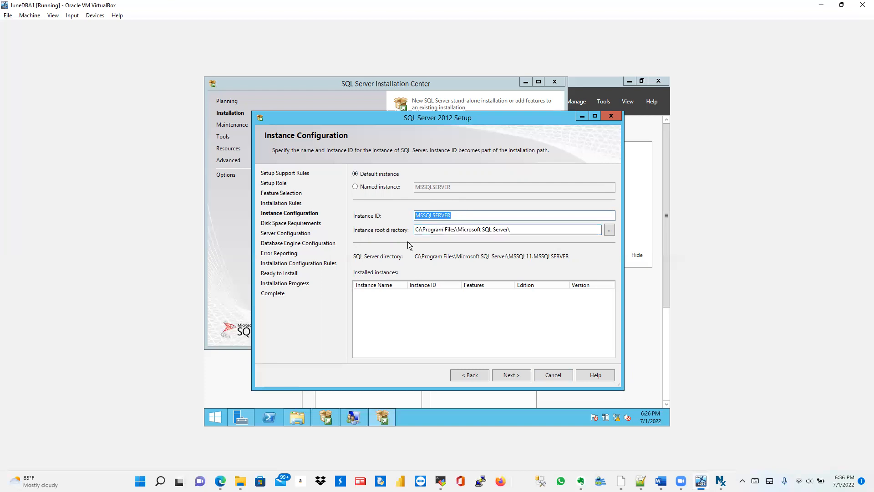
pyautogui.moveTo(519, 230); pyautogui.dragTo(413, 230)
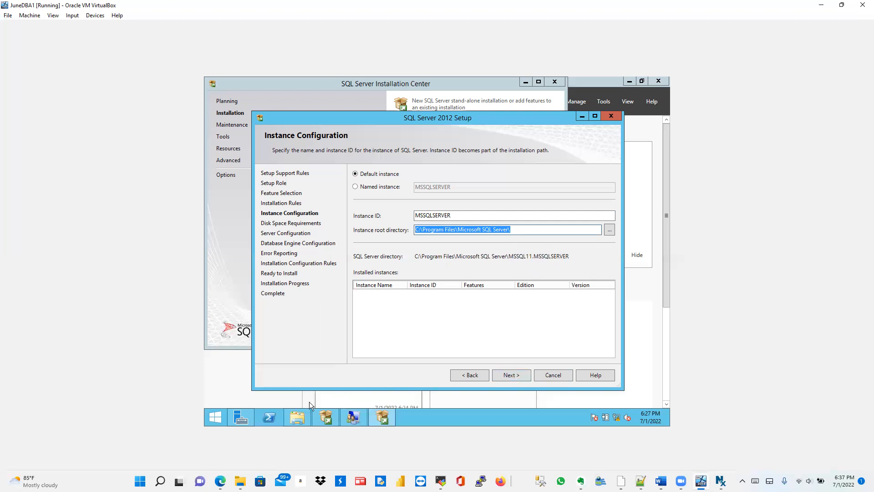
pyautogui.click(297, 418)
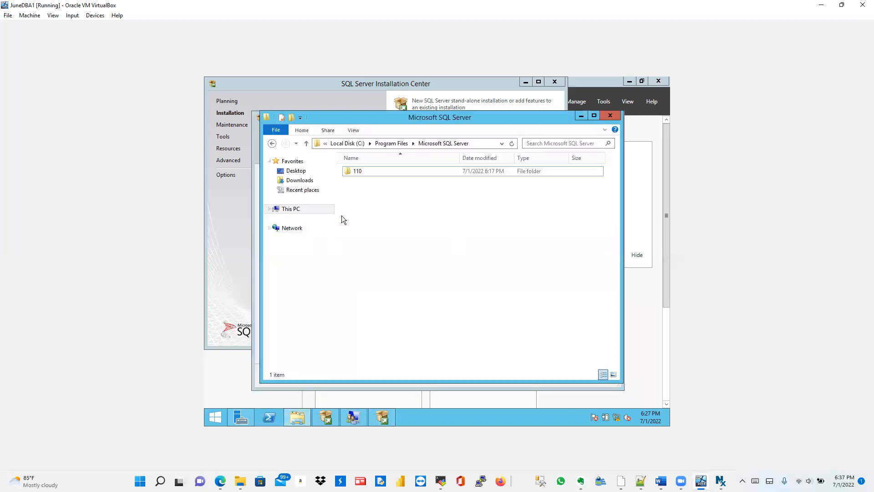
pyautogui.click(306, 143)
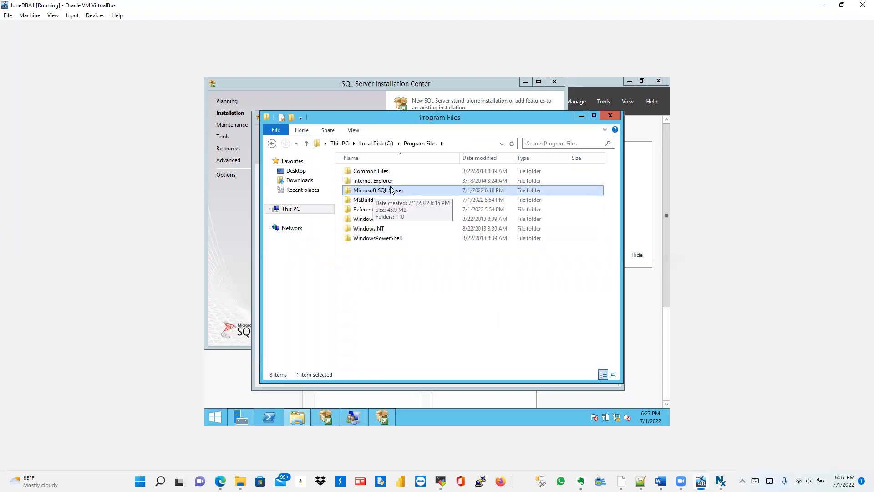
pyautogui.doubleClick(376, 190)
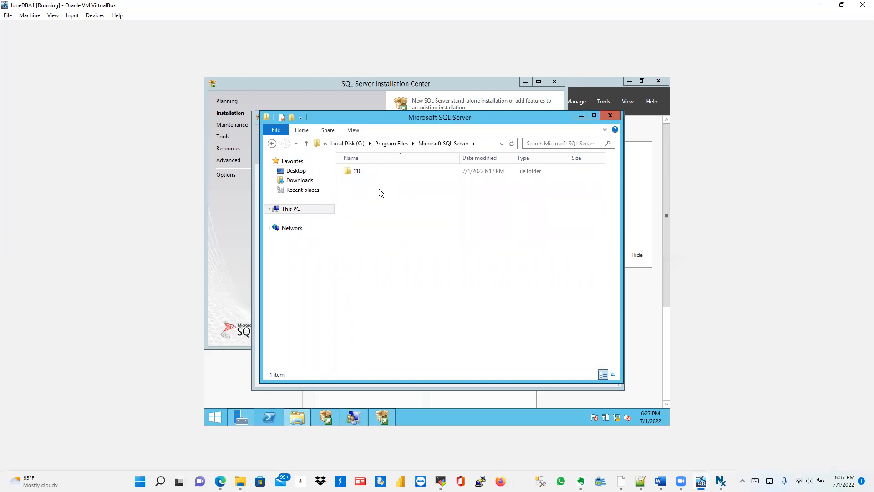
pyautogui.click(484, 142)
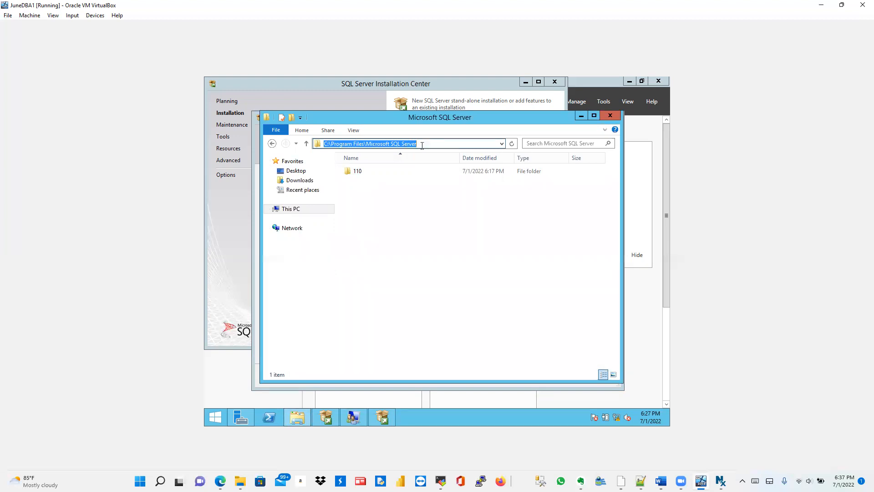
pyautogui.click(580, 118)
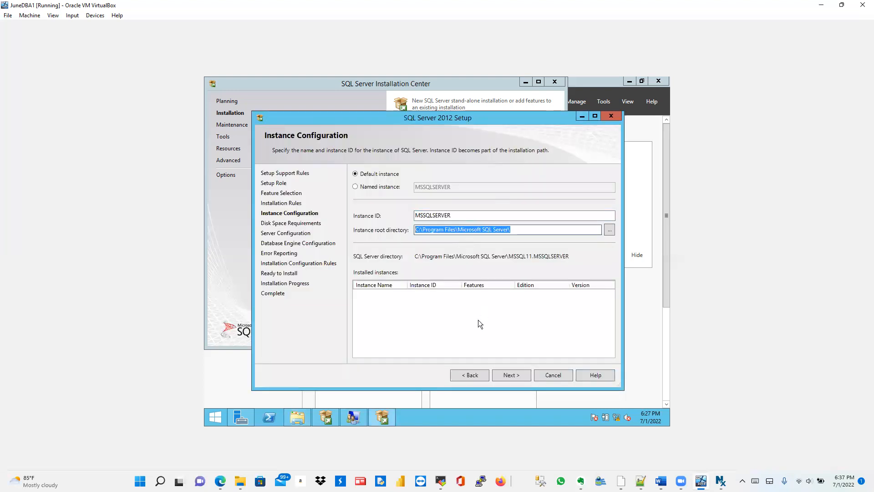
# Step: Advance to Disk Space Requirements: drive C: needs 3859 MB with 15568 MB available
pyautogui.click(509, 374)
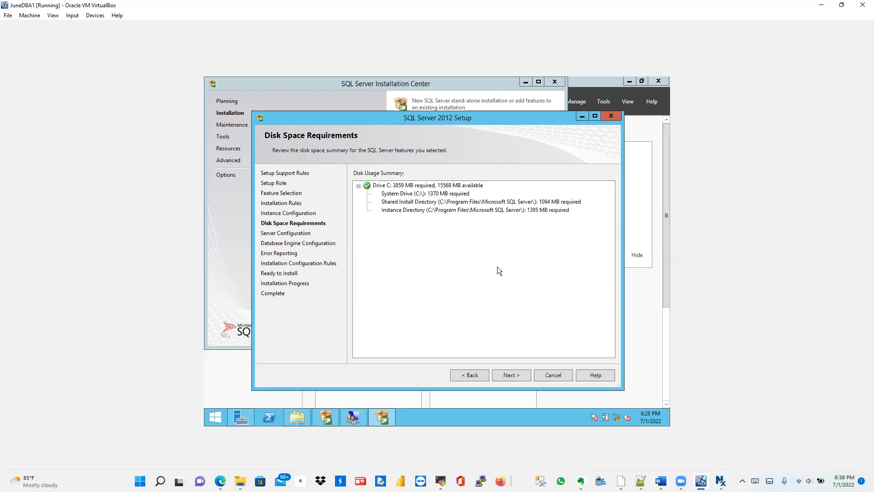
# Step: Continue to Server Configuration and browse for a new SQL Server Agent service account
pyautogui.click(511, 373)
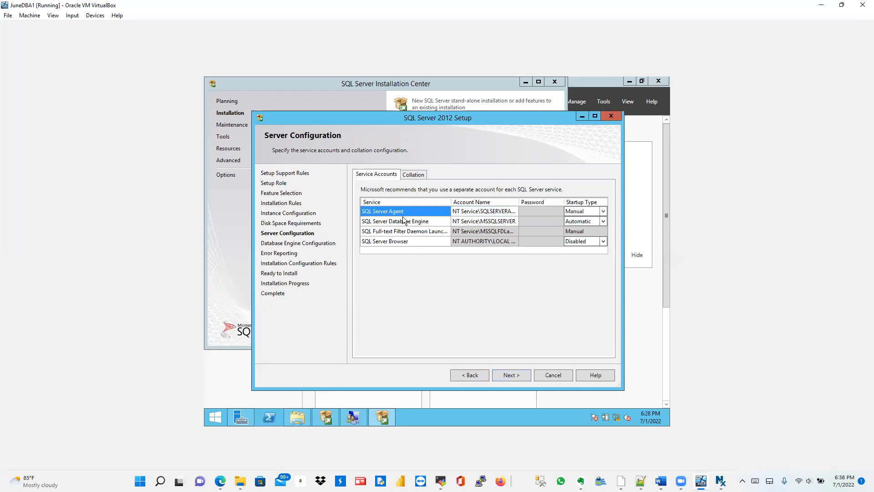
pyautogui.click(479, 213)
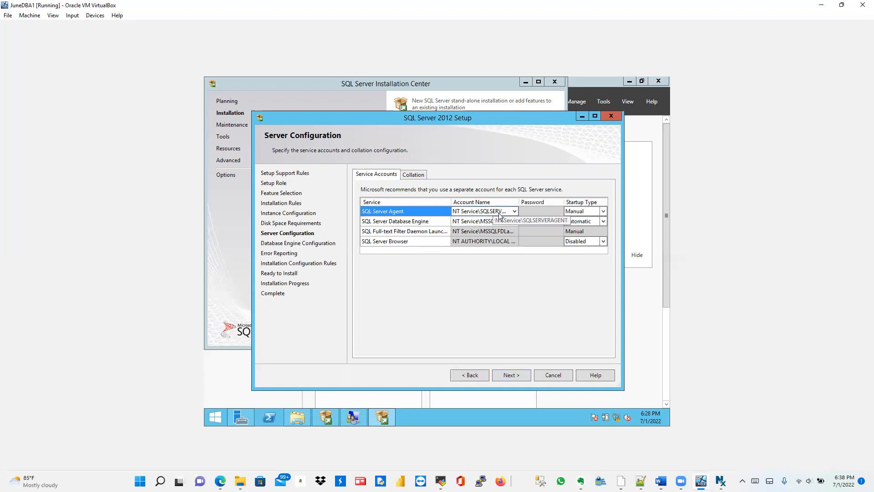
pyautogui.click(514, 211)
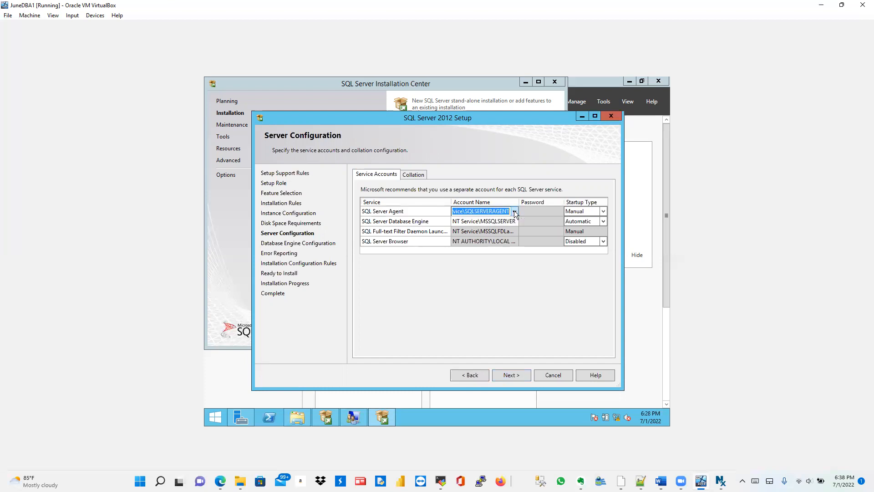
pyautogui.click(514, 212)
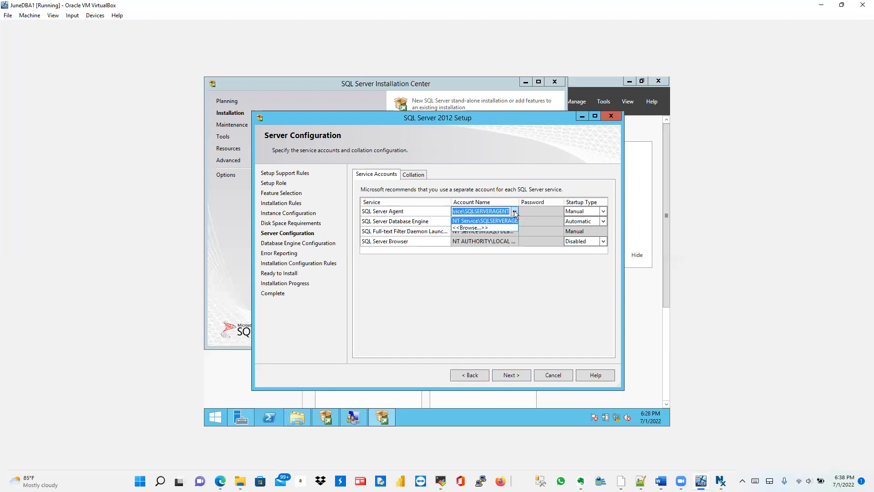
pyautogui.click(477, 227)
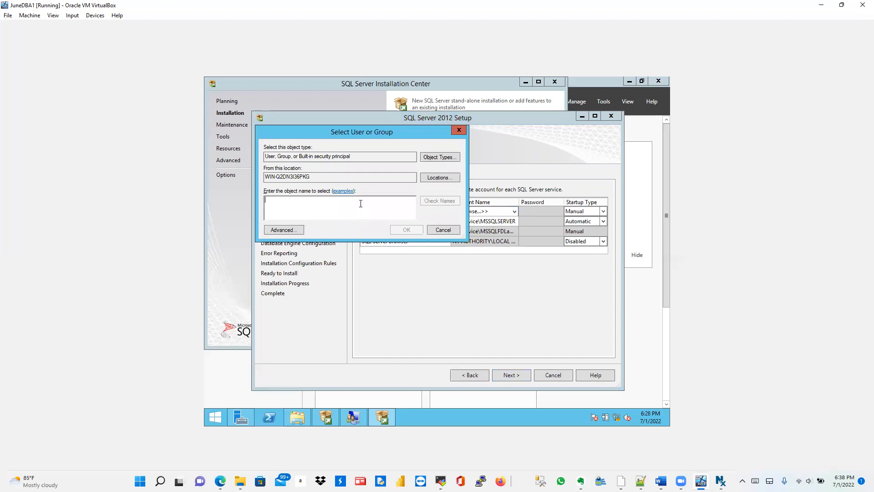
pyautogui.write('SQL')
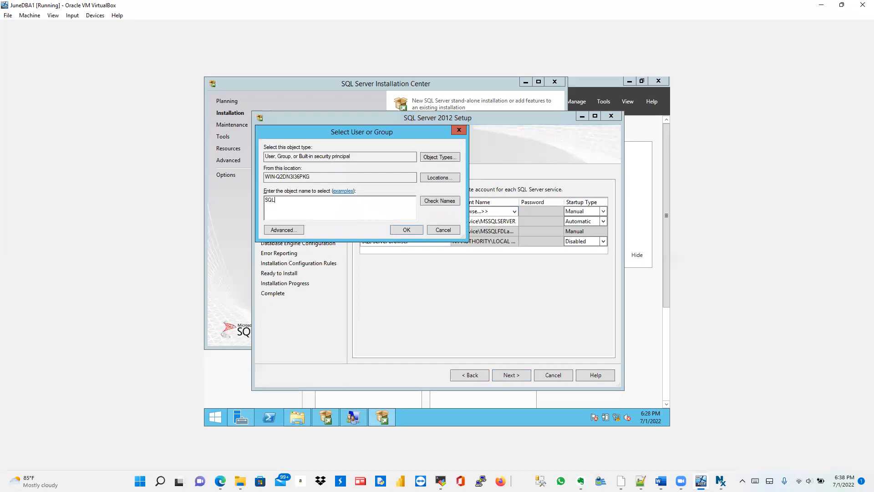
pyautogui.click(442, 200)
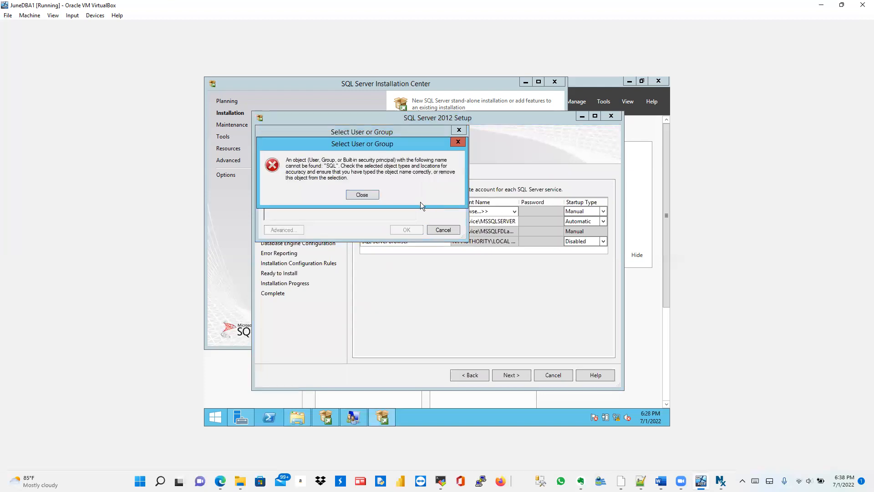
pyautogui.click(362, 195)
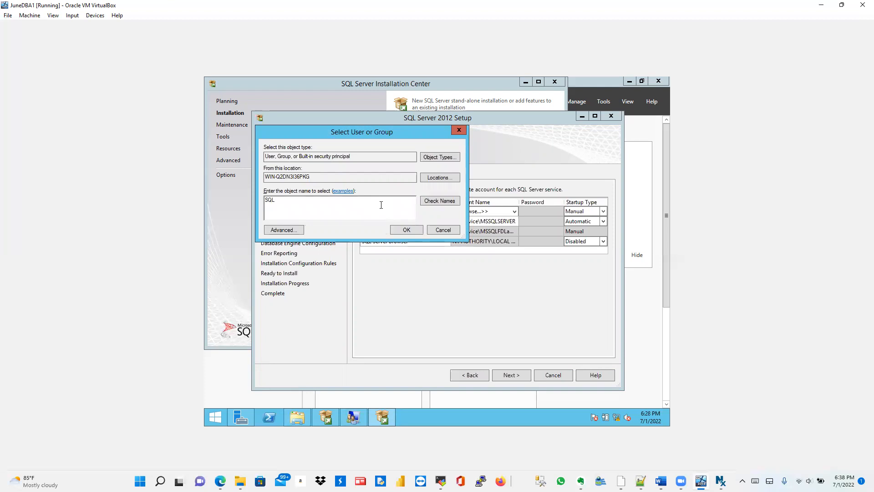
pyautogui.press('BackSpace')
pyautogui.press('BackSpace')
pyautogui.press('BackSpace')
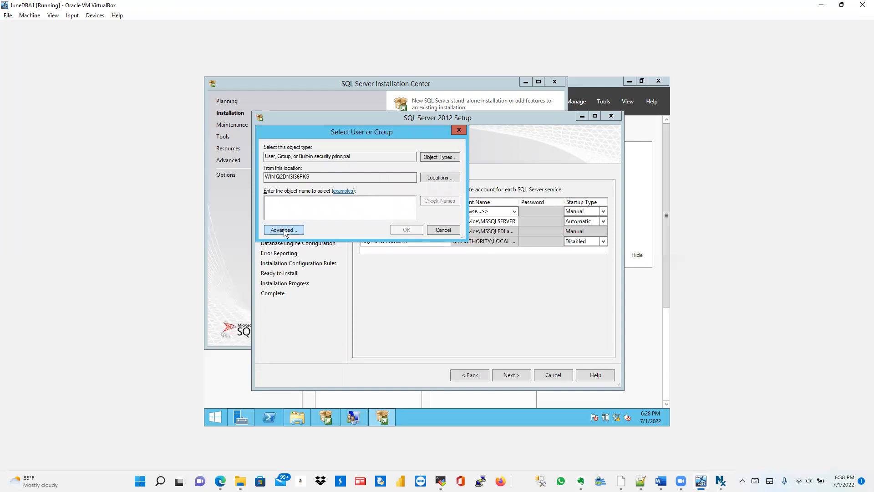
pyautogui.click(283, 230)
pyautogui.click(472, 231)
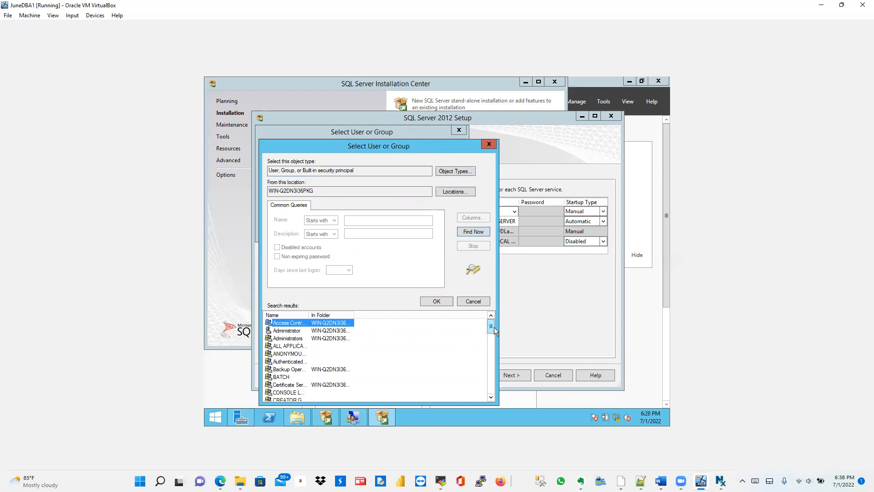
pyautogui.moveTo(490, 327); pyautogui.dragTo(490, 393)
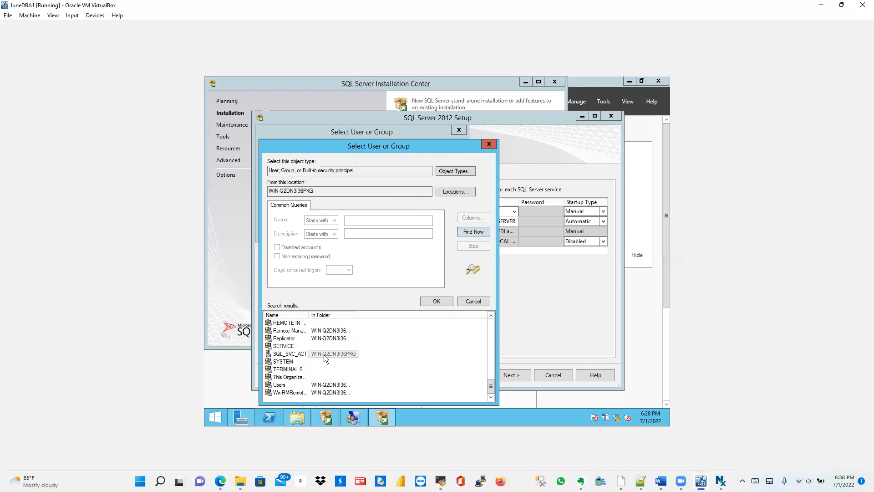
pyautogui.doubleClick(301, 353)
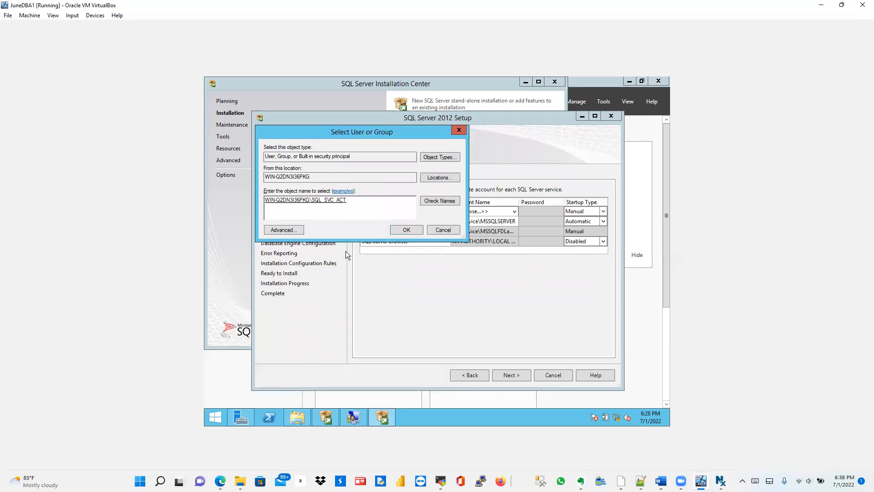
pyautogui.click(400, 230)
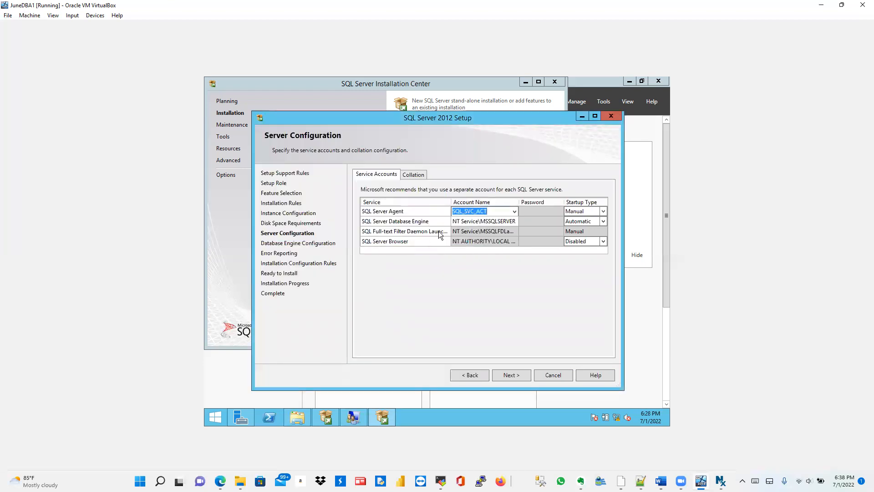
# Step: Set the Database Engine service account to SQL_SVC_ACT via the advanced user search
pyautogui.click(514, 220)
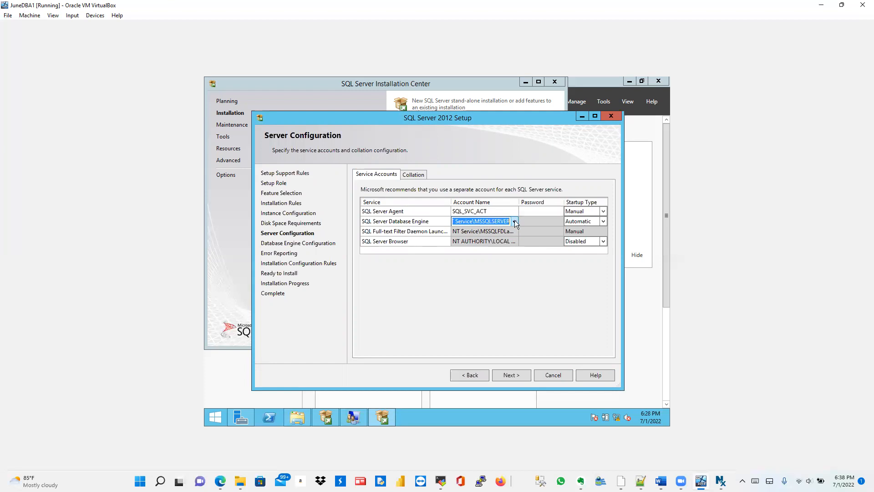
pyautogui.click(514, 221)
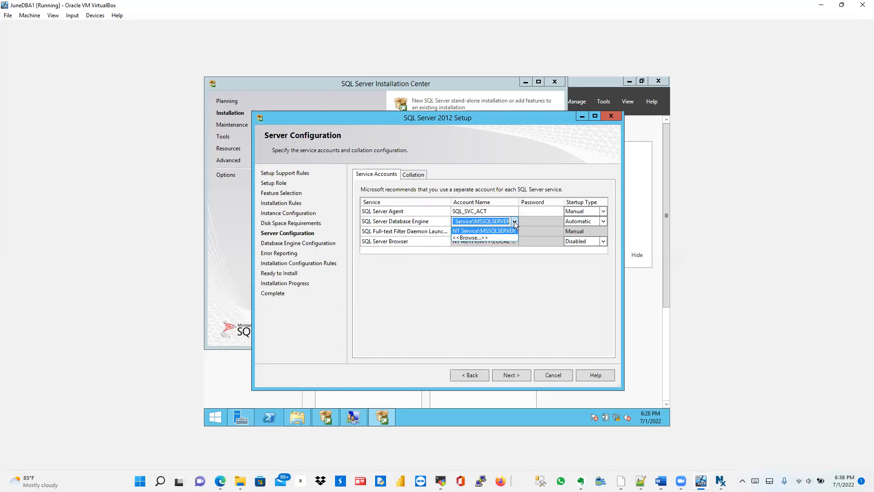
pyautogui.click(489, 237)
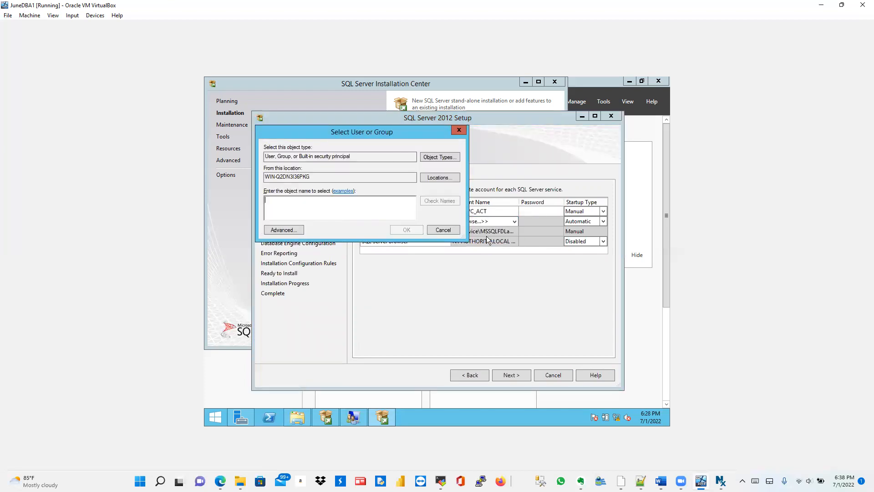
pyautogui.click(285, 231)
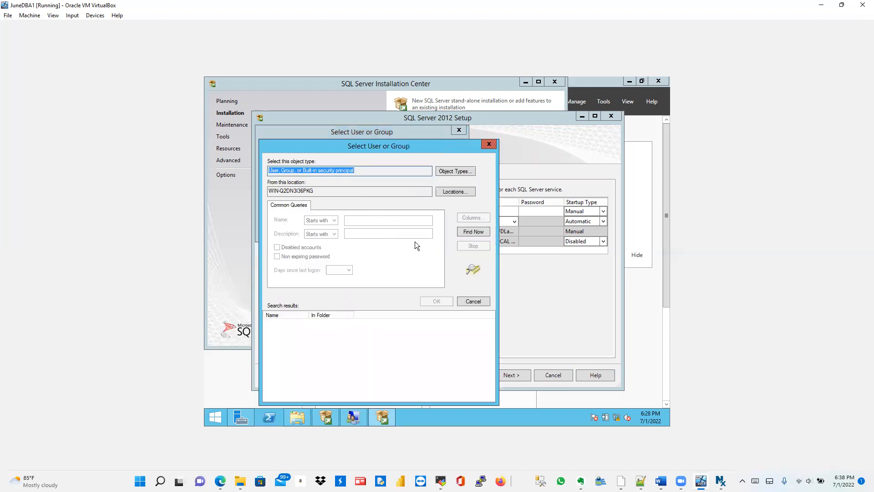
pyautogui.click(475, 233)
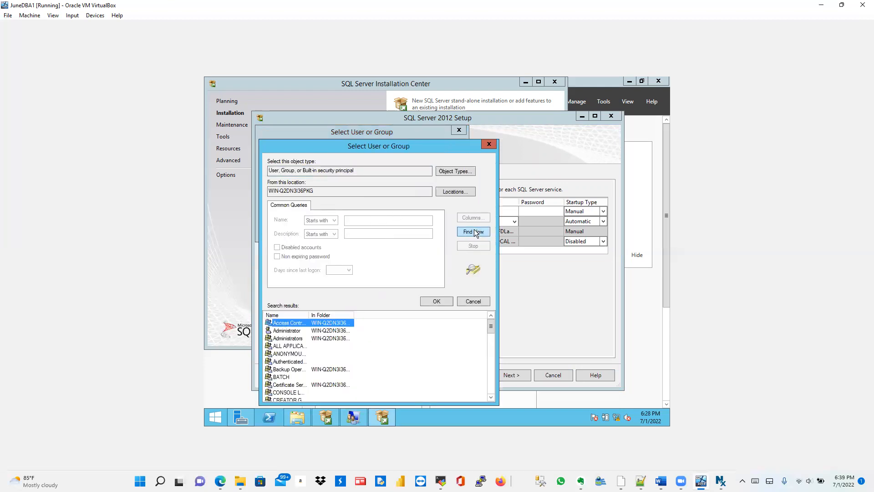
pyautogui.moveTo(490, 327); pyautogui.dragTo(484, 390)
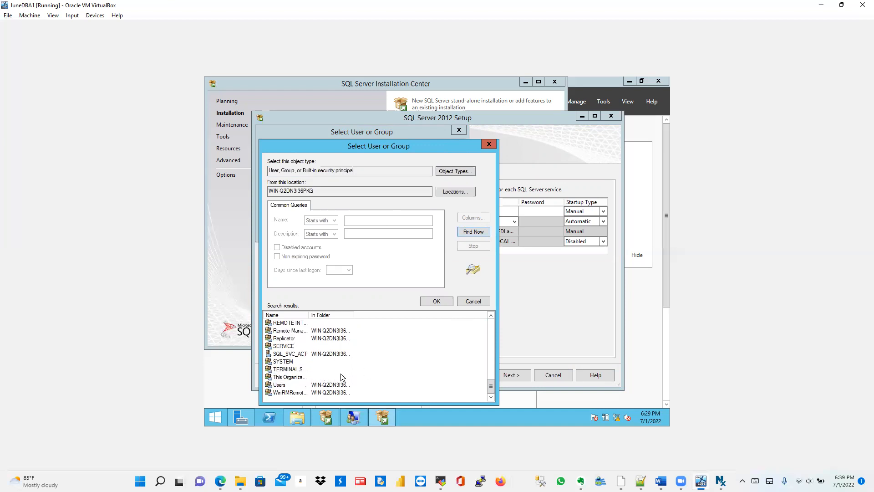
pyautogui.click(288, 354)
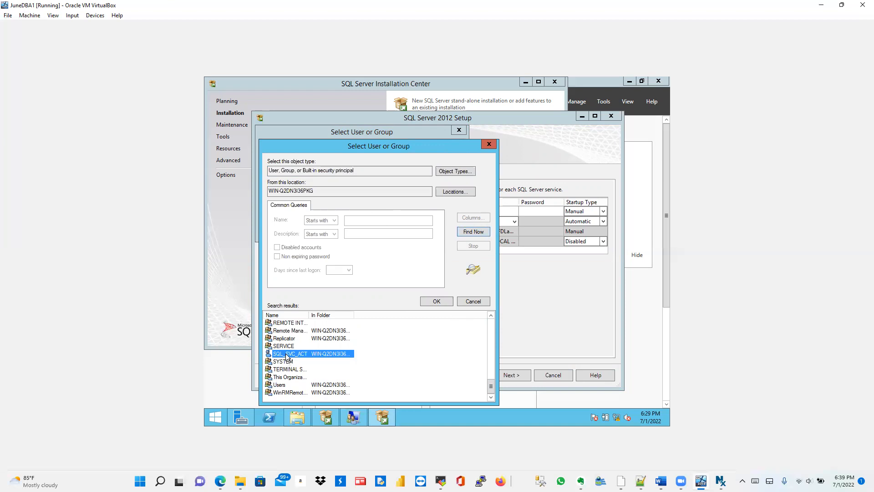
pyautogui.click(429, 301)
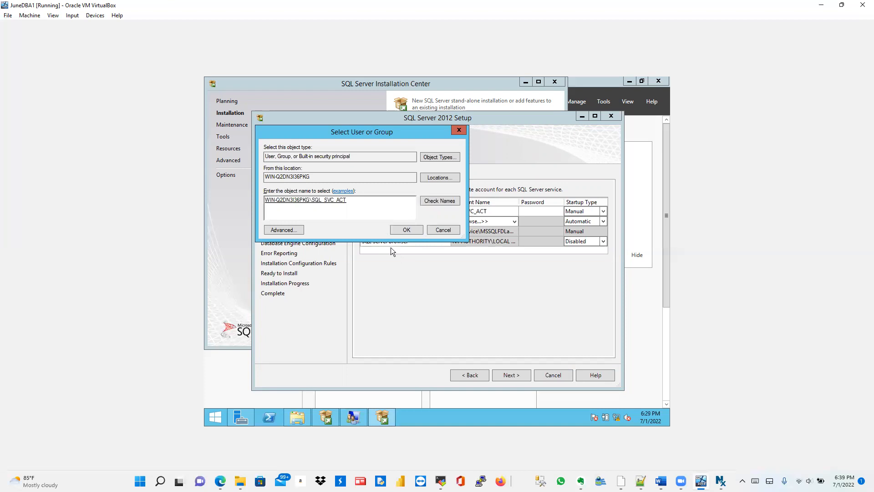
pyautogui.click(401, 231)
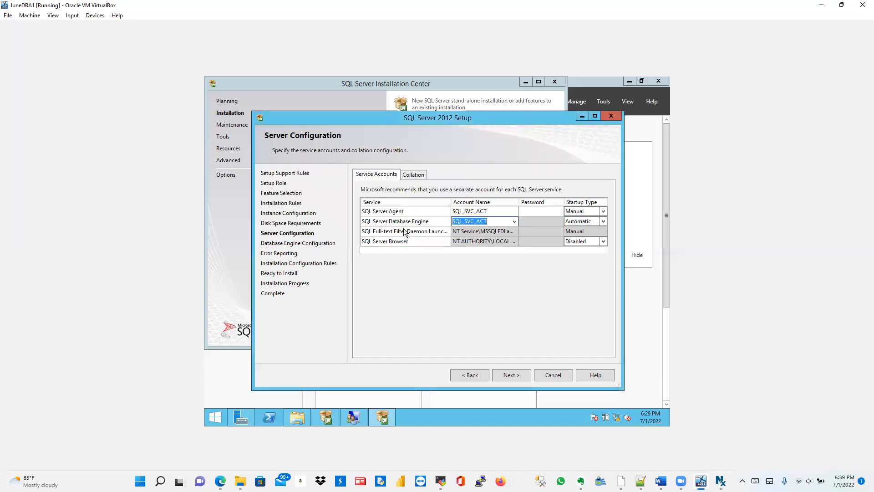
pyautogui.click(536, 210)
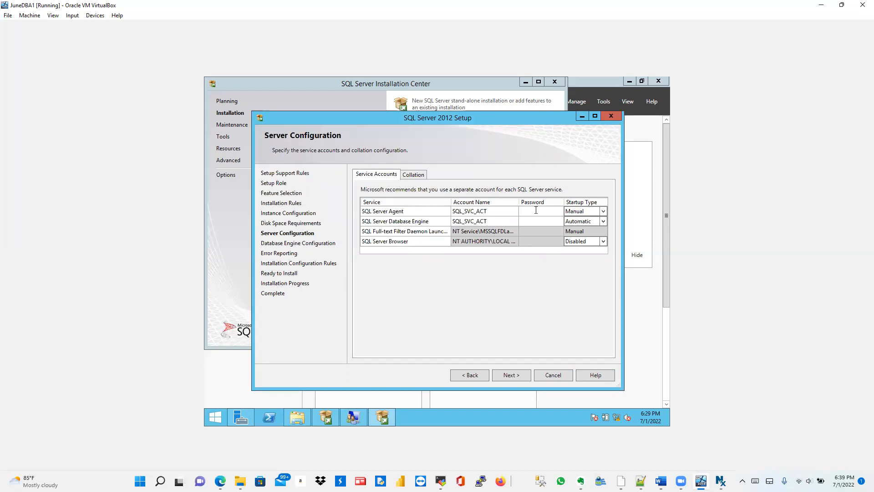
# Step: Enter the SQL_SVC_ACT account password for both SQL Server Agent and Database Engine
pyautogui.write('•••••••••')
pyautogui.write('•••••••••••')
pyautogui.press('BackSpace')
pyautogui.press('BackSpace')
pyautogui.press('BackSpace')
pyautogui.press('BackSpace')
pyautogui.press('BackSpace')
pyautogui.press('BackSpace')
pyautogui.press('BackSpace')
pyautogui.press('BackSpace')
pyautogui.press('BackSpace')
pyautogui.press('BackSpace')
pyautogui.press('BackSpace')
pyautogui.write('••••••••••')
pyautogui.click(483, 223)
pyautogui.click(561, 223)
pyautogui.click(590, 211)
pyautogui.click(406, 174)
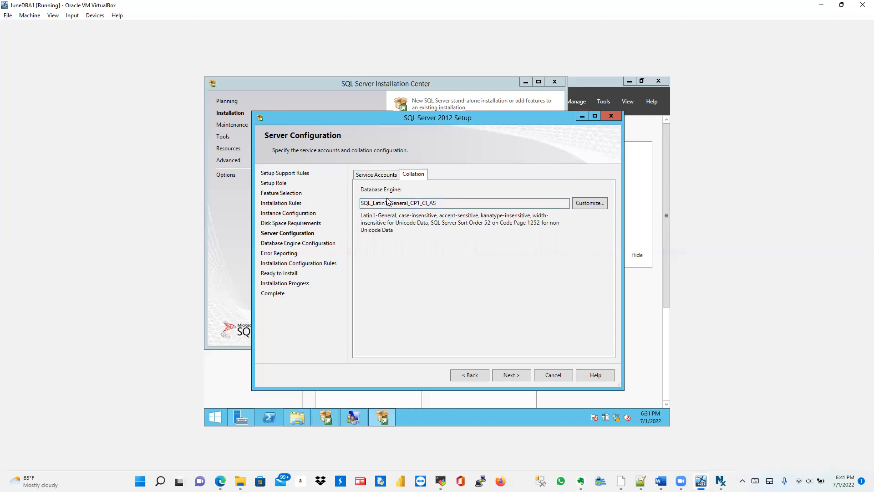
pyautogui.click(376, 176)
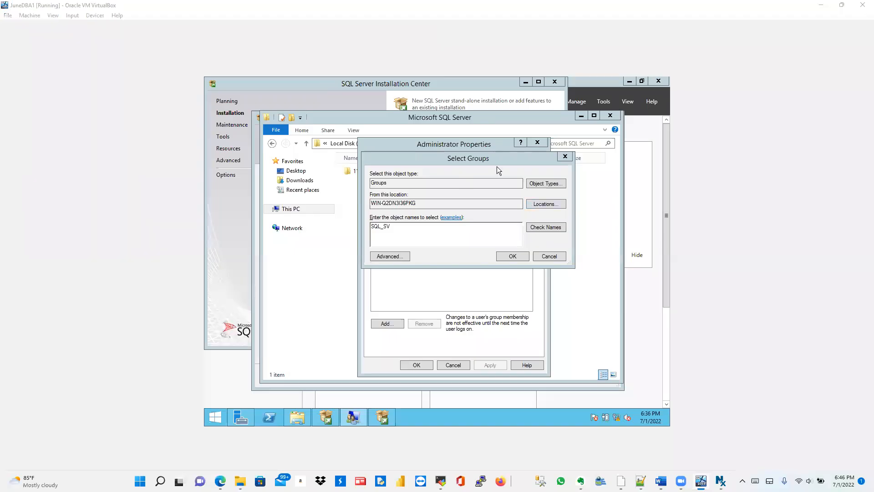
# Step: Cancel Select Groups and close Administrator Properties without making changes
pyautogui.click(544, 255)
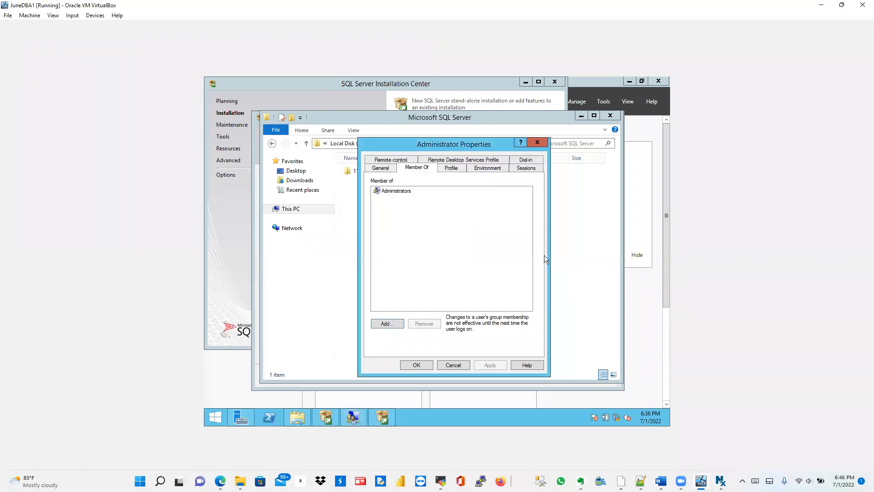
pyautogui.click(536, 143)
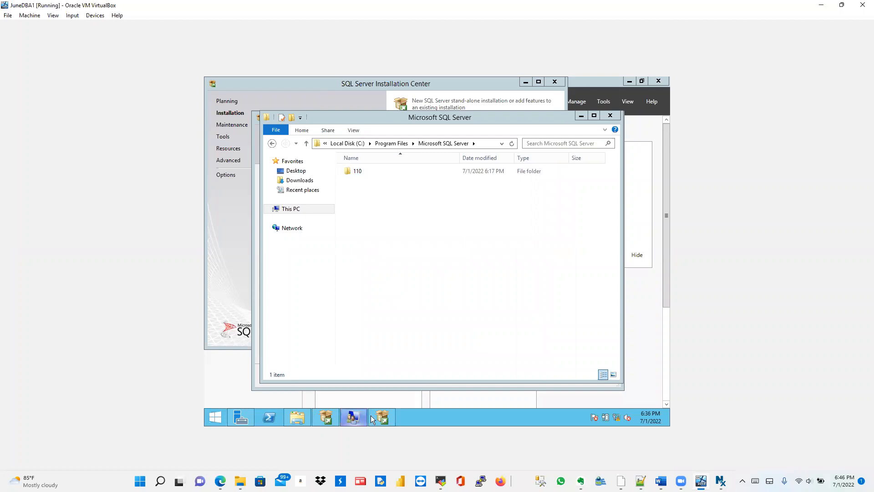
# Step: Bring the SQL Server setup wizard back and advance past Server Configuration
pyautogui.moveTo(375, 417)
pyautogui.click(370, 382)
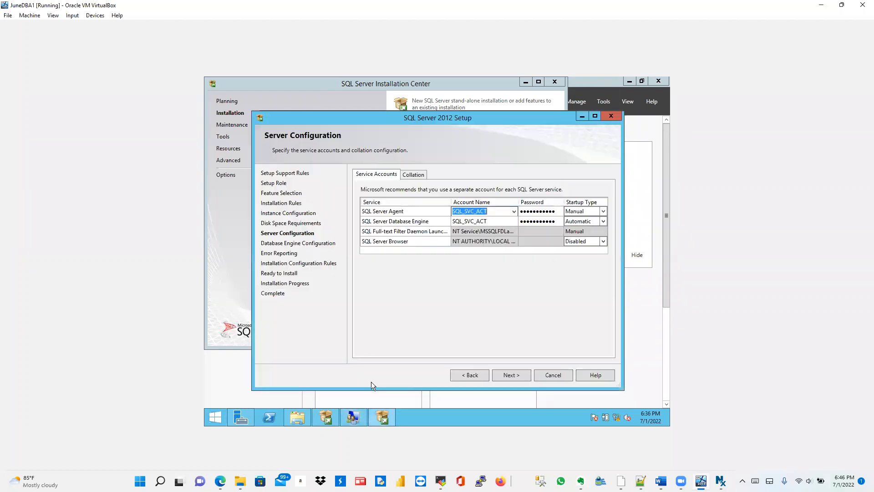
pyautogui.click(512, 374)
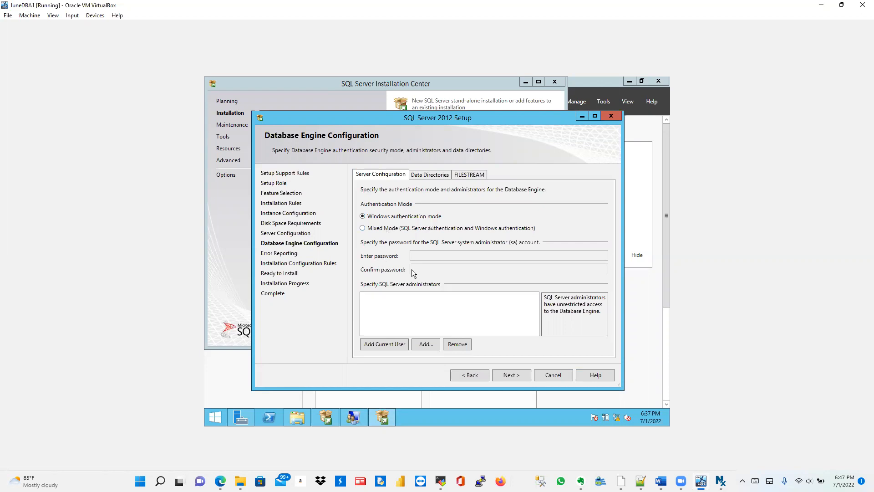
# Step: Toggle authentication between Mixed Mode and Windows, ending on Windows authentication mode
pyautogui.click(362, 228)
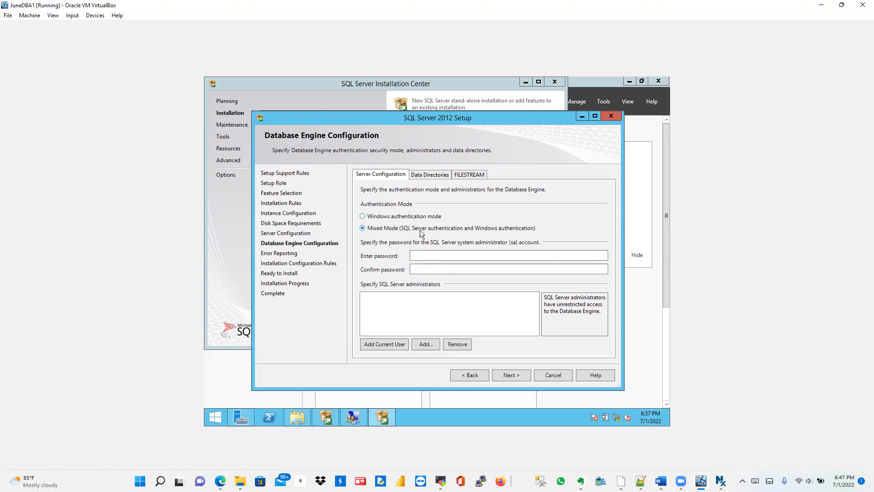
pyautogui.click(363, 217)
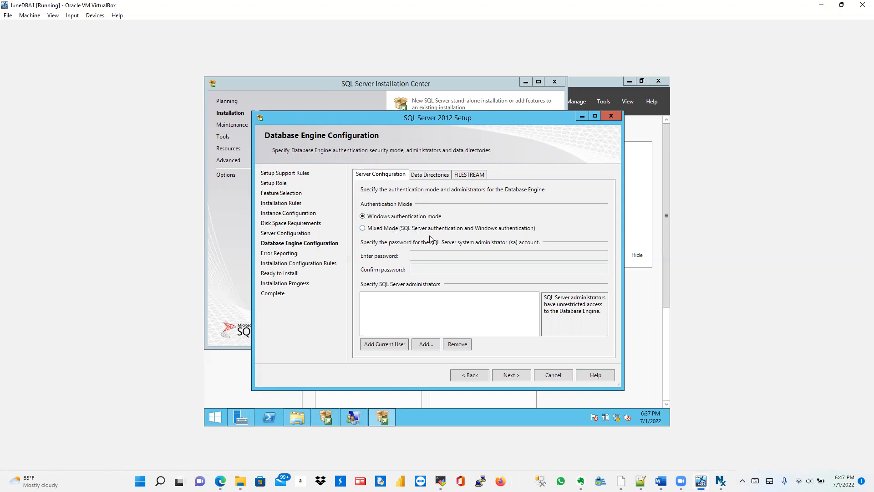
pyautogui.click(362, 229)
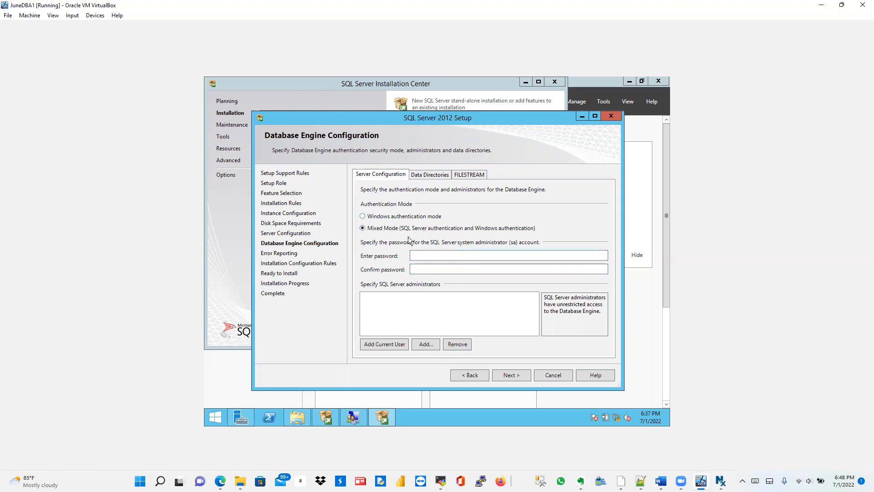
pyautogui.click(363, 217)
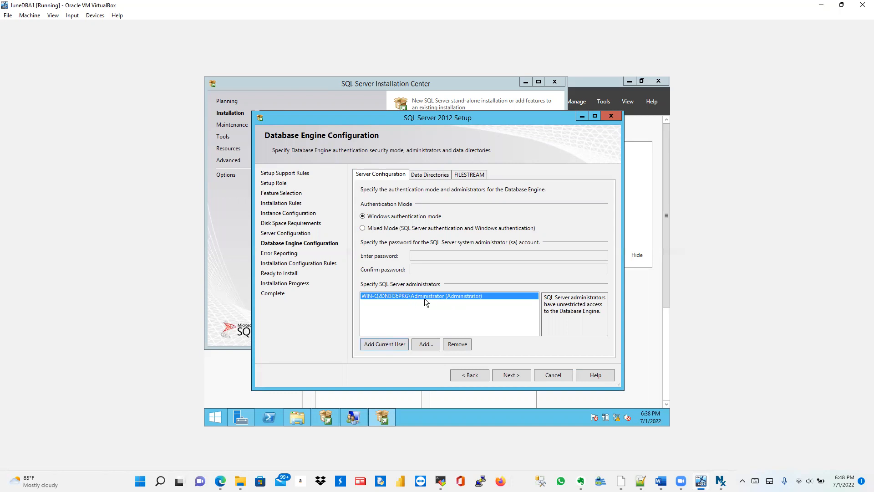
# Step: Add the local DBA account as a SQL Server administrator, resolving the name with Check Names
pyautogui.click(424, 345)
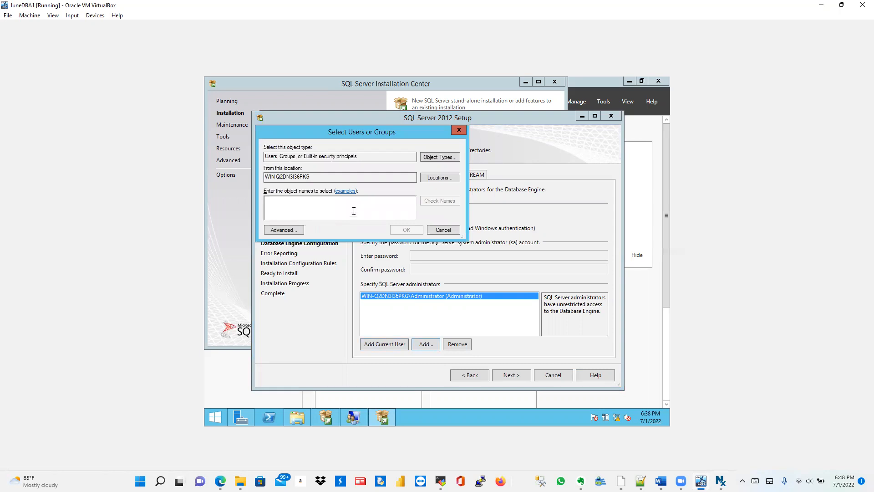
pyautogui.write('DBA')
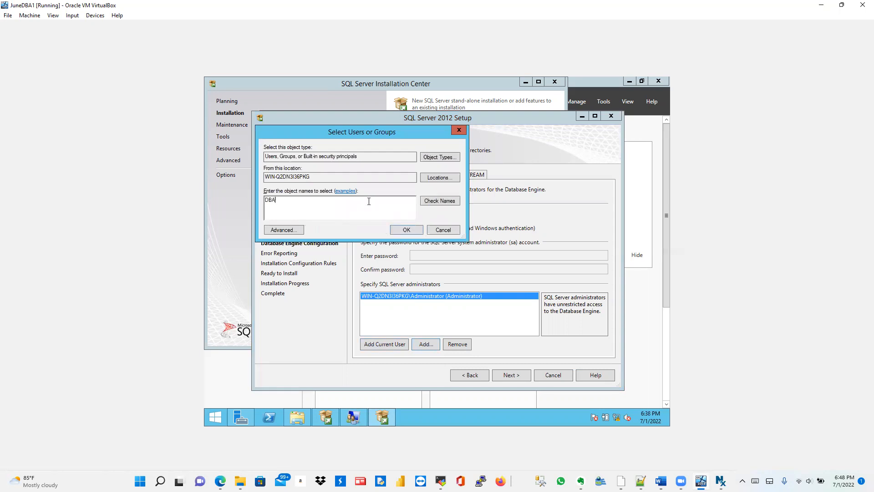
pyautogui.click(430, 204)
pyautogui.click(404, 230)
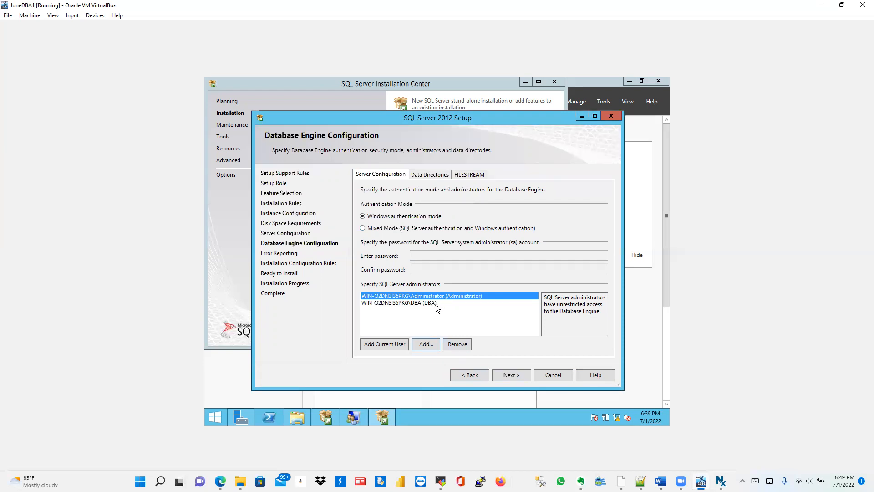
# Step: Skip Error Reporting, review the four passed configuration rules, and reach Ready to Install
pyautogui.click(509, 375)
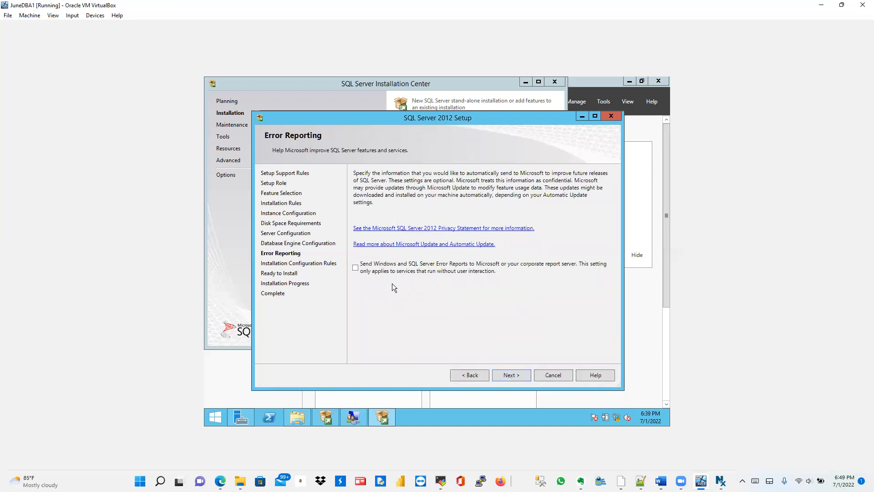
pyautogui.click(507, 375)
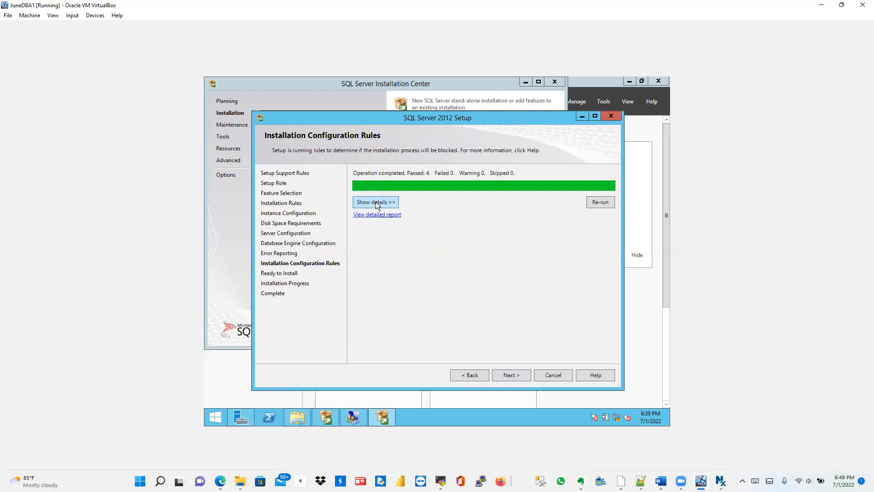
pyautogui.click(376, 205)
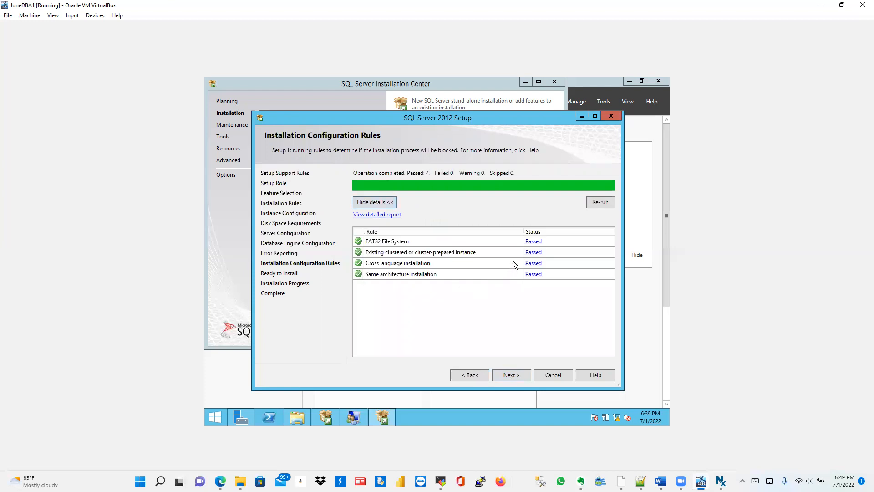
pyautogui.click(514, 373)
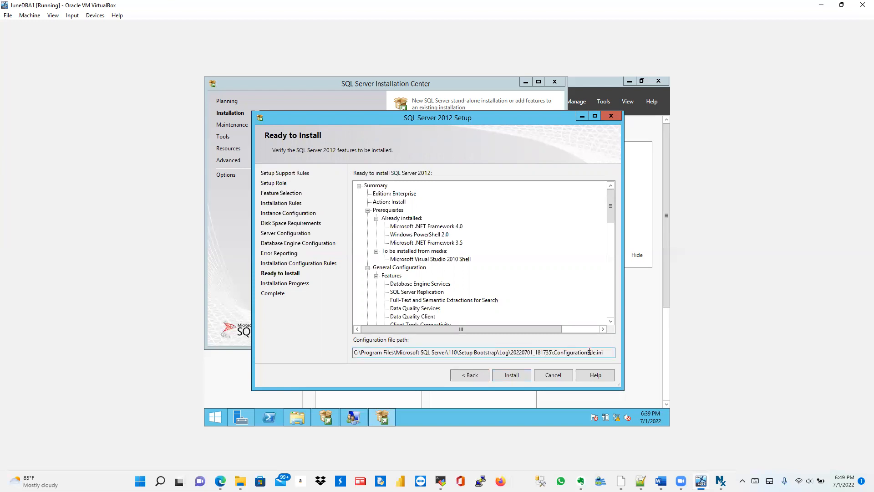
# Step: Select the entire ConfigurationFile.ini path on the Ready to Install page and copy it
pyautogui.moveTo(604, 351); pyautogui.dragTo(556, 358)
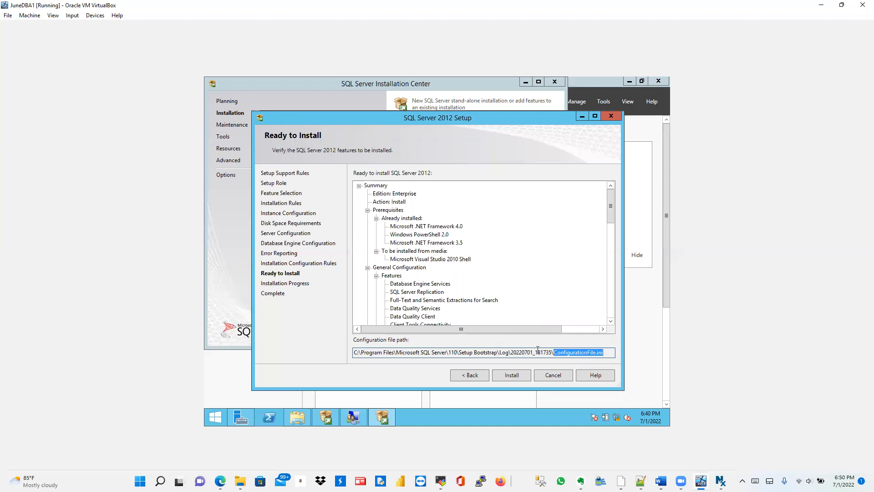
pyautogui.click(512, 351)
pyautogui.moveTo(512, 351); pyautogui.dragTo(610, 351)
pyautogui.moveTo(354, 351); pyautogui.dragTo(606, 349)
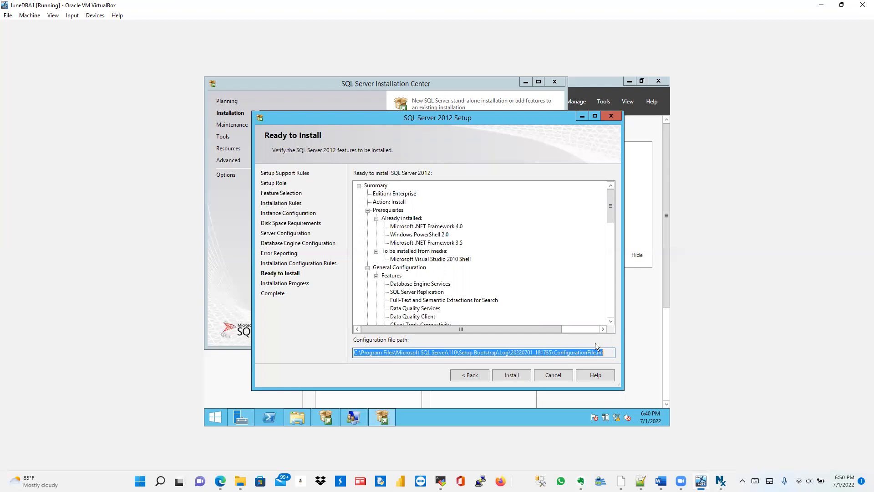
pyautogui.rightClick(386, 351)
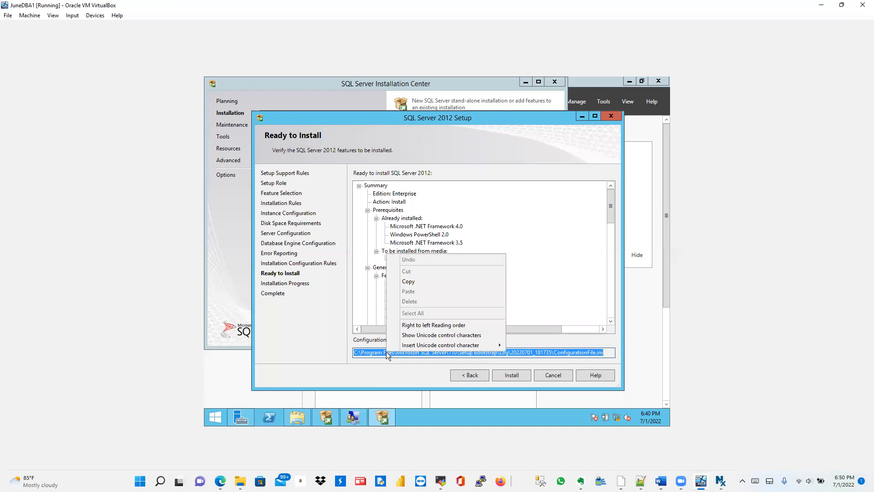
pyautogui.click(415, 285)
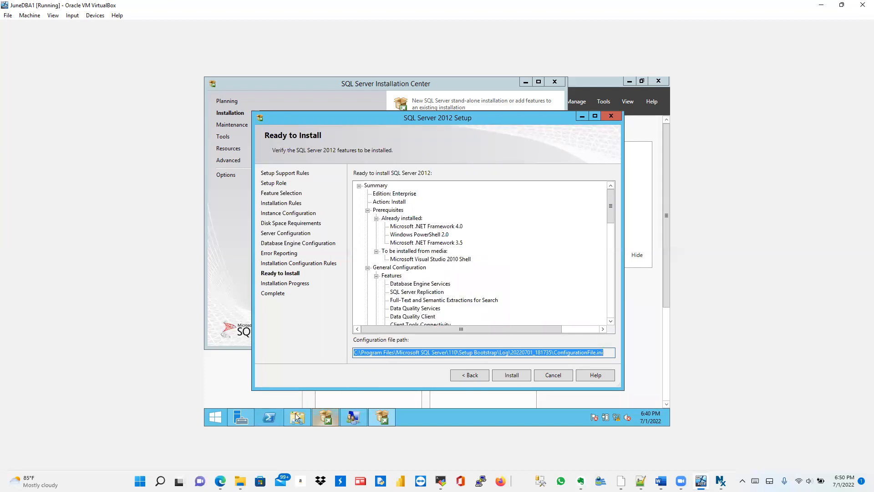
# Step: Paste the configuration file path into a new Notepad window, then minimize Notepad
pyautogui.click(216, 418)
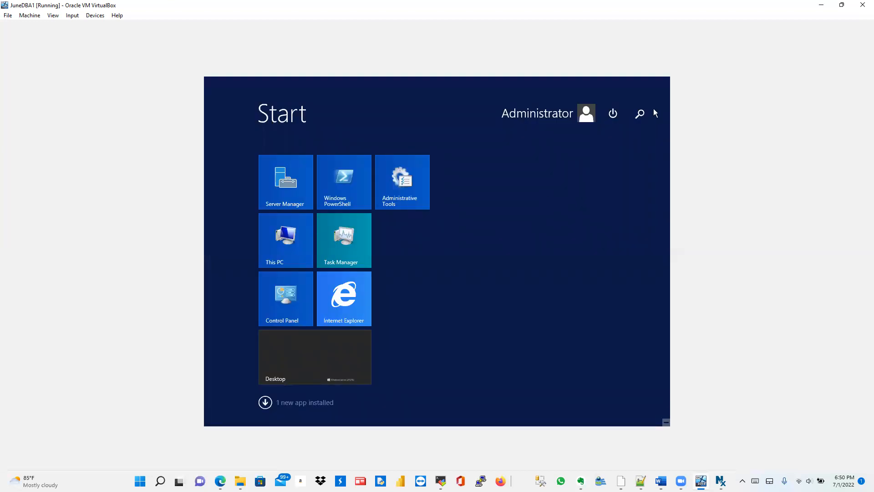
pyautogui.click(640, 114)
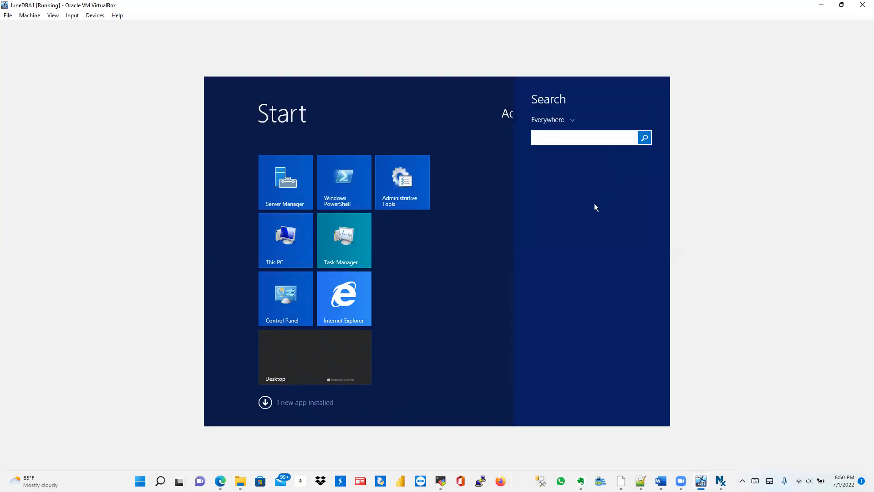
pyautogui.write('notepad')
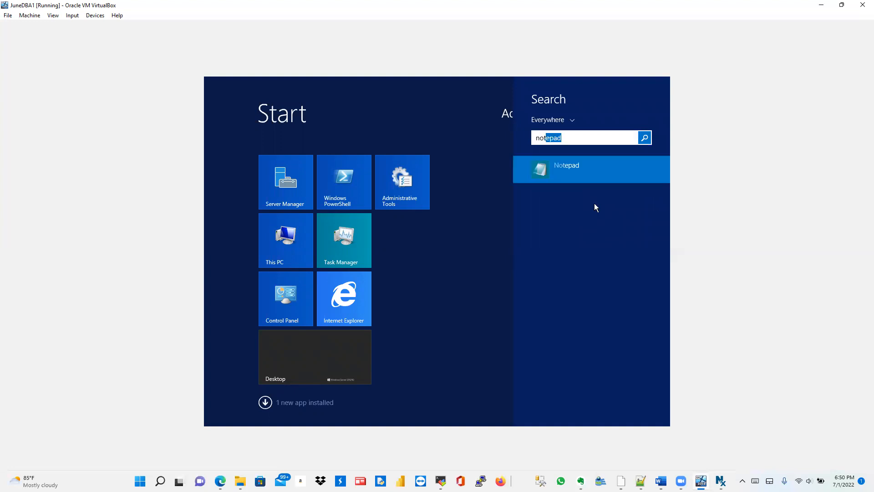
pyautogui.press('Return')
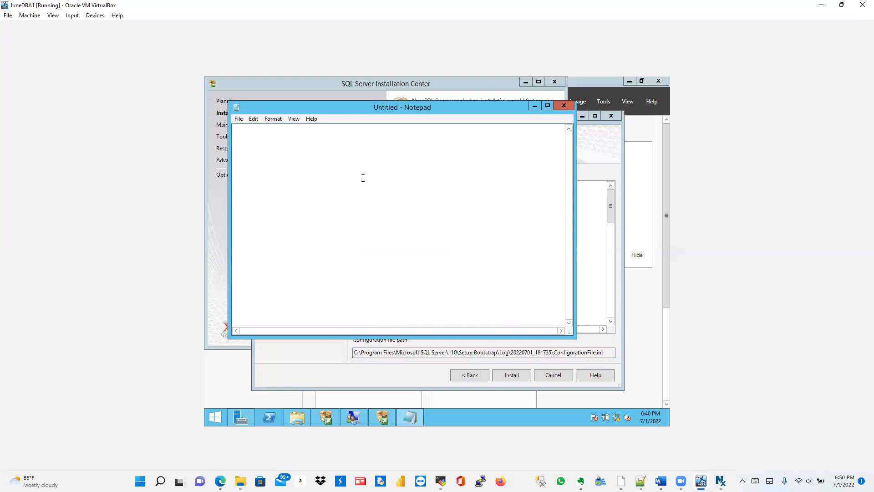
pyautogui.hotkey('ctrl', 'v')
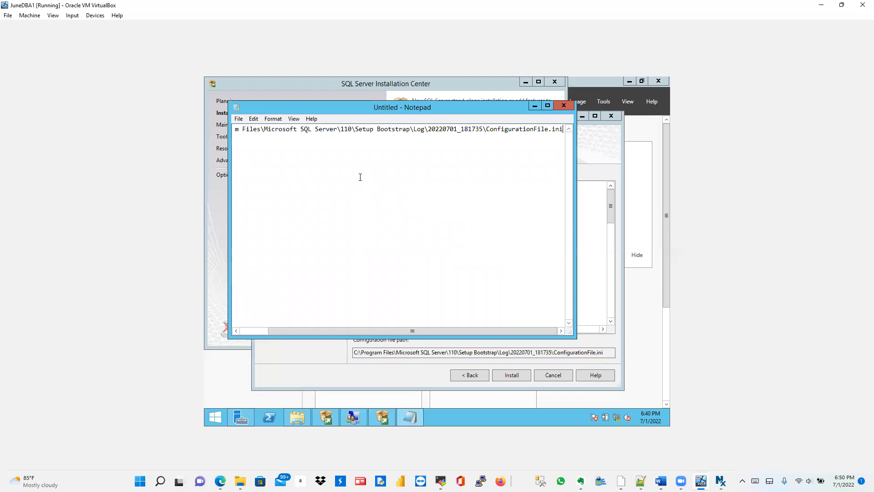
pyautogui.click(534, 108)
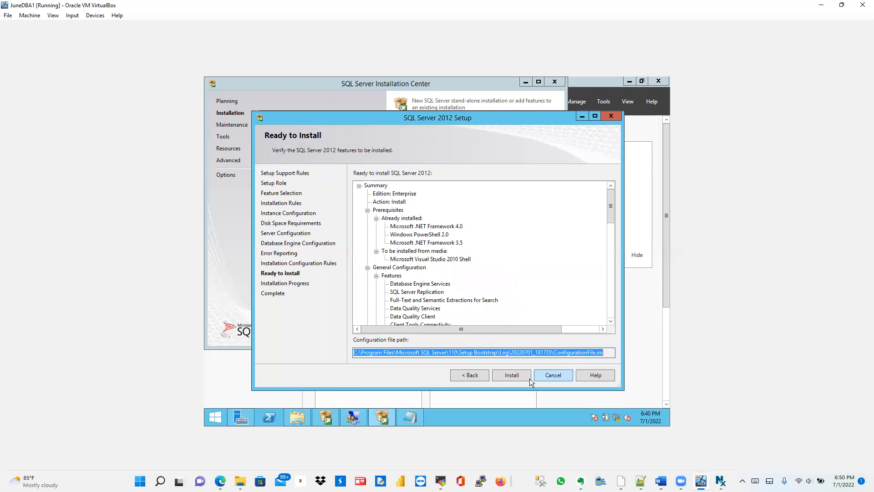
# Step: Start the SQL Server 2012 installation and let it run to the Complete page
pyautogui.click(517, 375)
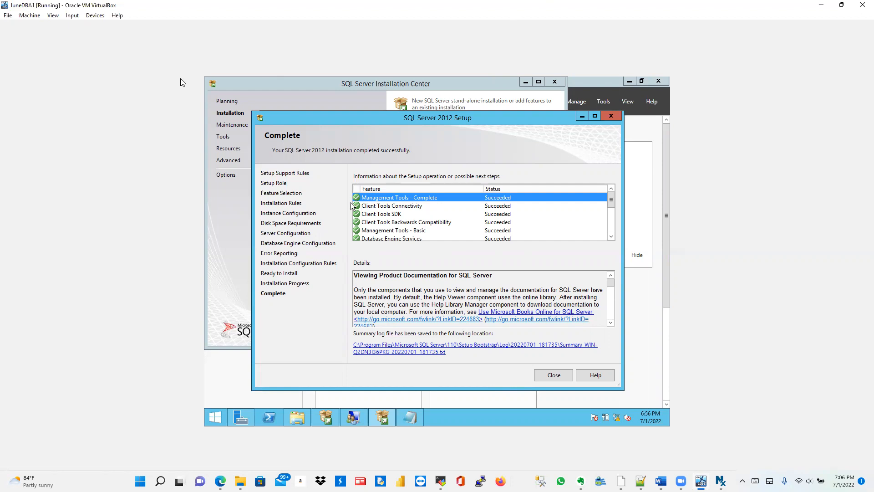
# Step: Restore the VM window to a smaller size and open the setup summary log in Notepad
pyautogui.doubleClick(383, 6)
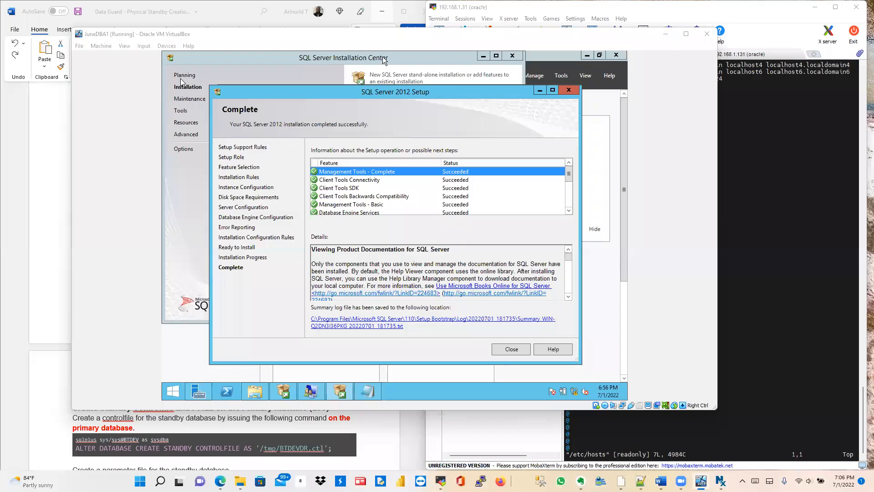
pyautogui.click(467, 322)
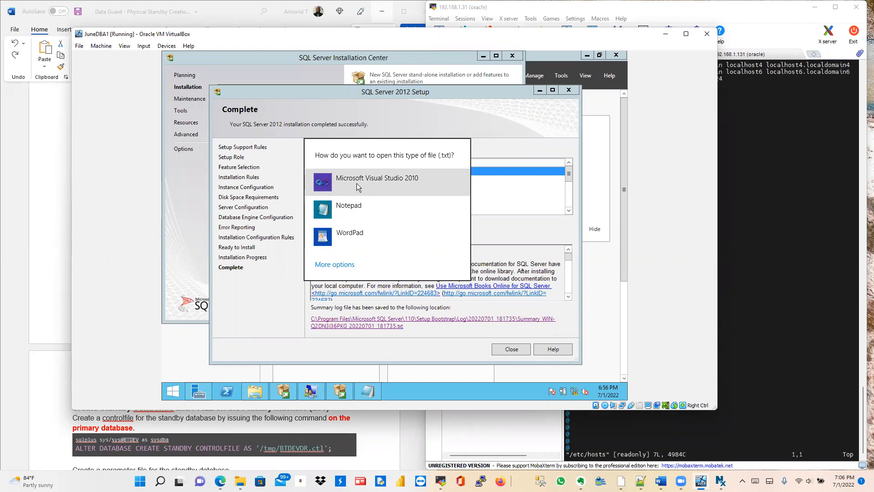
pyautogui.click(359, 208)
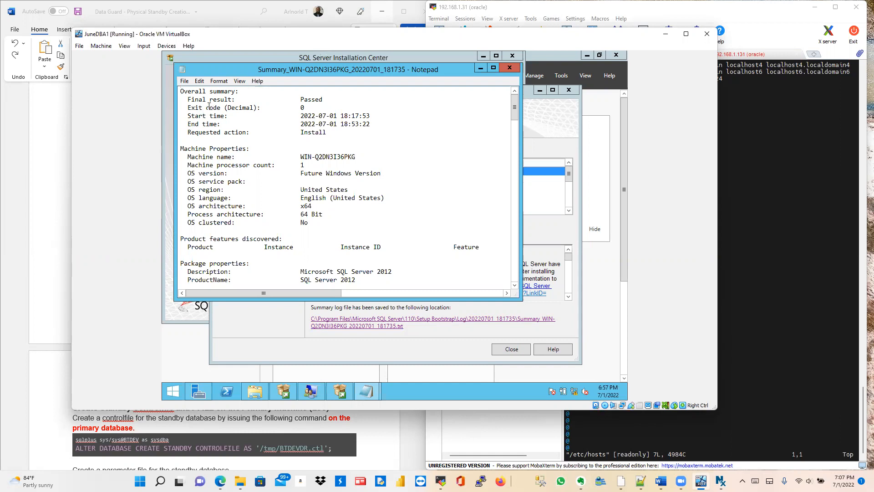
# Step: Highlight the Exit code line, scroll through the summary log, and close Notepad
pyautogui.moveTo(188, 107); pyautogui.dragTo(306, 109)
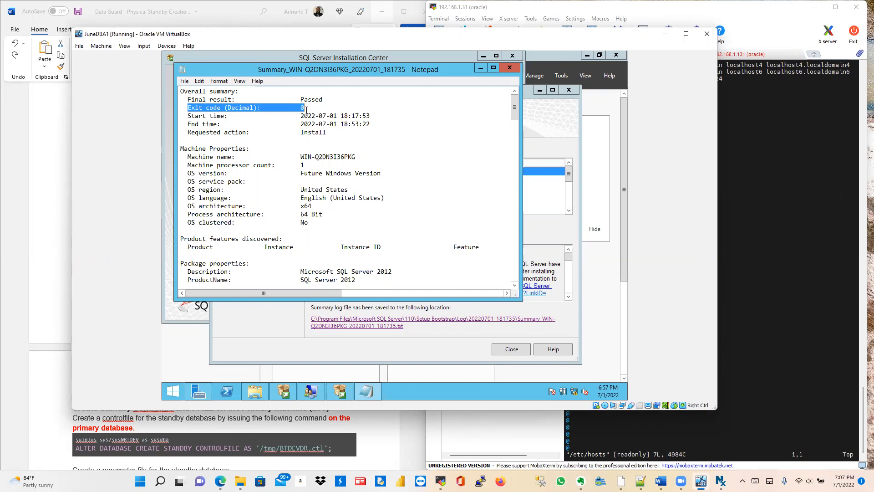
pyautogui.moveTo(306, 109)
pyautogui.mouseDown()
pyautogui.moveTo(323, 156)
pyautogui.moveTo(305, 166)
pyautogui.moveTo(324, 156)
pyautogui.moveTo(305, 109)
pyautogui.moveTo(255, 92)
pyautogui.moveTo(308, 110)
pyautogui.mouseUp()
pyautogui.scroll(-20, 404, 207)
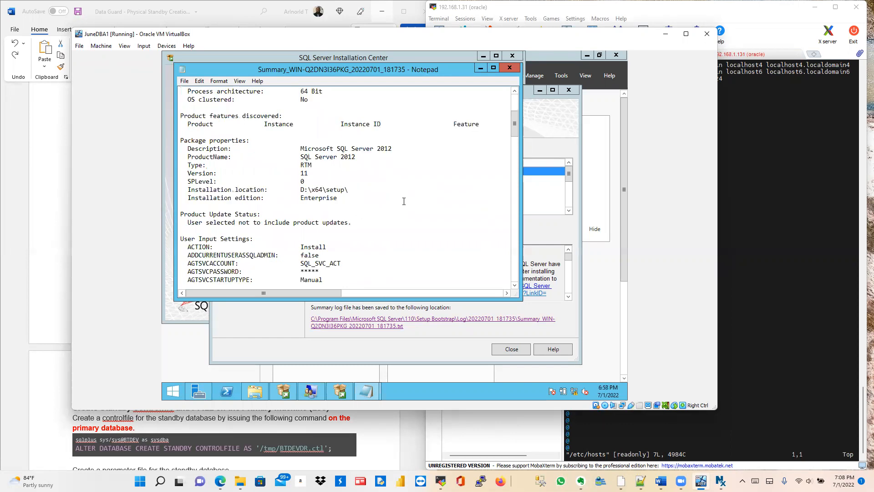
pyautogui.scroll(-20, 403, 200)
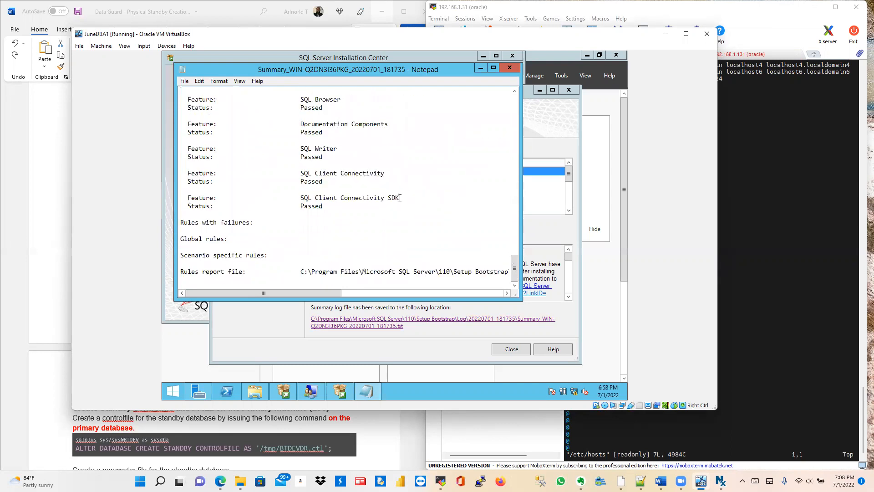
pyautogui.scroll(20, 407, 167)
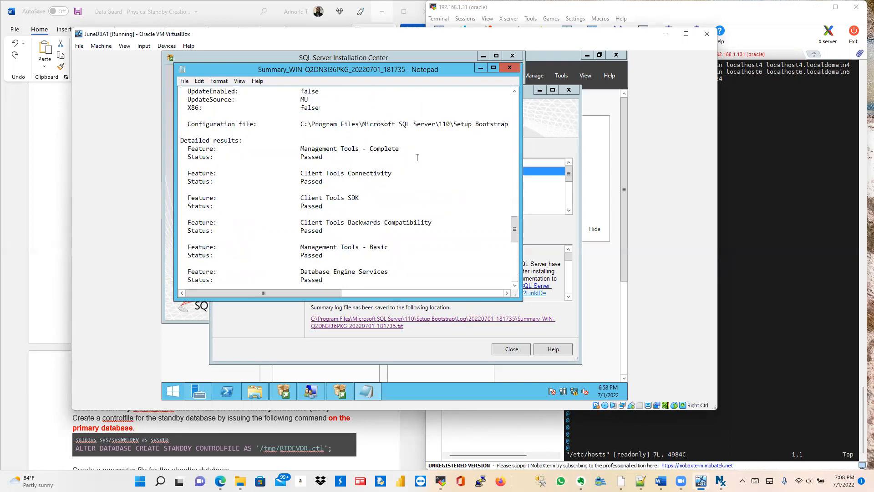
pyautogui.scroll(15, 416, 158)
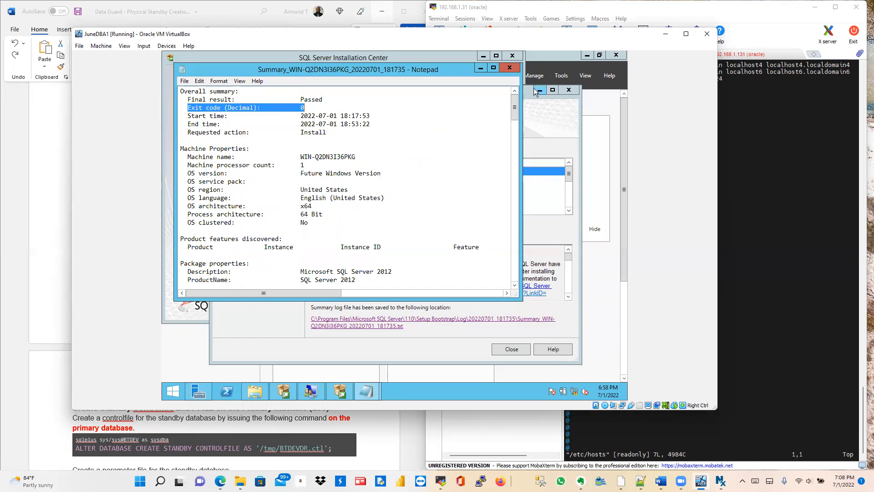
pyautogui.click(506, 68)
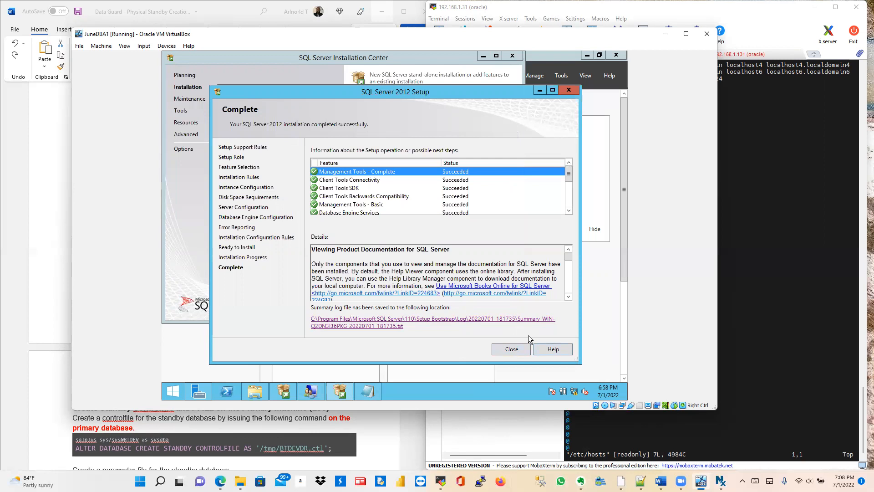
# Step: Bring Server Manager's Dashboard in front of the SQL Server setup windows
pyautogui.click(493, 368)
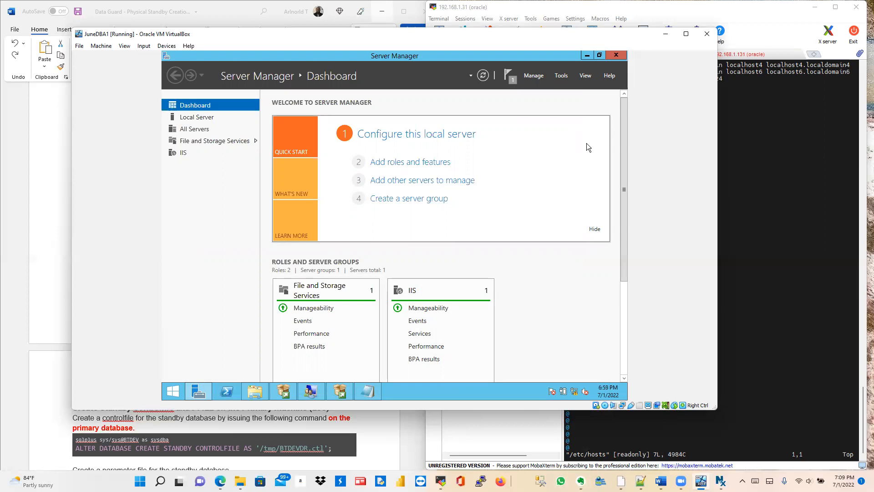
# Step: Launch SQL Server Management Studio via 'ssms' in Run and maximize the VM window
pyautogui.press('super+r')
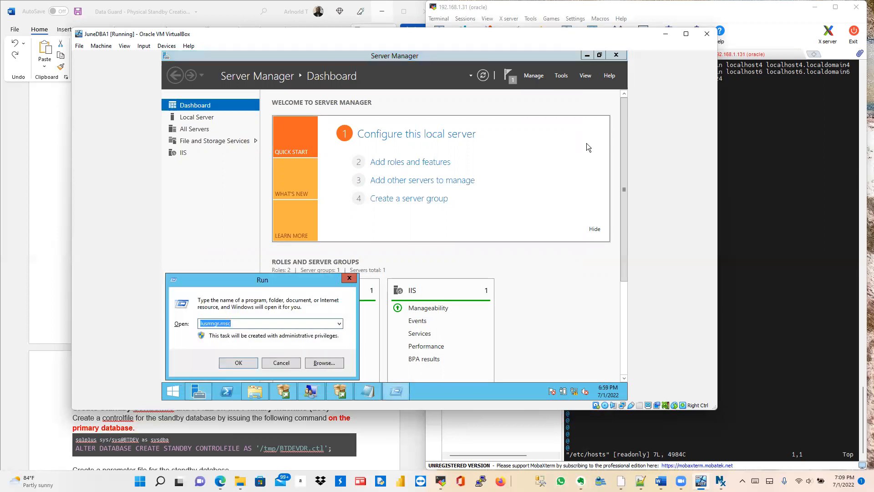
pyautogui.write('ssms')
pyautogui.press('Return')
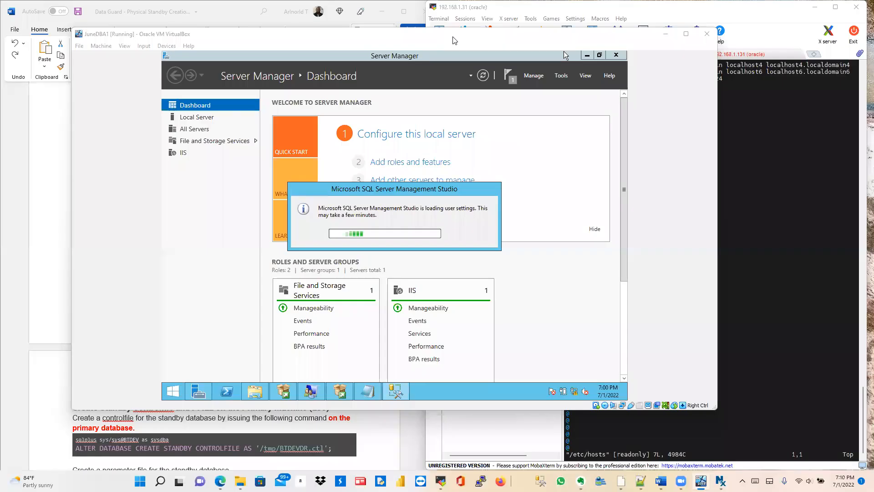
pyautogui.click(686, 33)
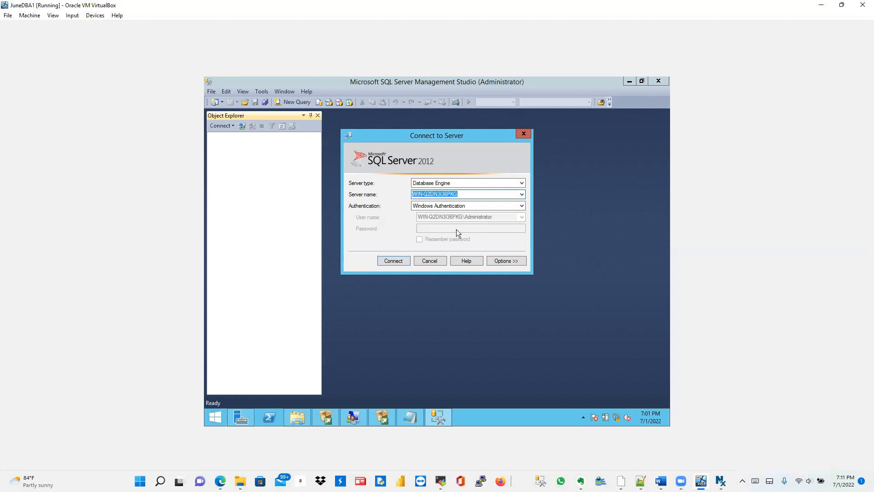
# Step: Connect to the local Database Engine instance using Windows Authentication
pyautogui.click(396, 261)
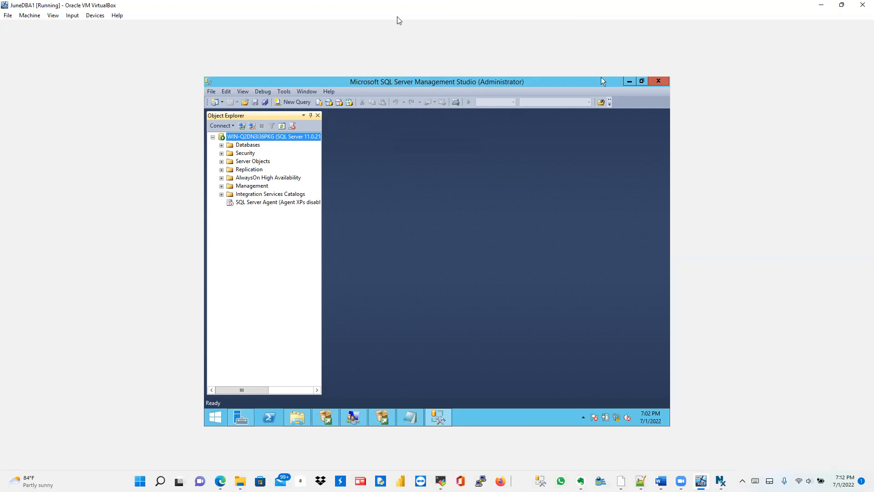
# Step: Operate the Management Studio window once Object Explorer lists the local SQL Server 11.0 folders
pyautogui.click(252, 21)
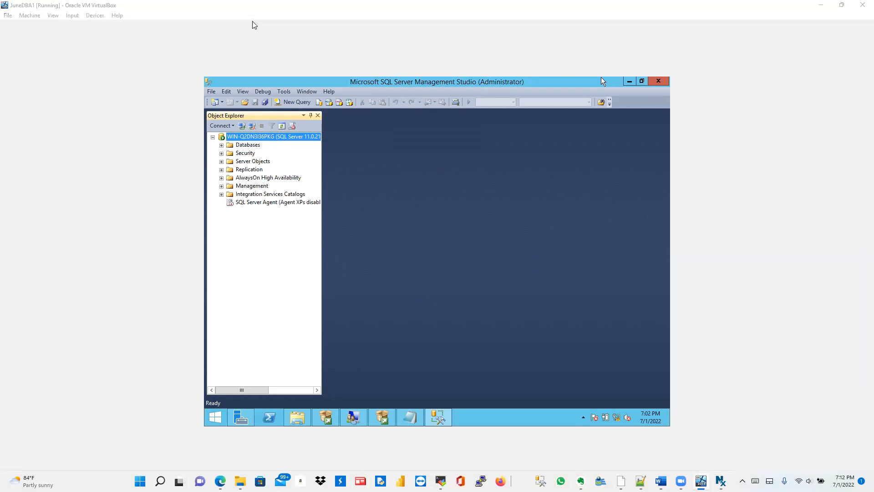